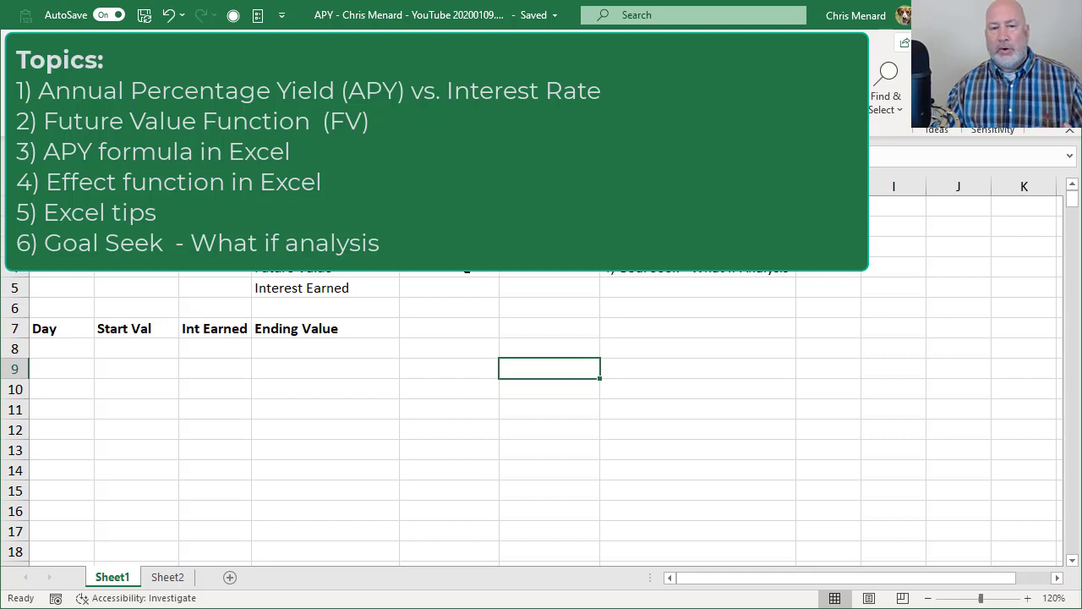
Step: Review the rates on the Discover savings page, then return to the APY workbook
click(487, 268)
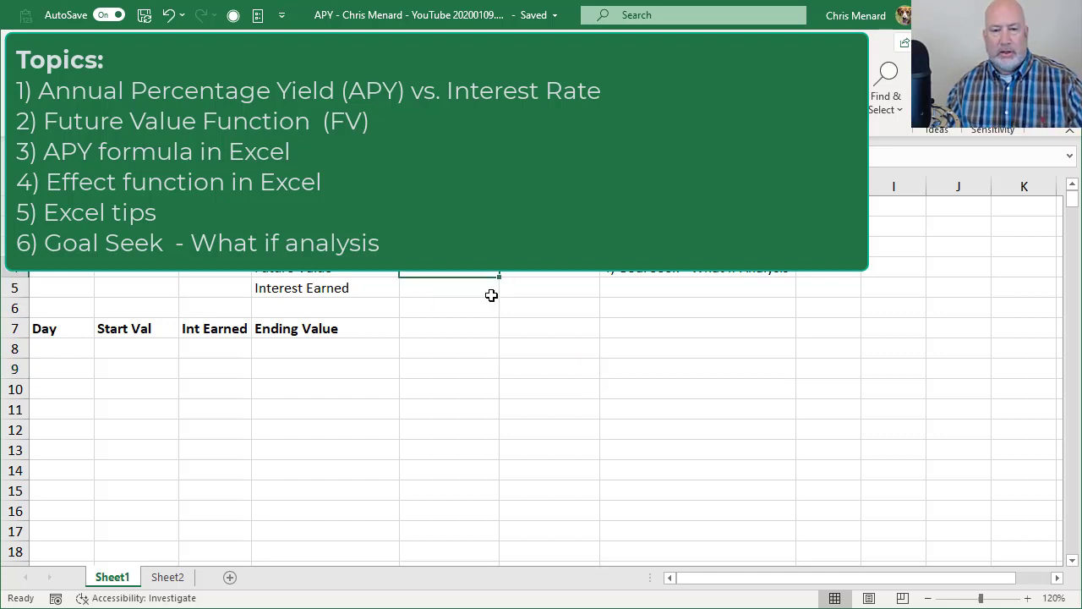
key(alt+Tab)
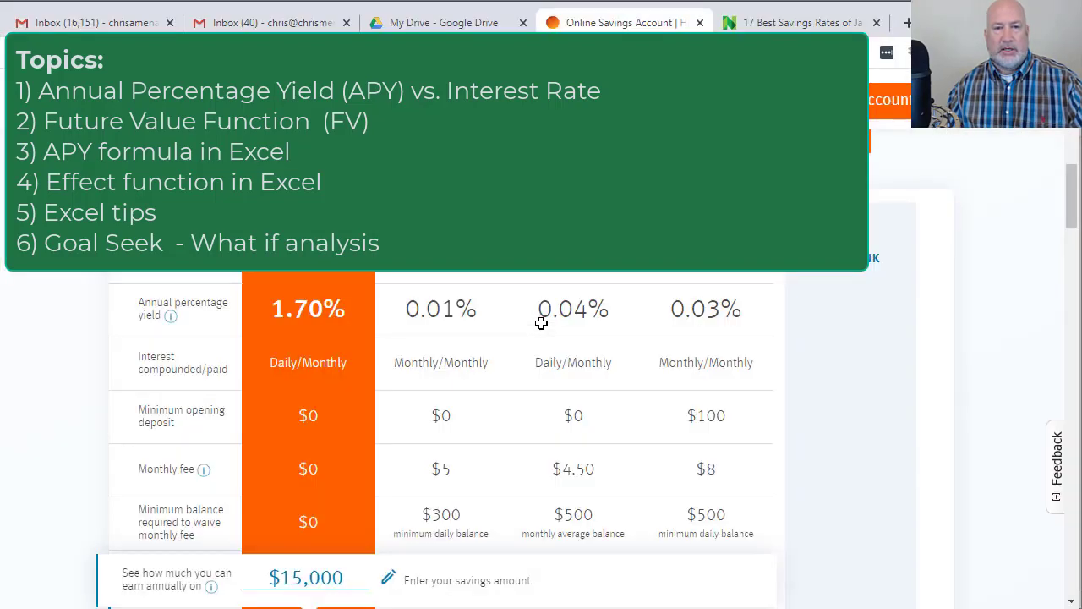
scroll(875, 252, up, 3)
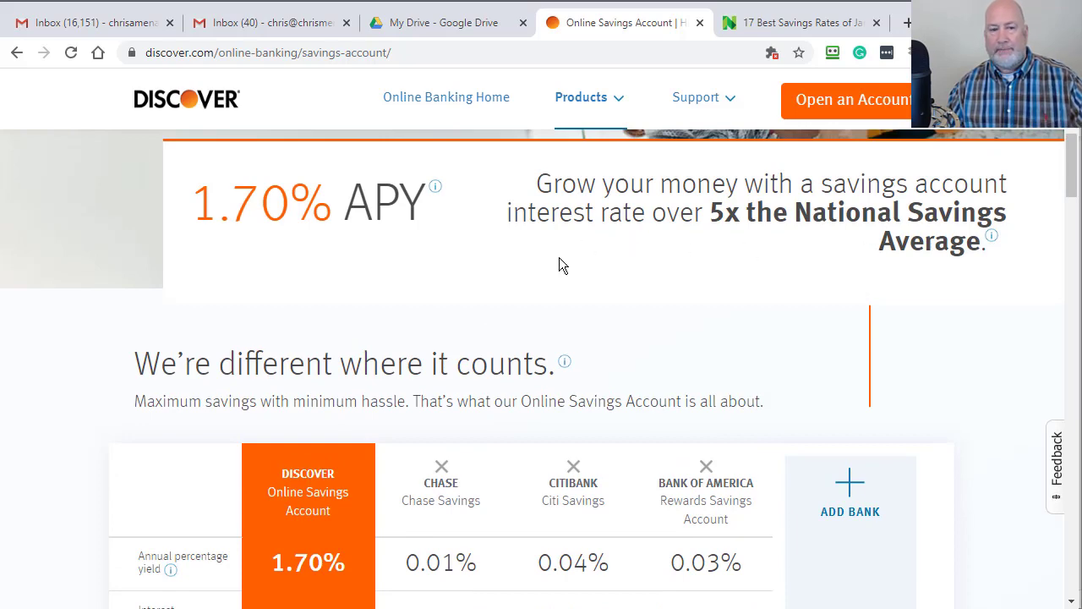
scroll(554, 262, down, 3)
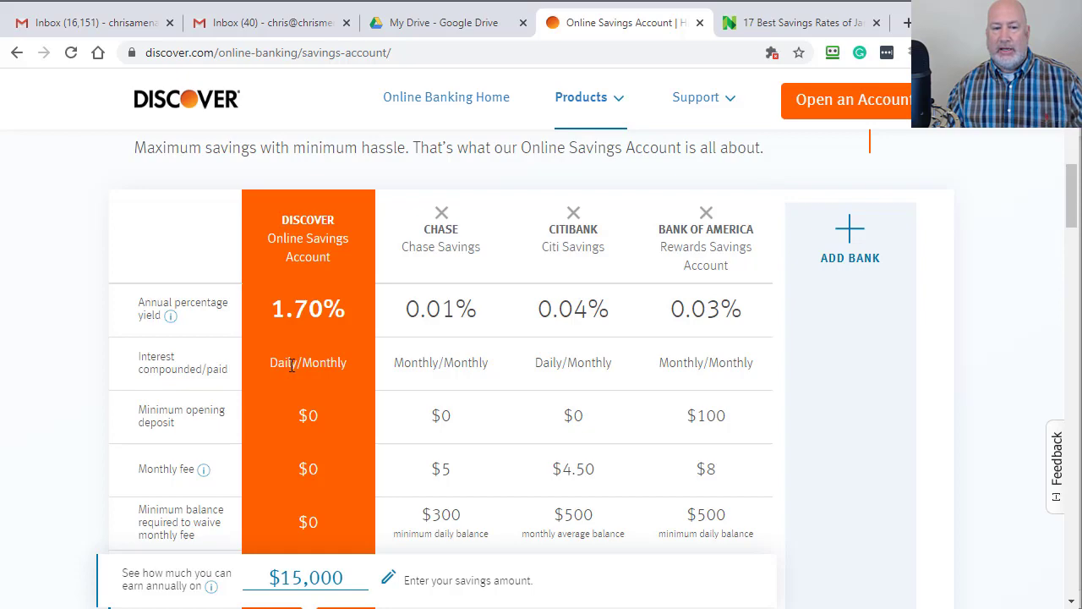
scroll(292, 363, down, 3)
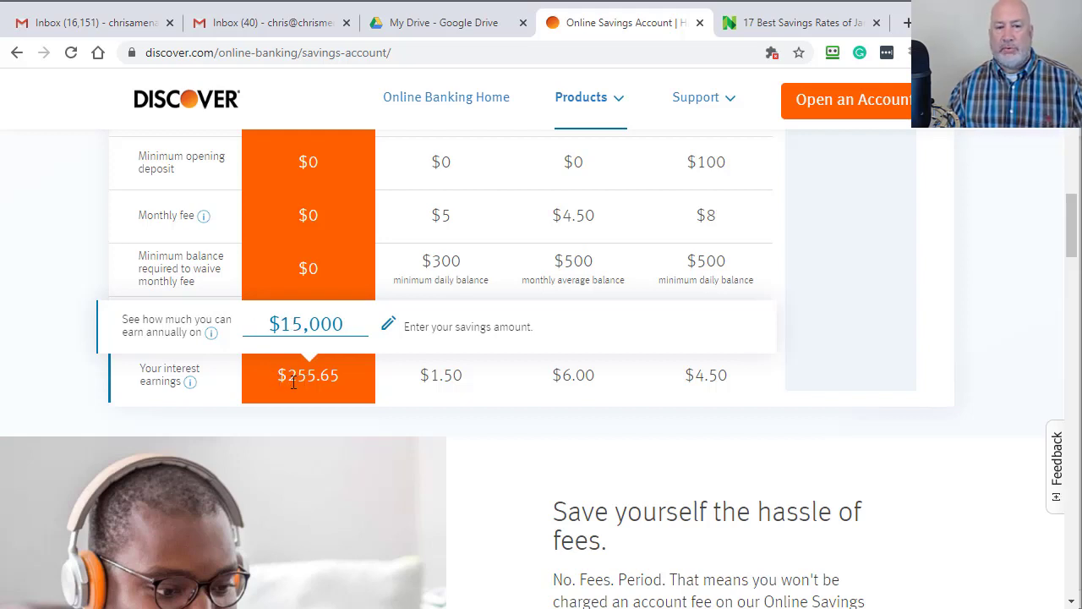
scroll(293, 383, up, 3)
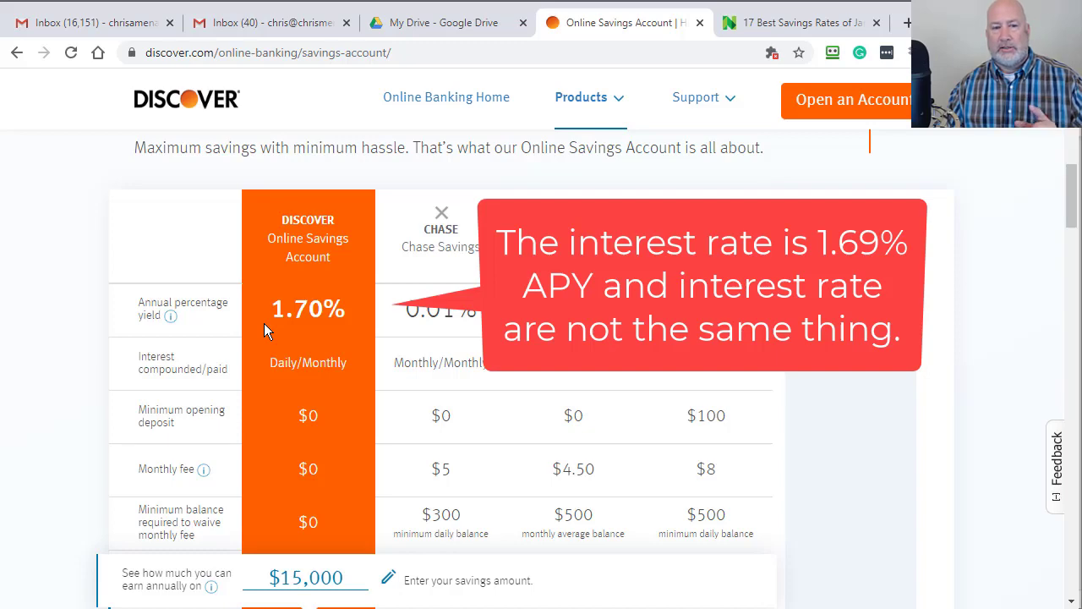
scroll(288, 347, down, 3)
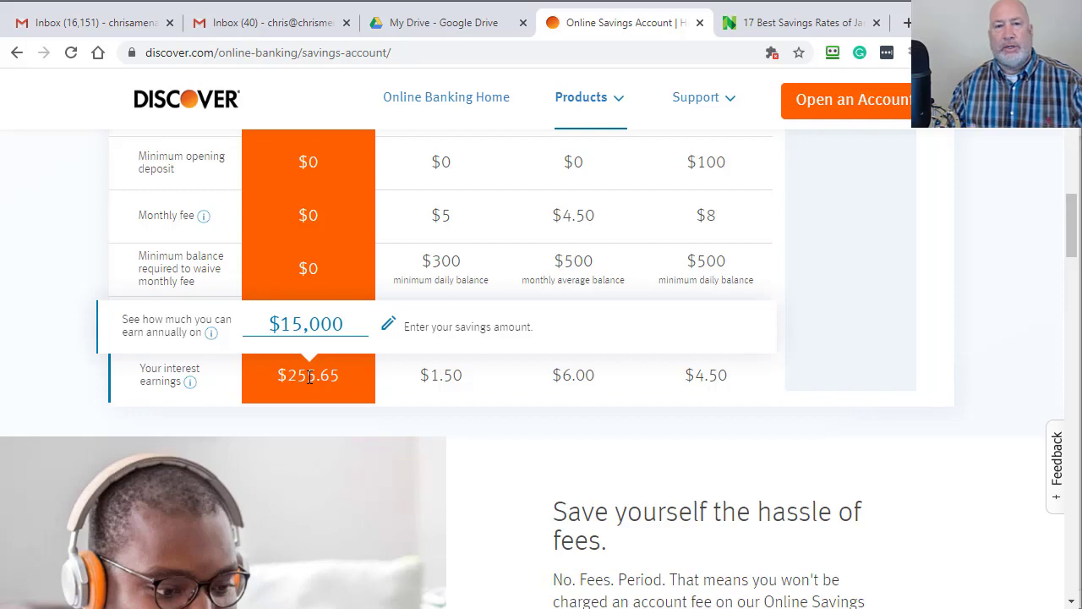
key(alt+Tab)
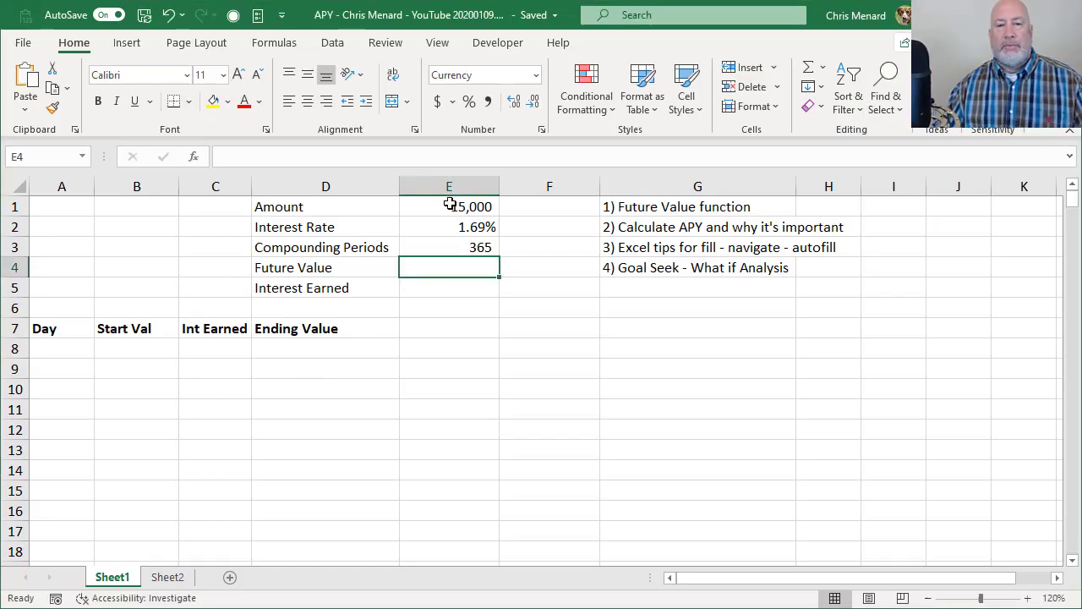
Step: Check the amount, rate and compounding periods in E1:E3 and move to the Future Value cell E4
click(451, 206)
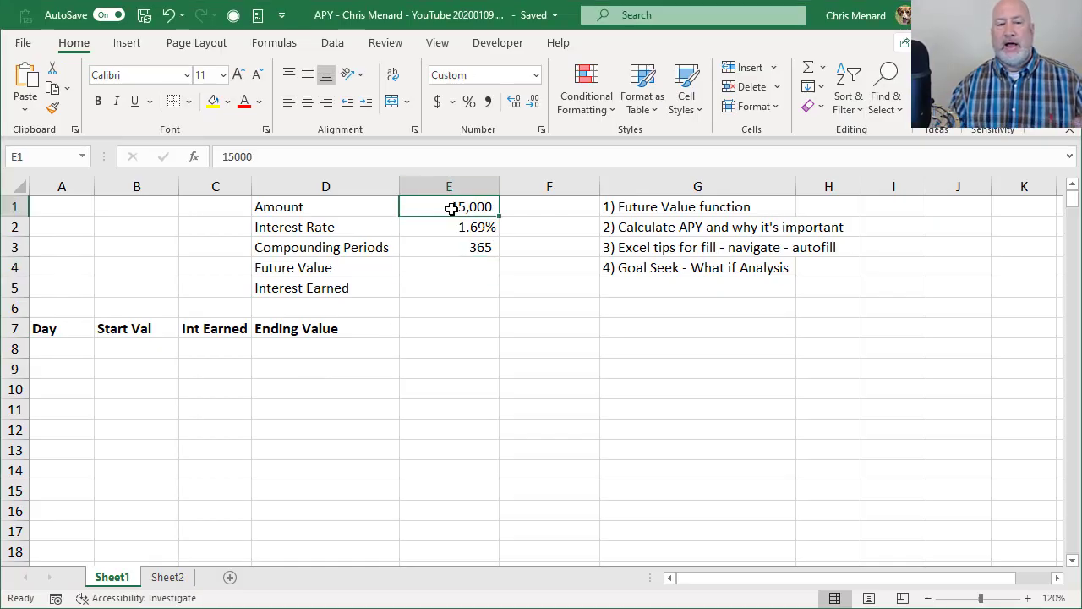
key(Down)
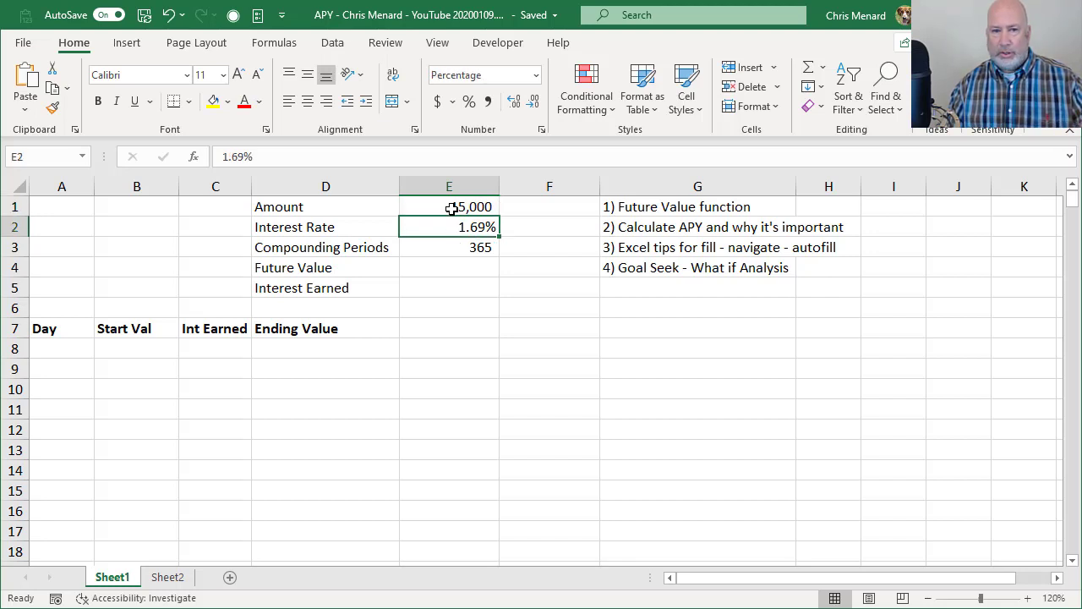
key(Down)
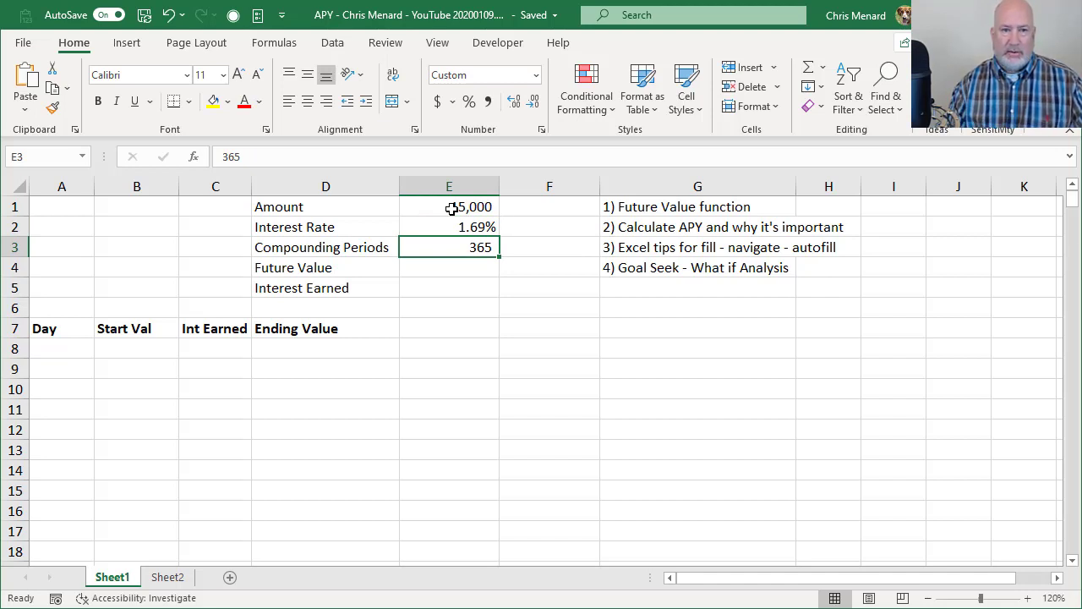
key(Down)
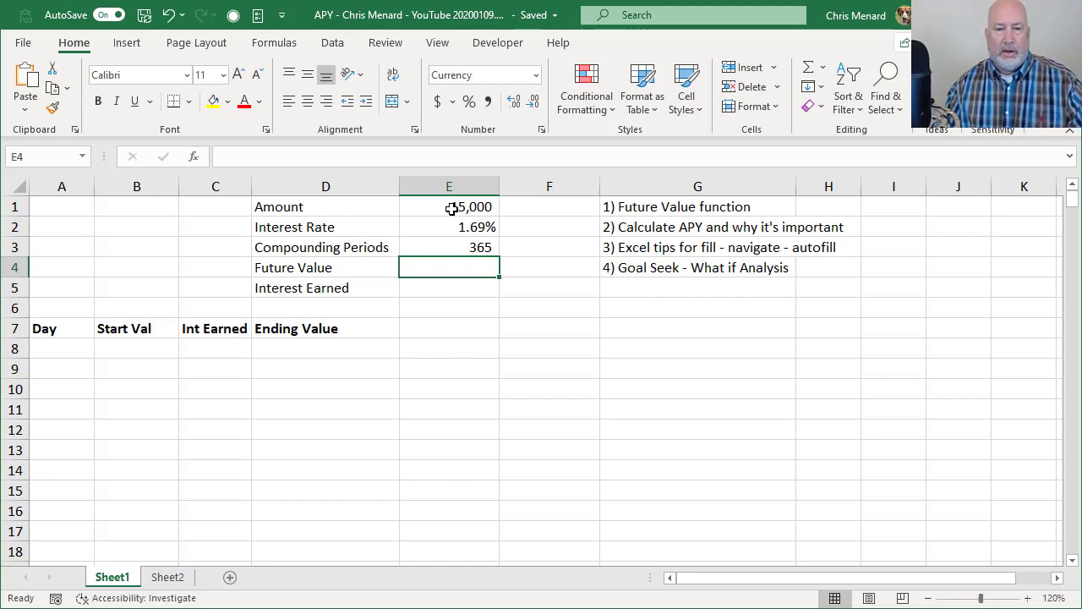
key(alt+Tab)
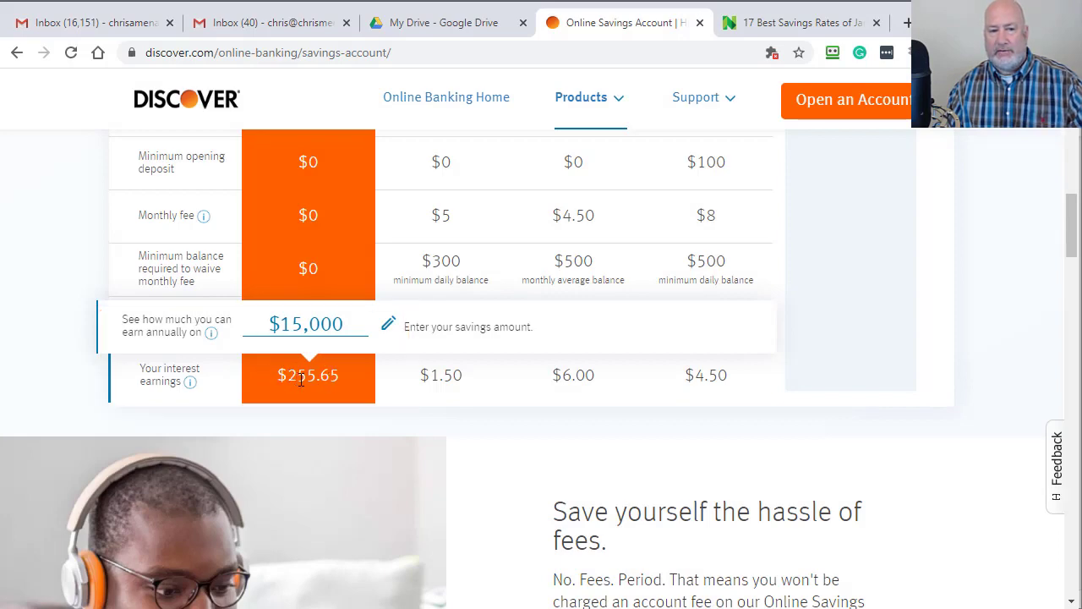
key(alt+Tab)
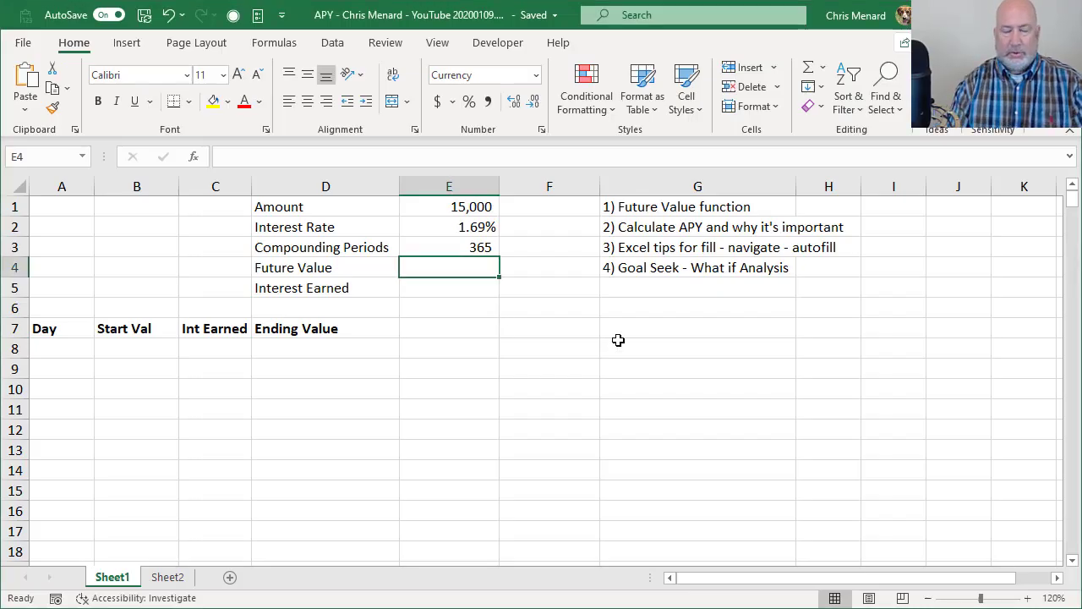
Step: Enter =FV(E2/E3,E3,,E1) in E4, returning ($15,255.65)
text(=FV)
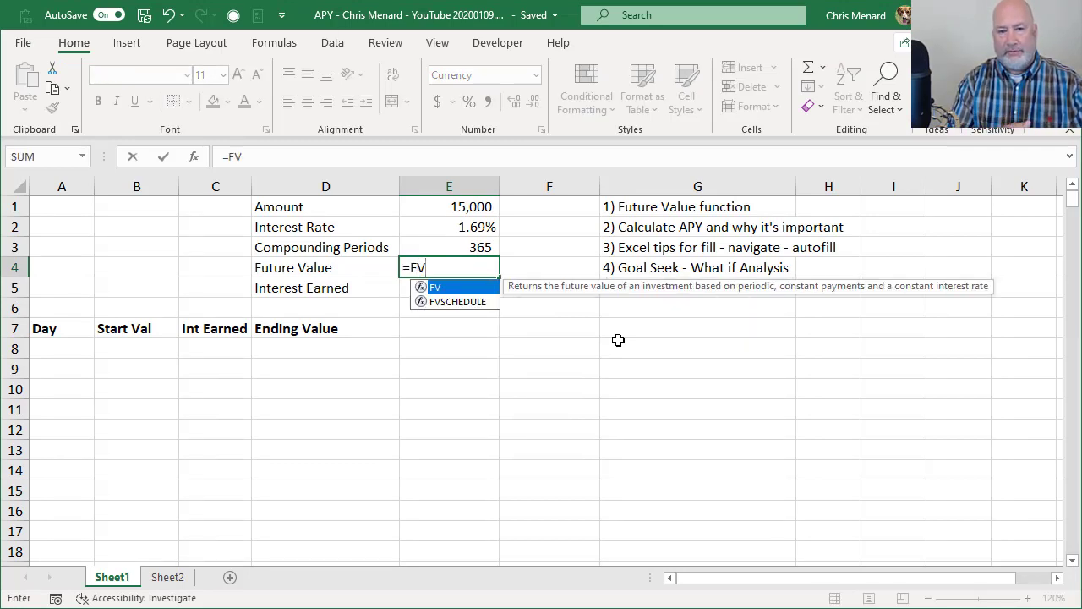
text(()
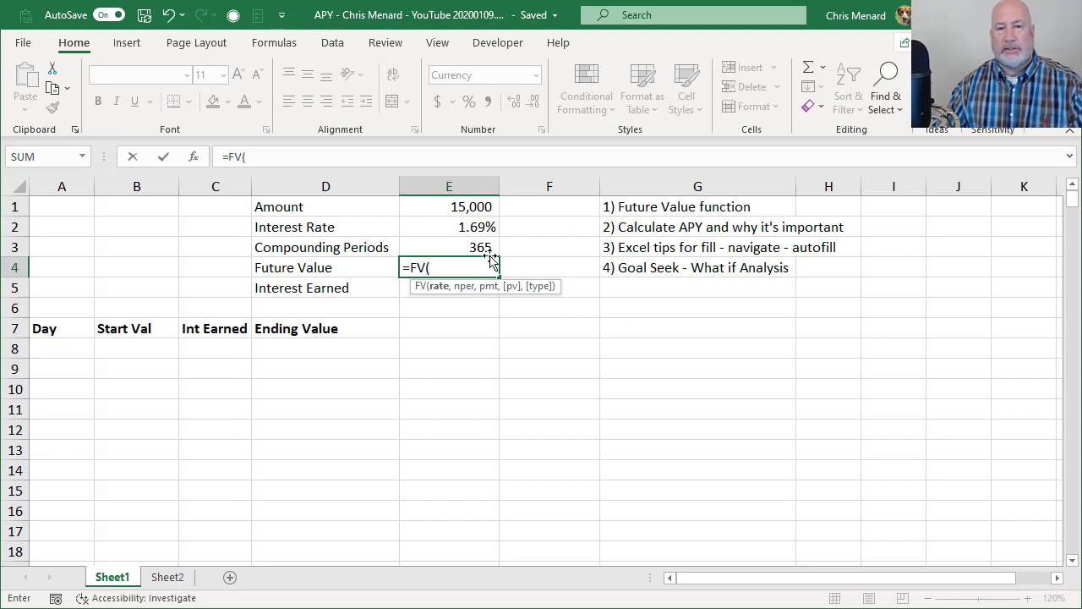
click(444, 227)
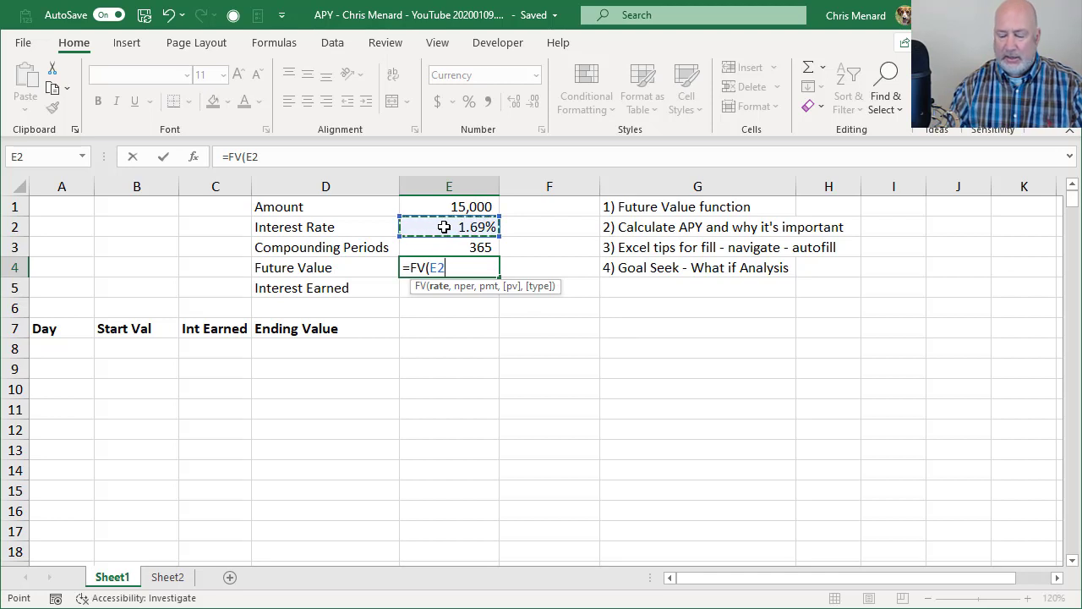
text(/)
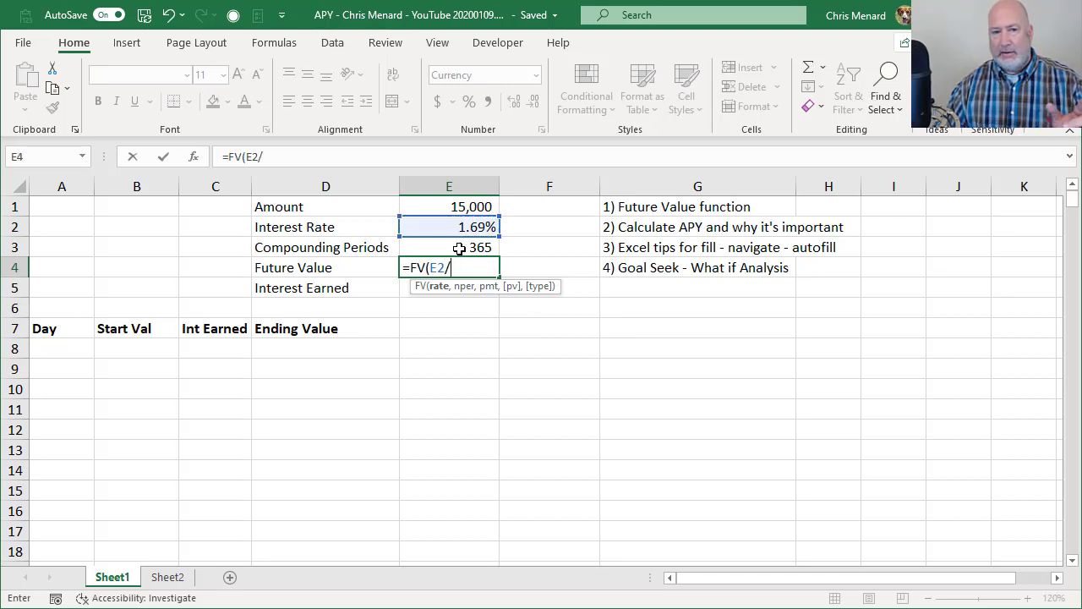
click(459, 247)
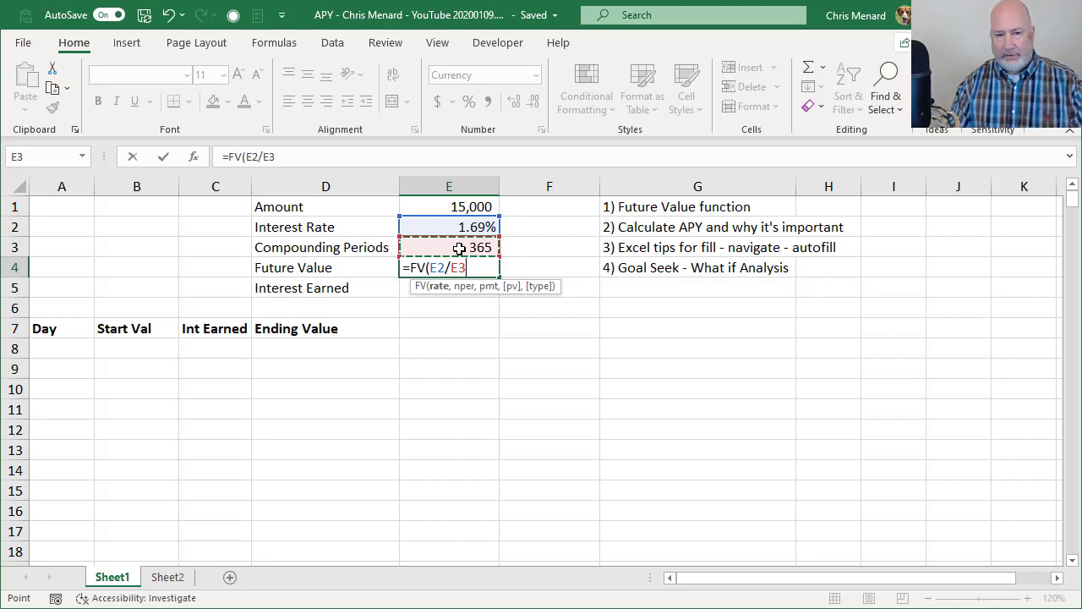
text(,)
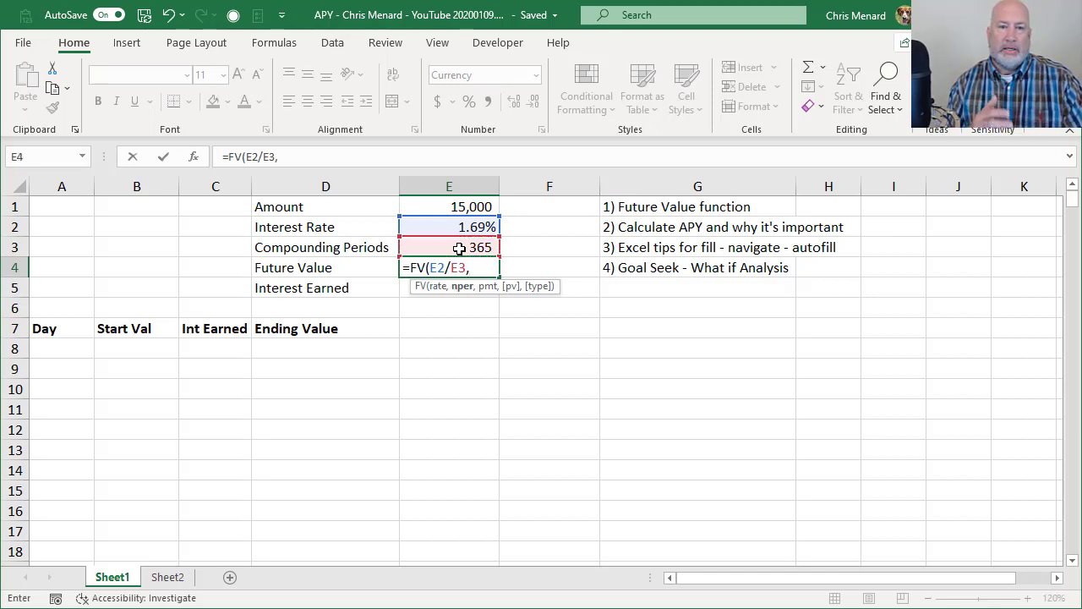
click(459, 248)
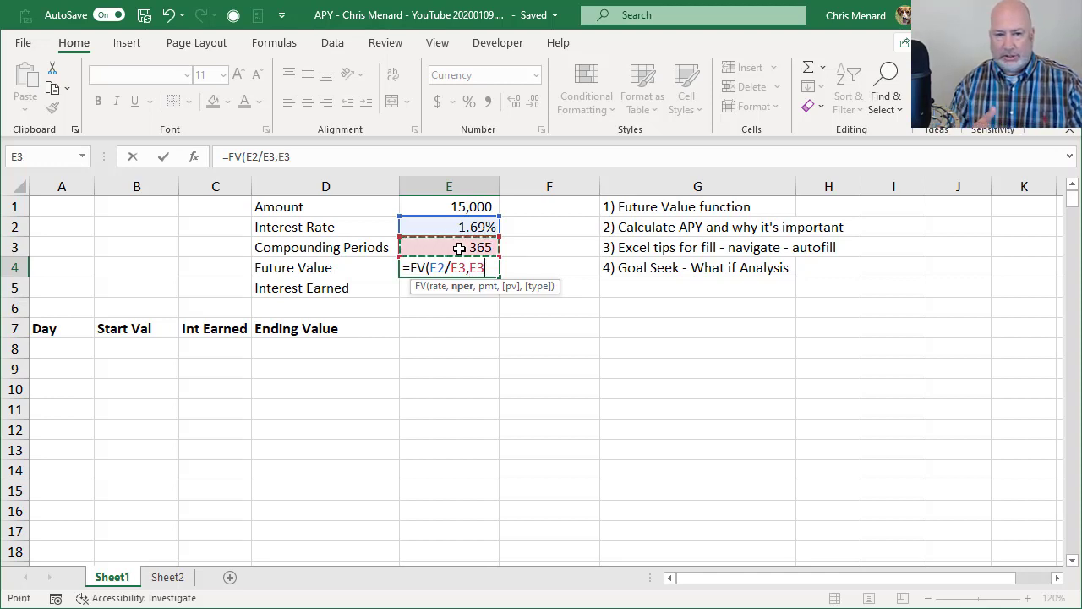
text(,)
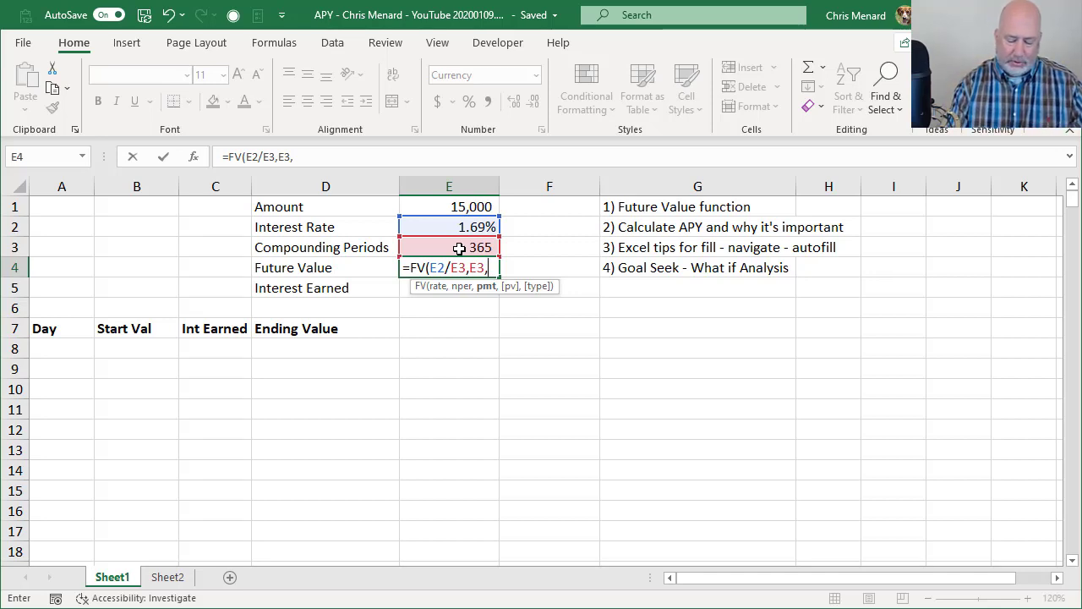
text(,)
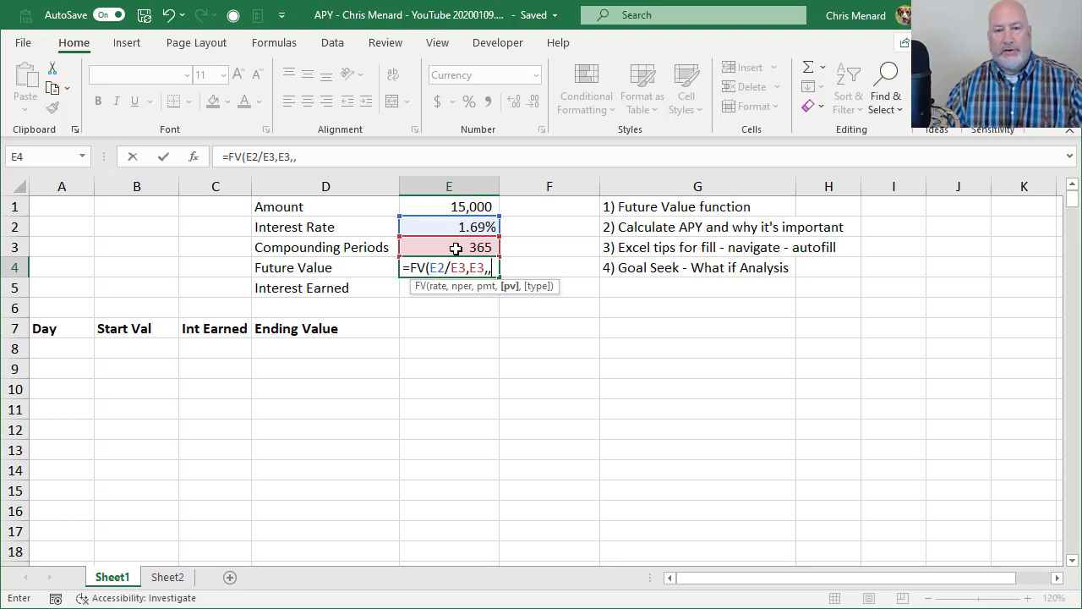
click(460, 206)
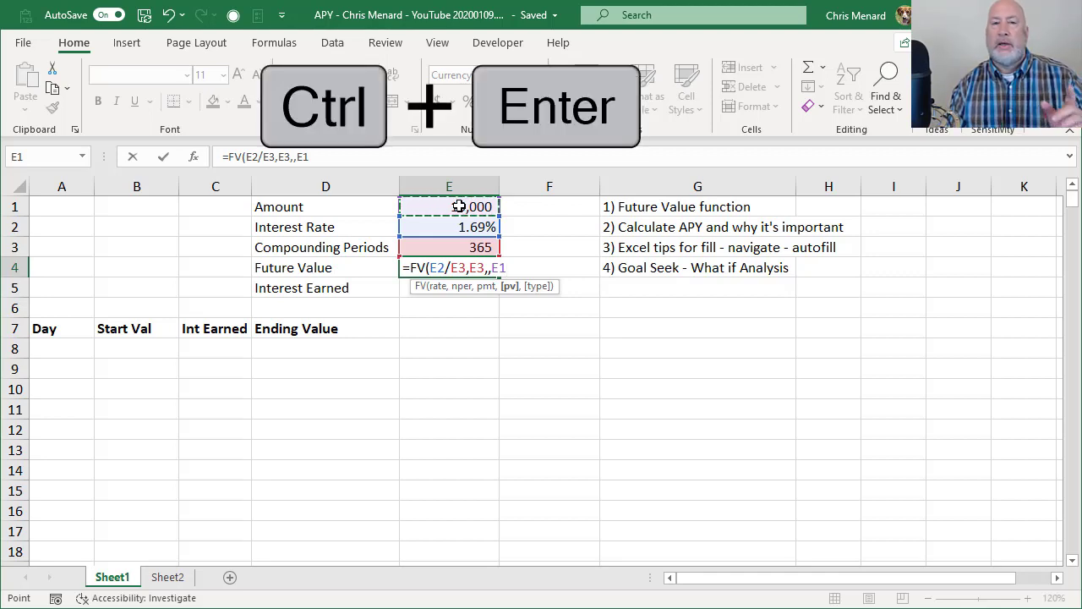
key(alt+Tab)
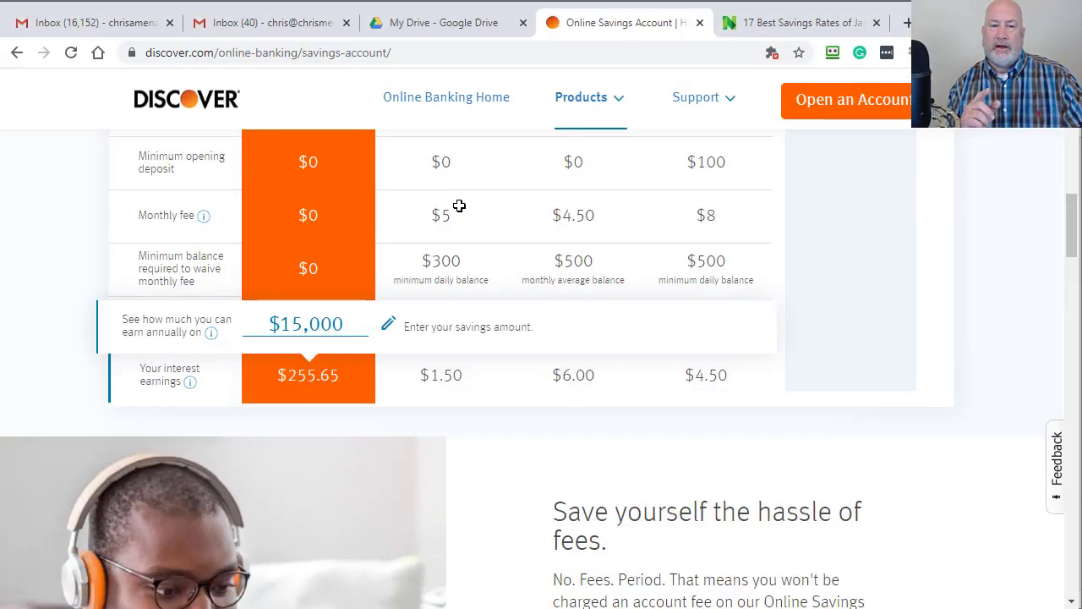
key(alt+Tab)
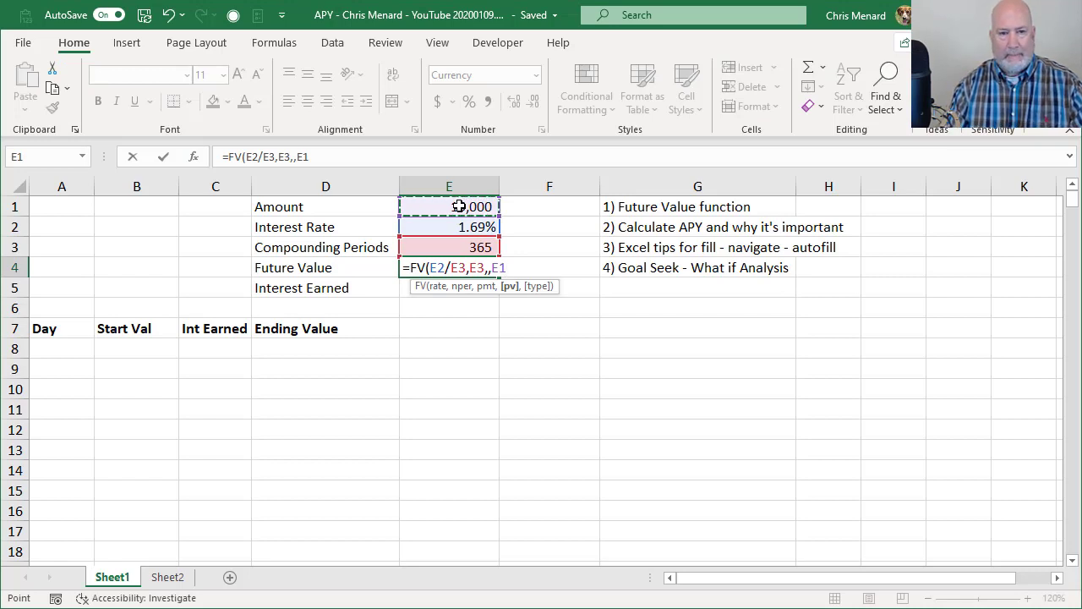
text())
key(ctrl+Return)
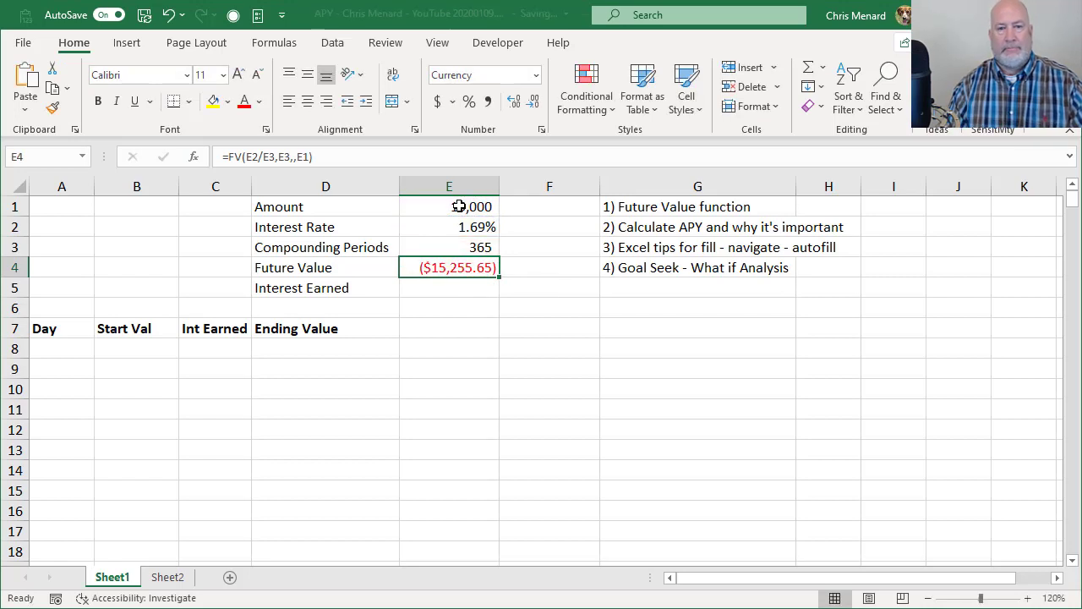
Step: Negate the amount so E4 reads =FV(E2/E3,E3,,-E1) and shows a positive $15,255.65
double_click(477, 268)
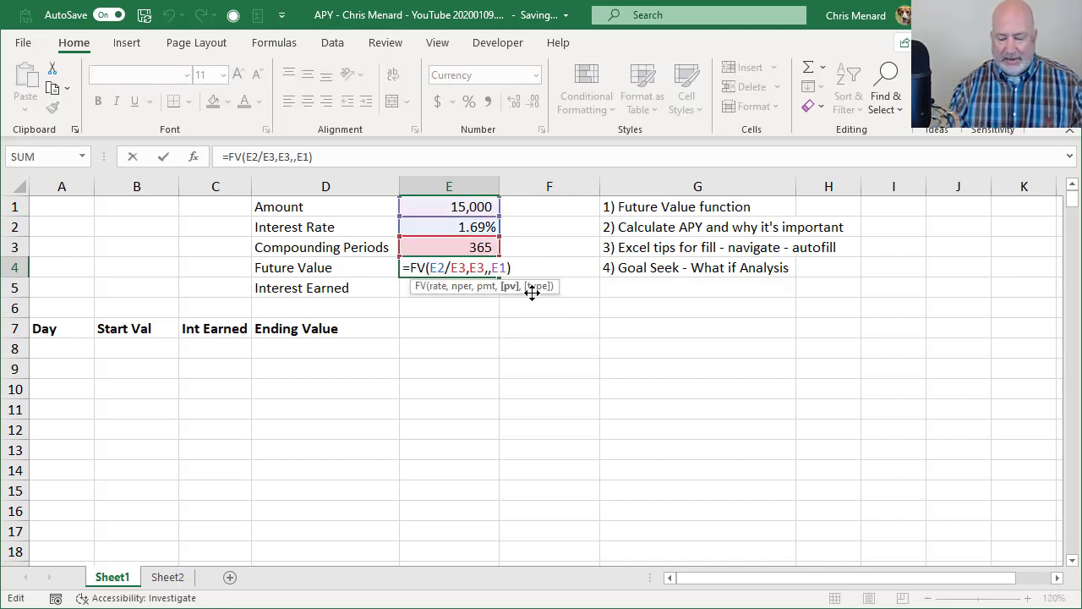
text(-)
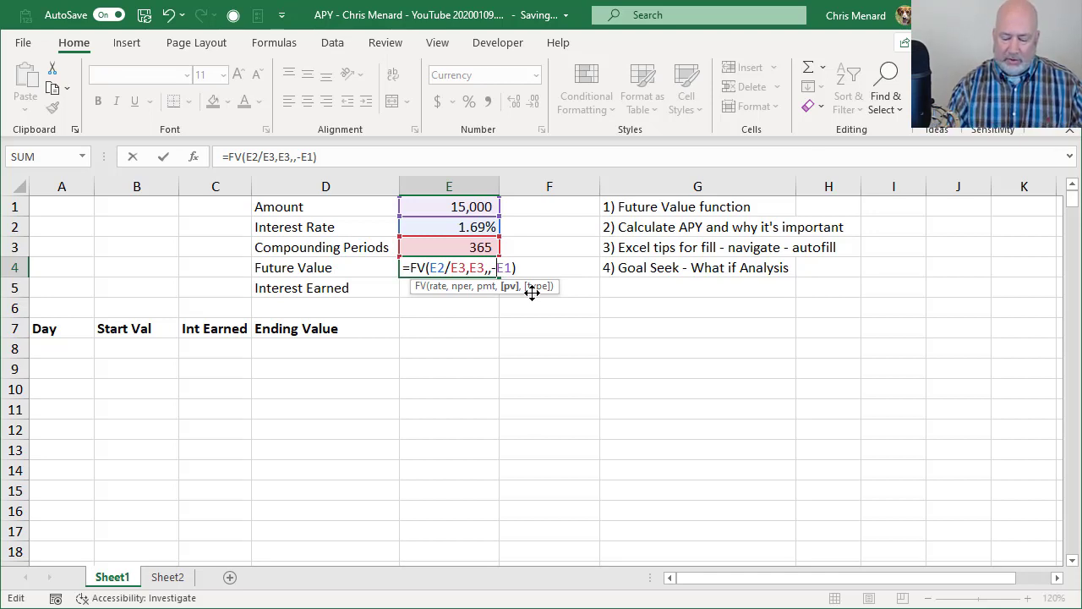
key(ctrl+Return)
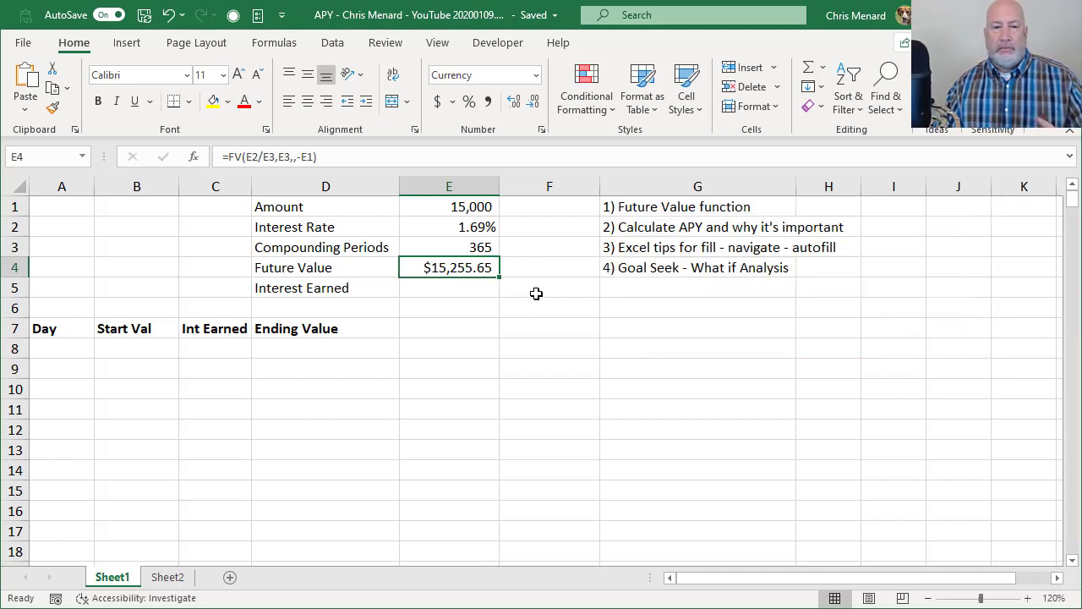
Step: Enter =E4-E1 in E5 for $255.65 interest earned, then bring up the Discover page
click(474, 290)
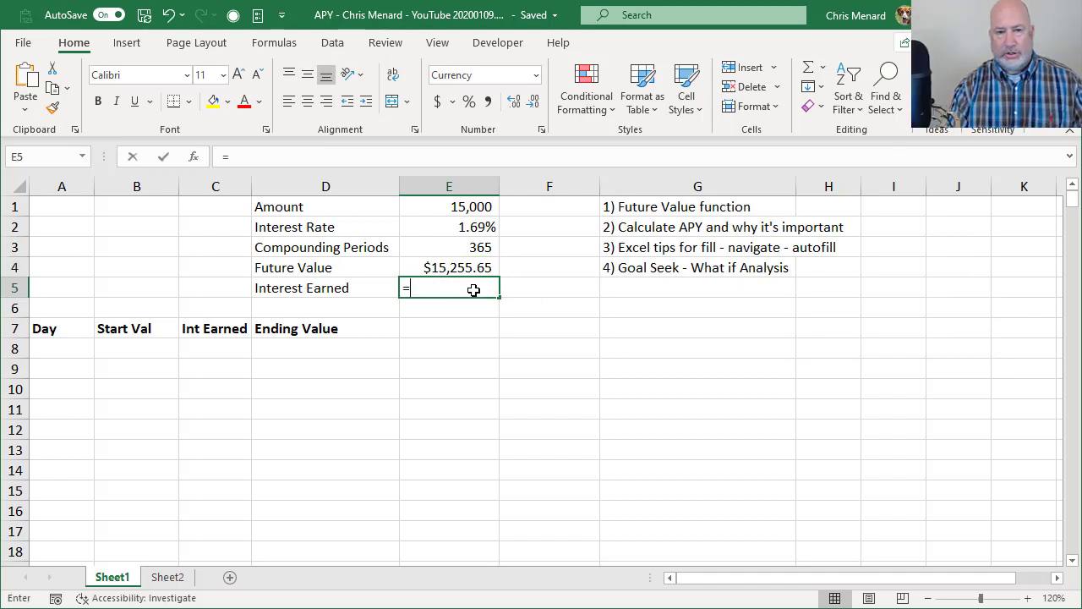
text(=)
key(Up)
text(-)
key(Up)
key(Up)
key(Up)
key(Up)
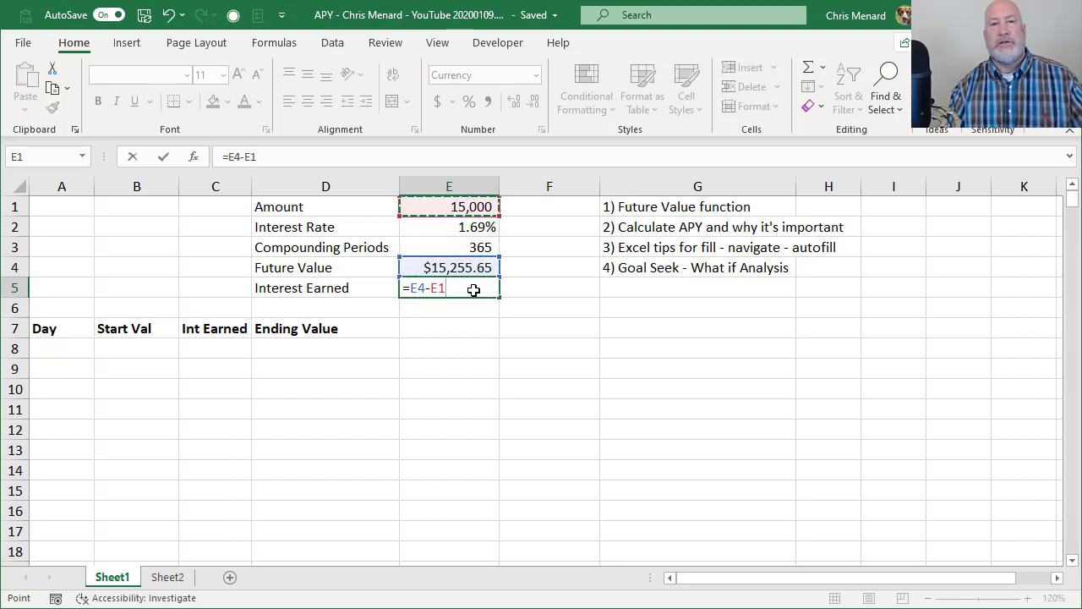
key(Return)
click(473, 289)
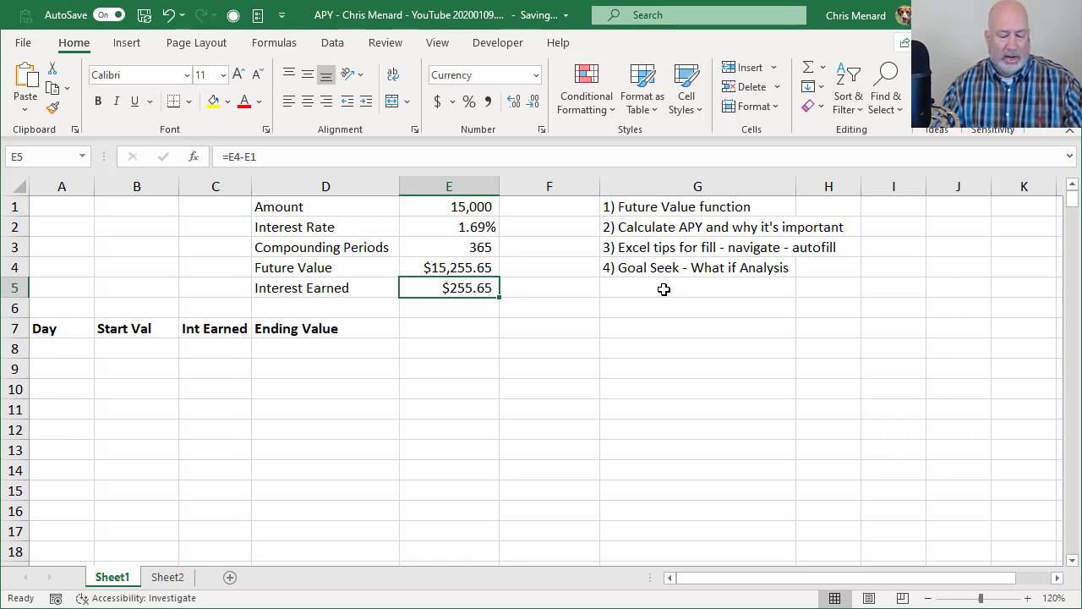
key(alt+Tab)
Step: Scroll the Discover APY table and open the NerdWallet best savings rates article
scroll(313, 263, up, 3)
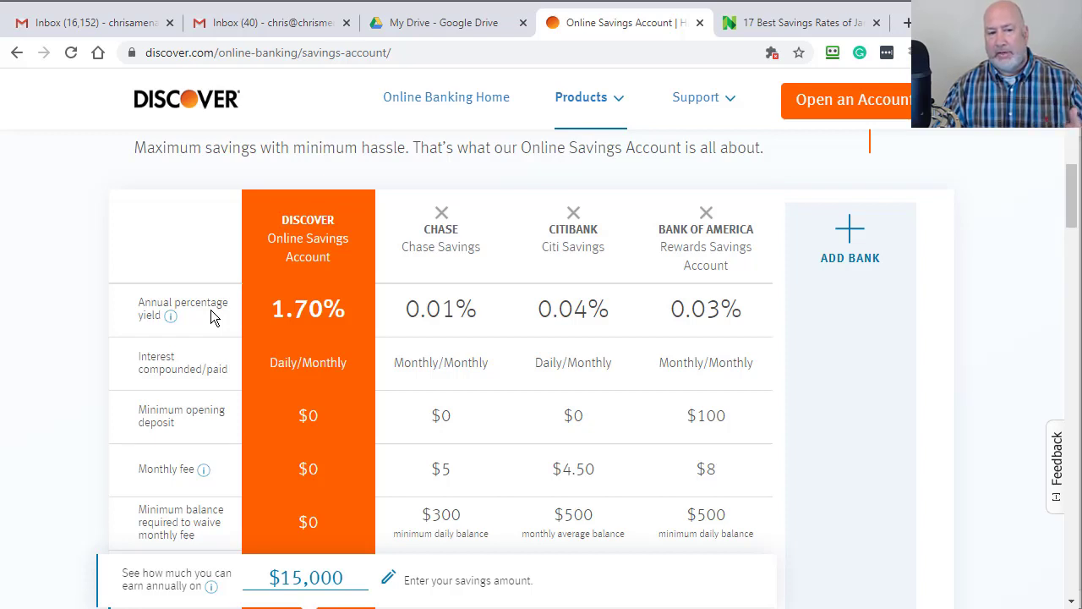
click(807, 27)
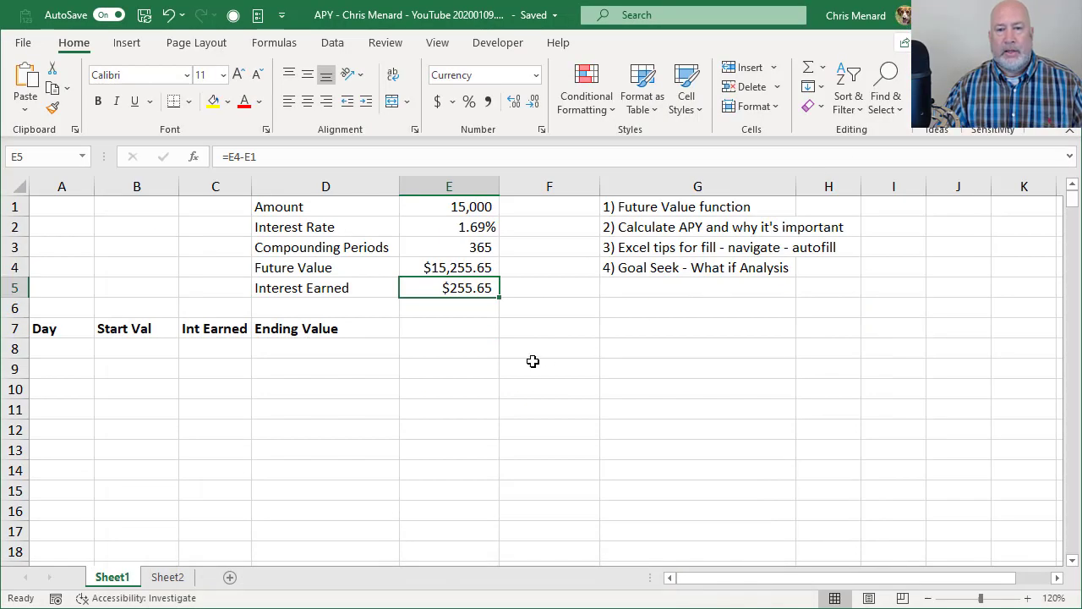
Step: Label options A, B and C across F7:H7
click(574, 328)
text(A)
key(Tab)
text(B)
key(Tab)
text(C)
key(Return)
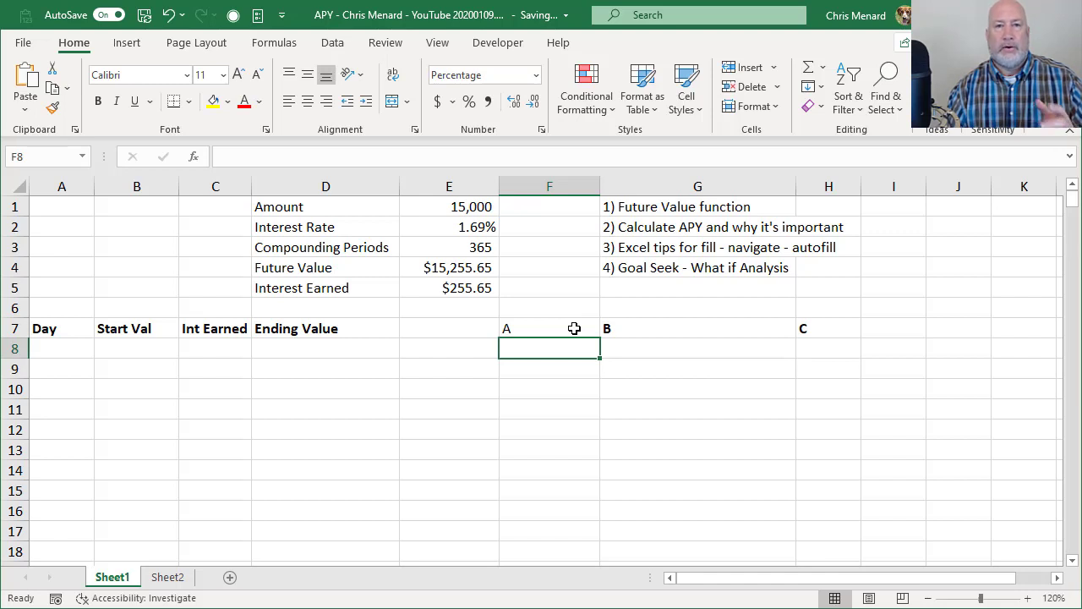
Step: Enter rates .0169, .0172 and .0175 for options A, B and C in F8:H8
text(.)
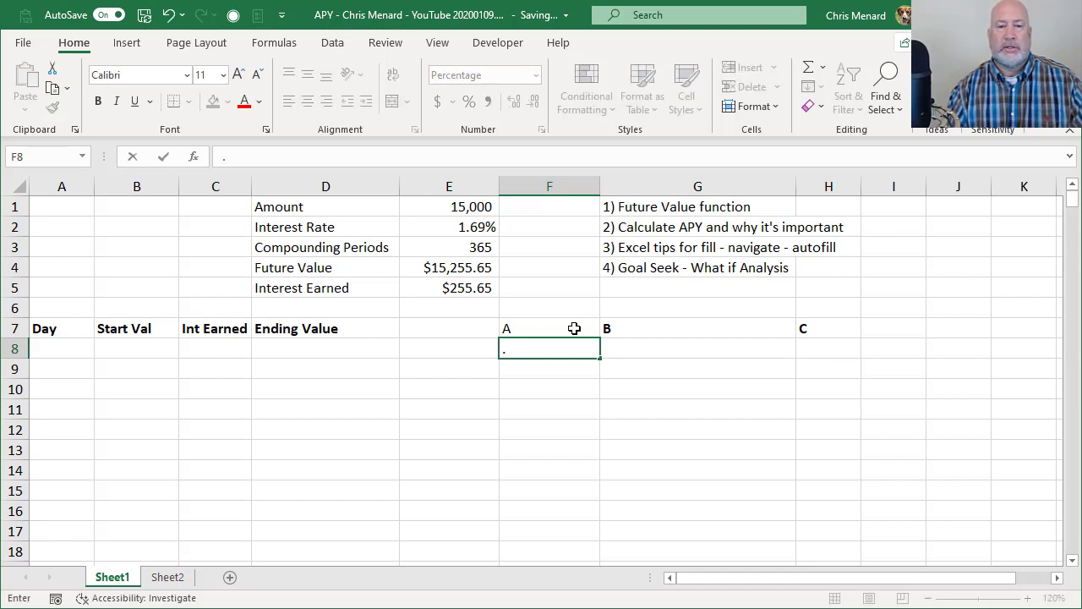
text(0169)
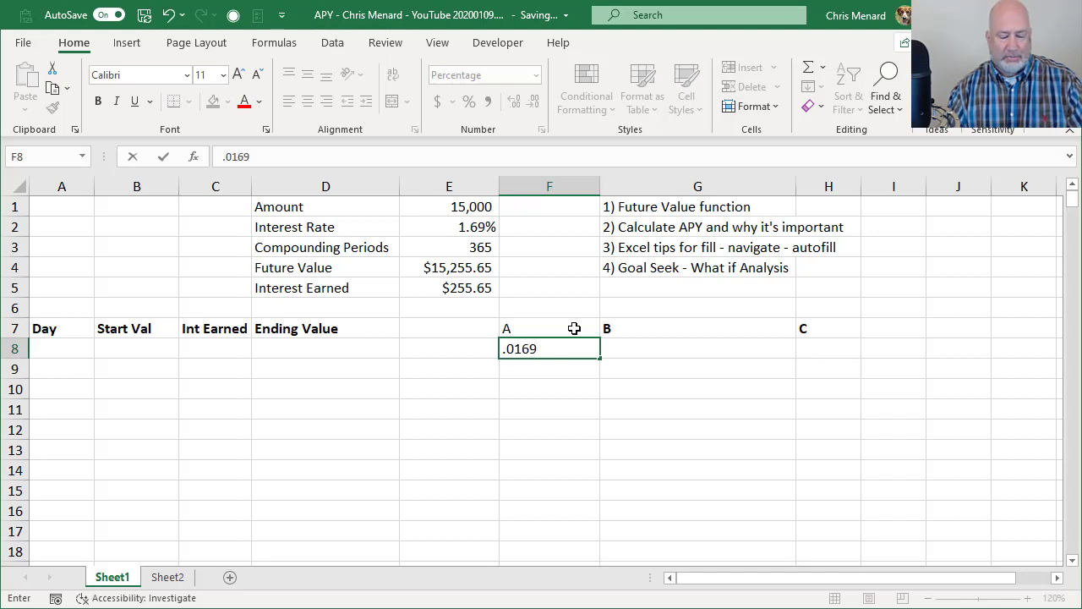
key(Tab)
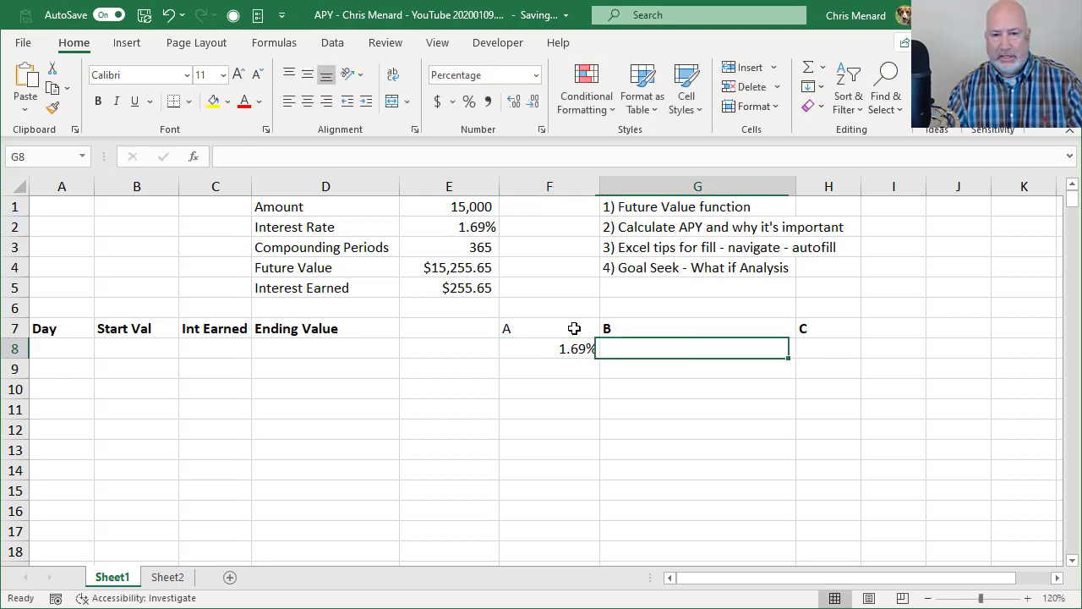
text(.0172)
key(Tab)
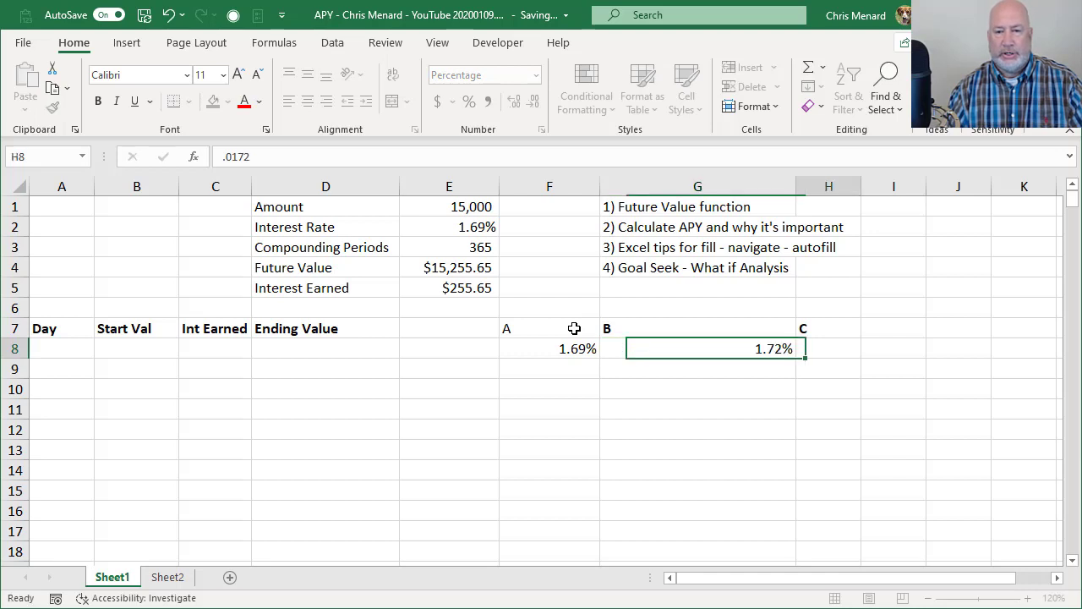
text(.017)
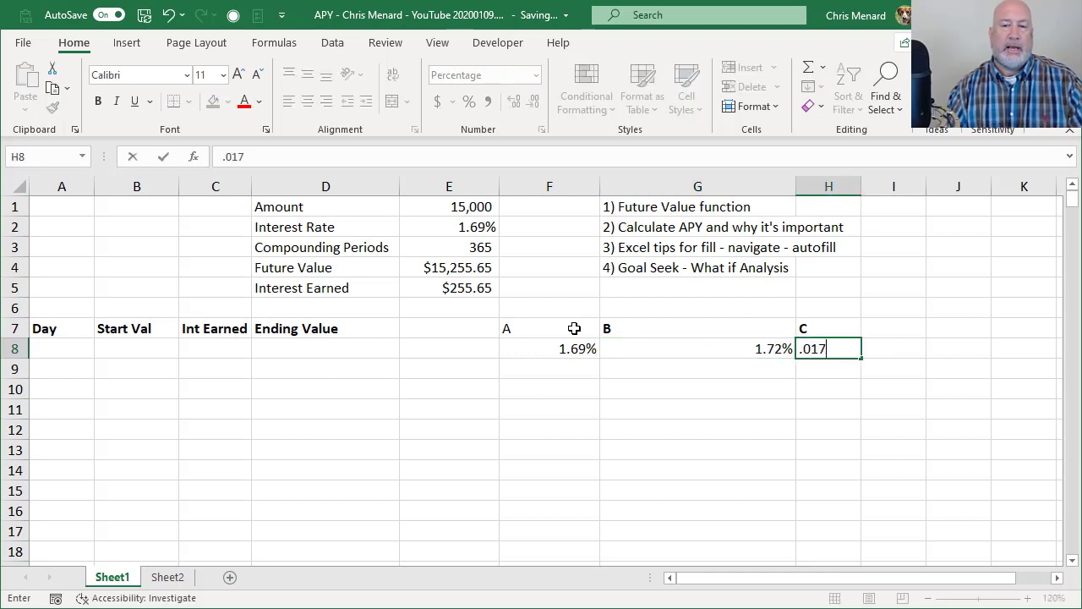
text(5)
key(Return)
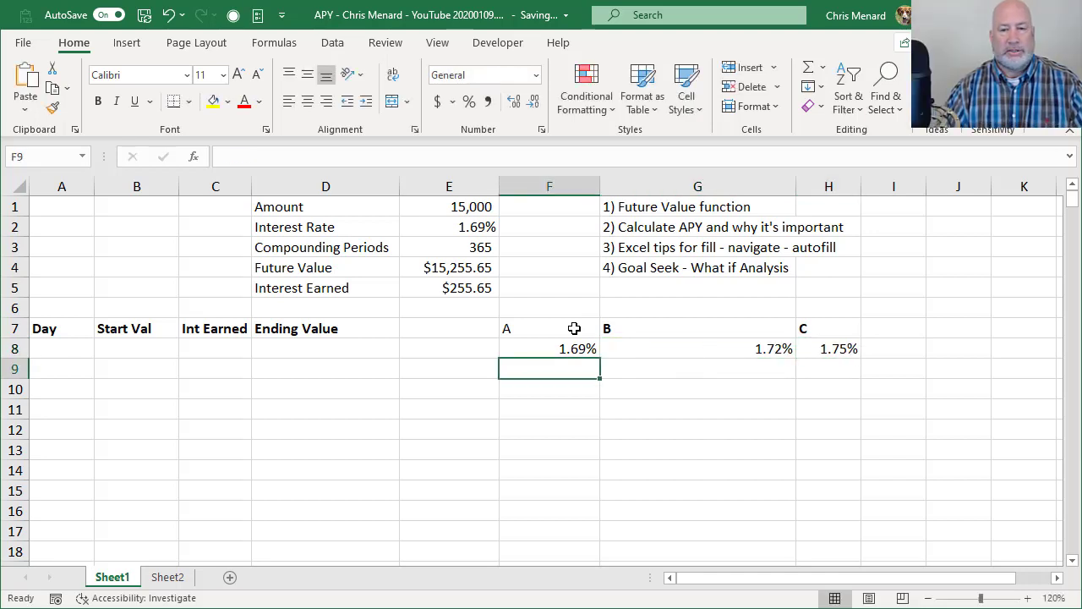
Step: Label the rate and period rows IR and CP in E8 and E9
key(Up)
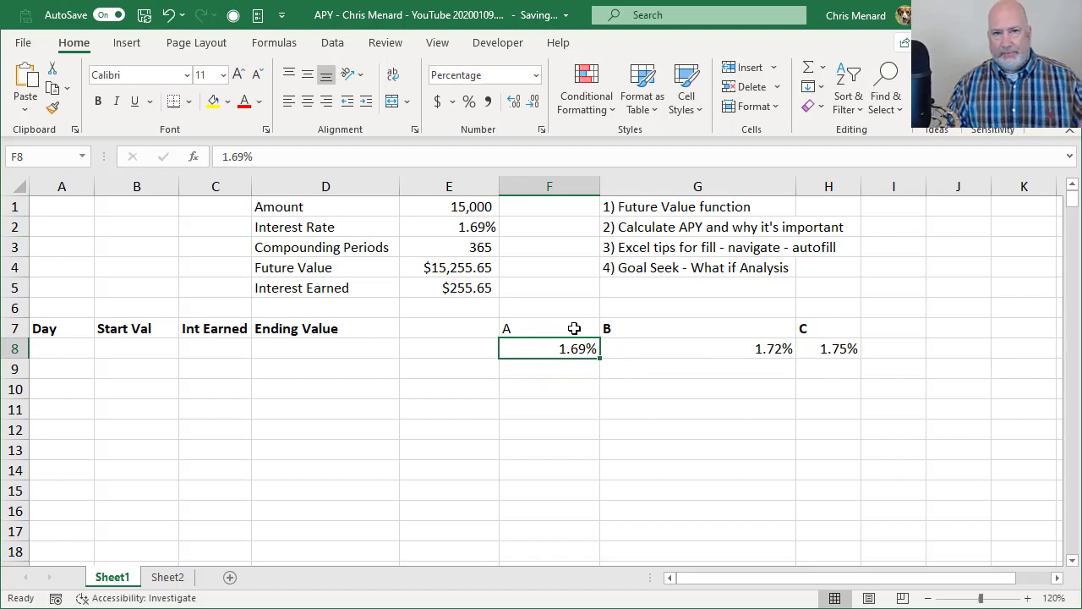
key(Down)
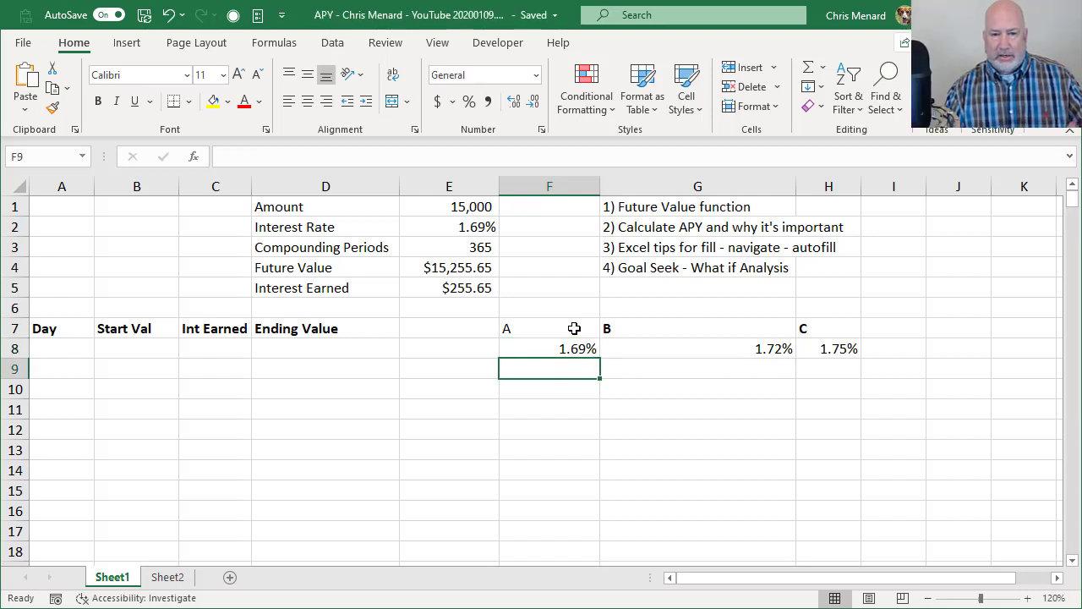
key(Left)
key(Up)
text(IR)
key(Return)
text(CP)
key(Tab)
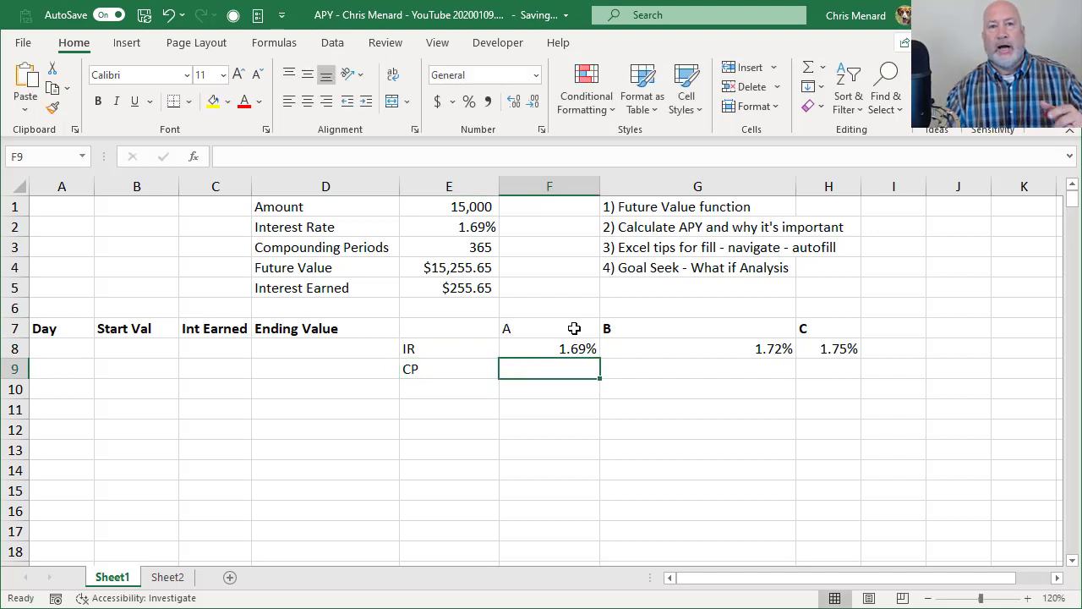
Step: Enter compounding periods 365, 12 and 4 in F9:H9
text(365)
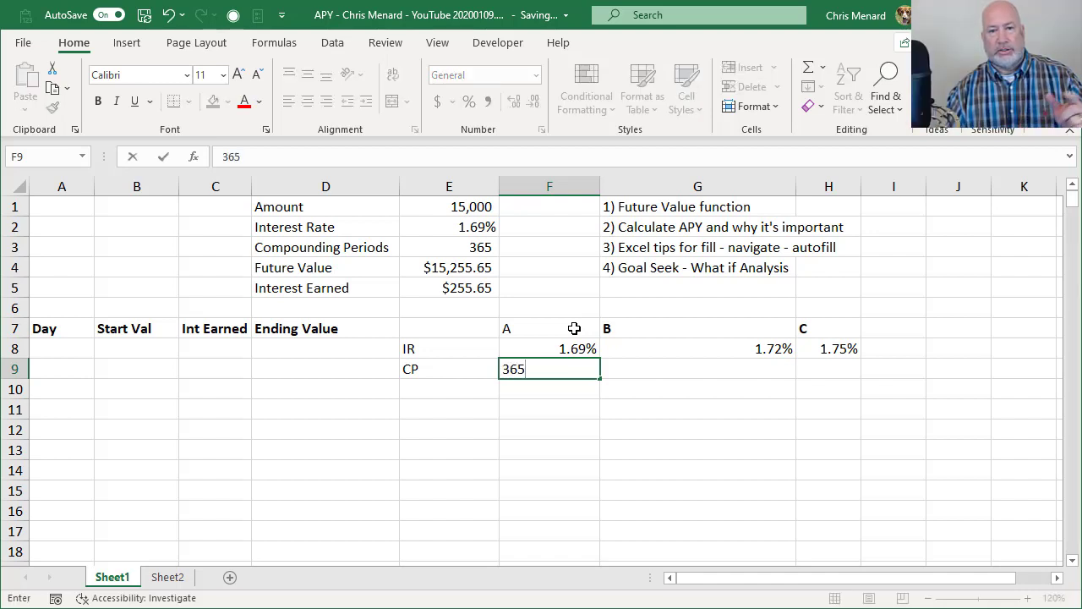
key(Tab)
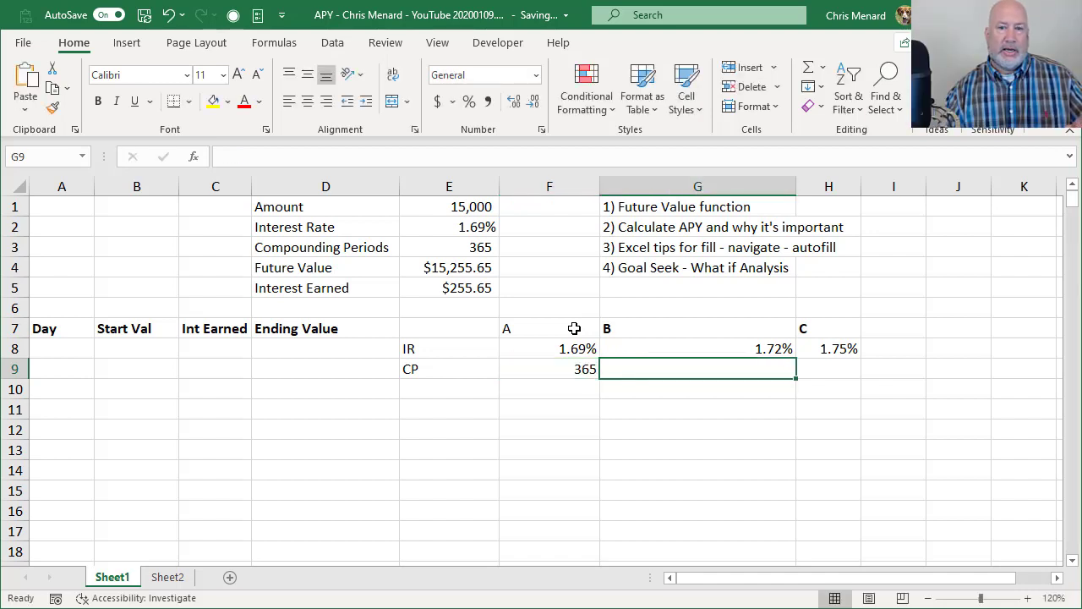
text(12)
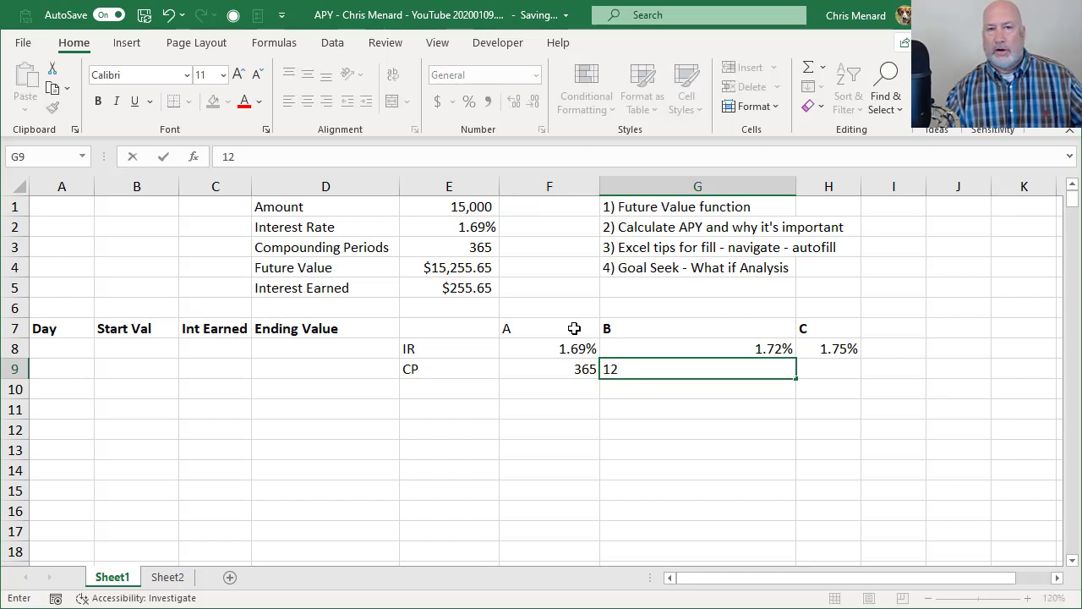
key(Tab)
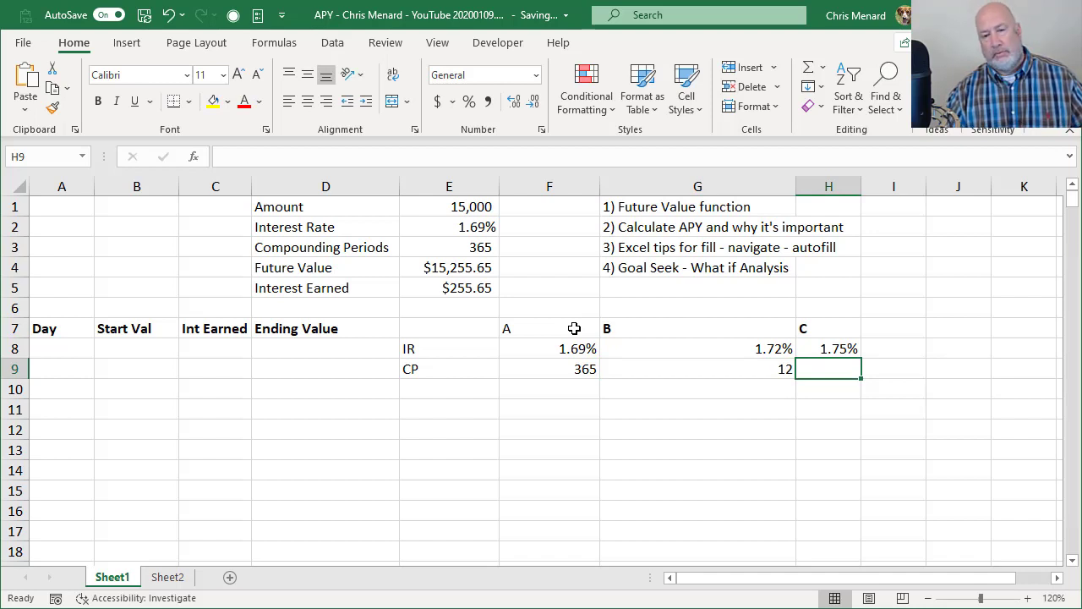
text(4)
key(Return)
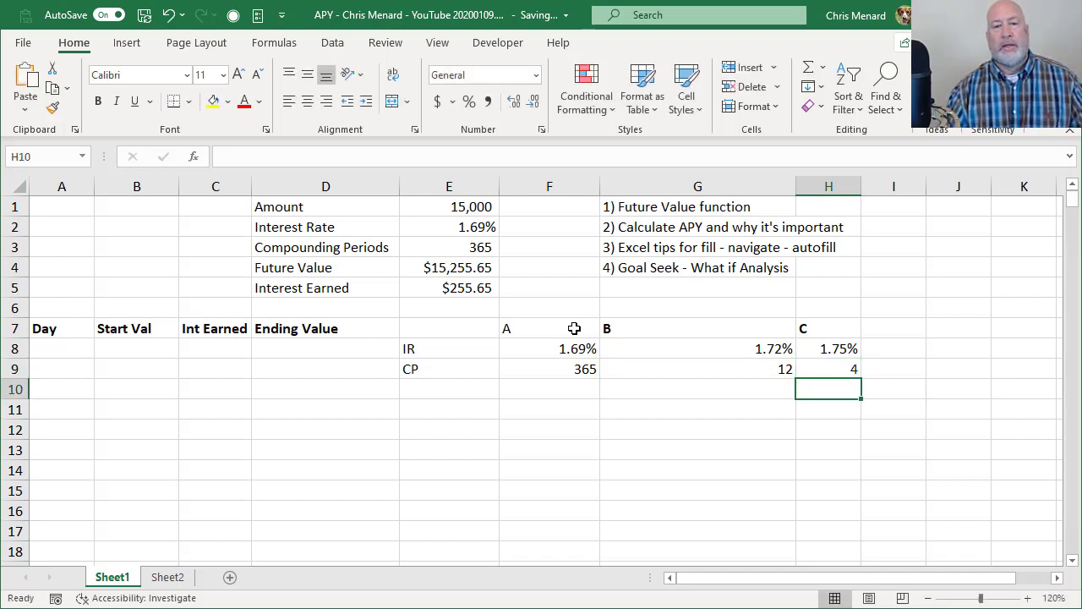
Step: Add the APY row label in E10 and move back up to D6
key(Left)
key(Left)
key(Left)
text(APY)
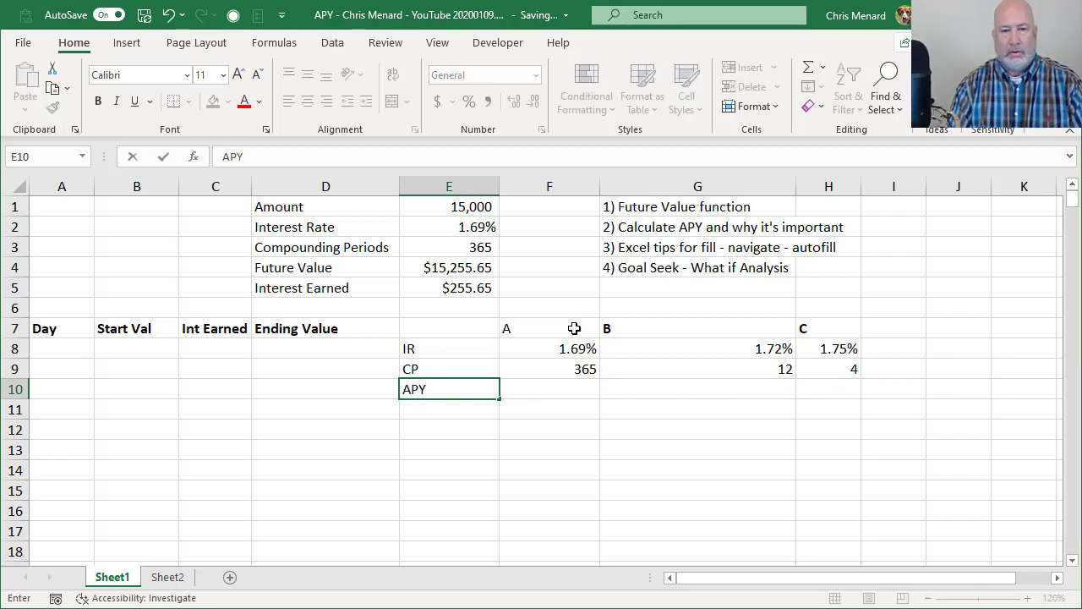
key(Tab)
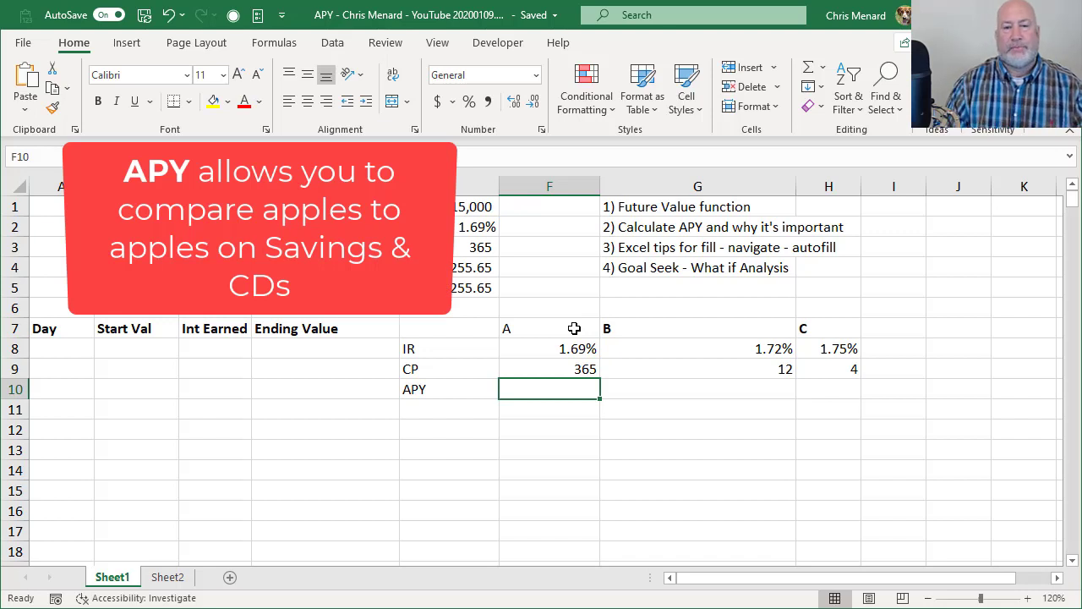
key(Up)
key(Up)
key(Left)
key(Up)
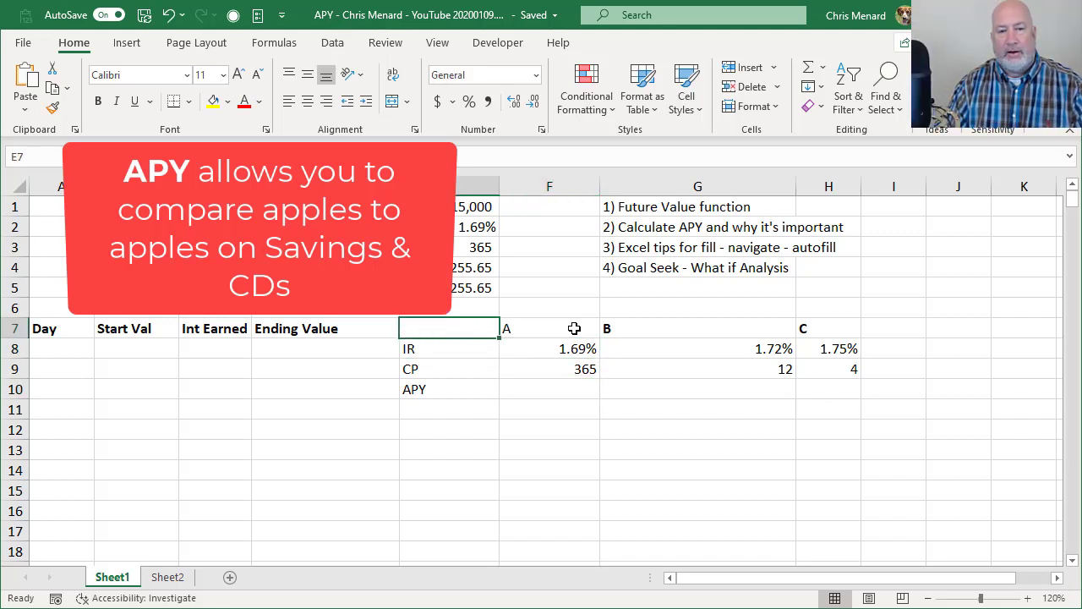
key(Left)
key(Up)
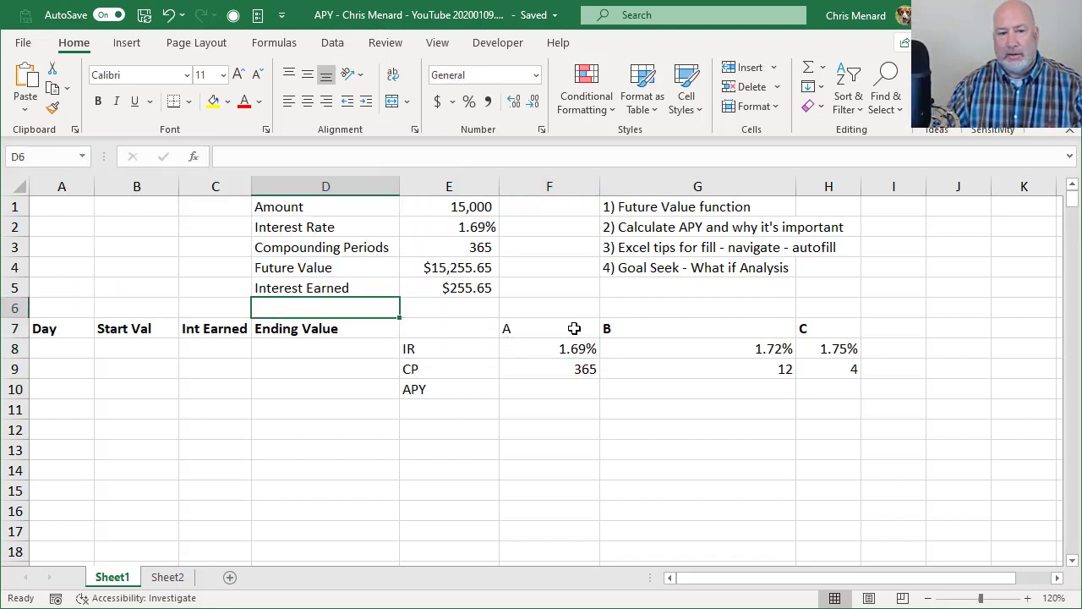
Step: View the APY formula (1 + r/n)^n − 1 in OneNote, then return to Excel
key(alt+Tab)
key(alt+Tab)
key(alt+Tab)
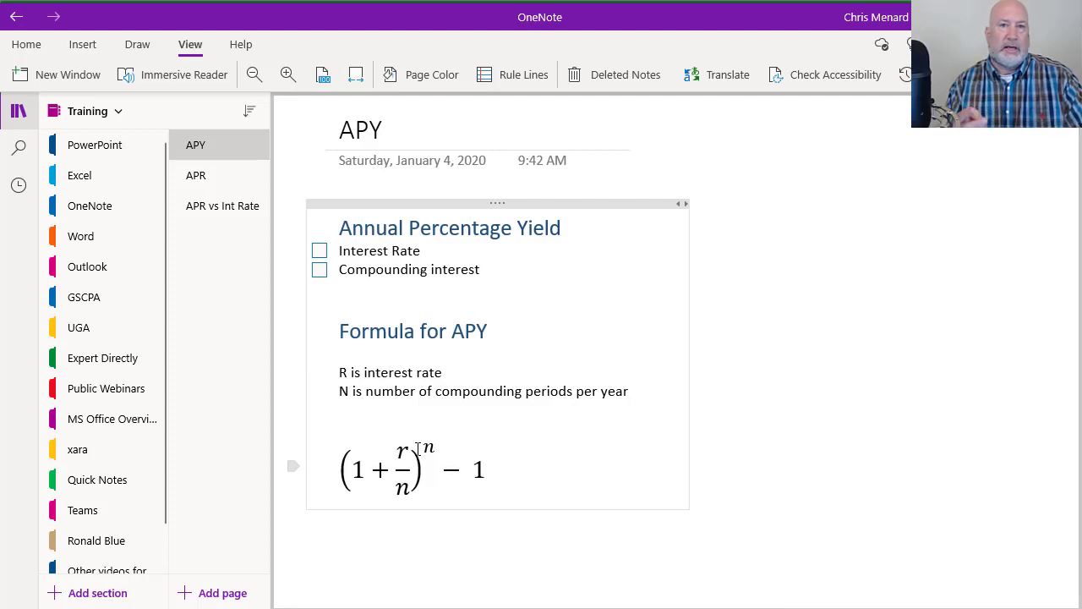
key(alt+Tab)
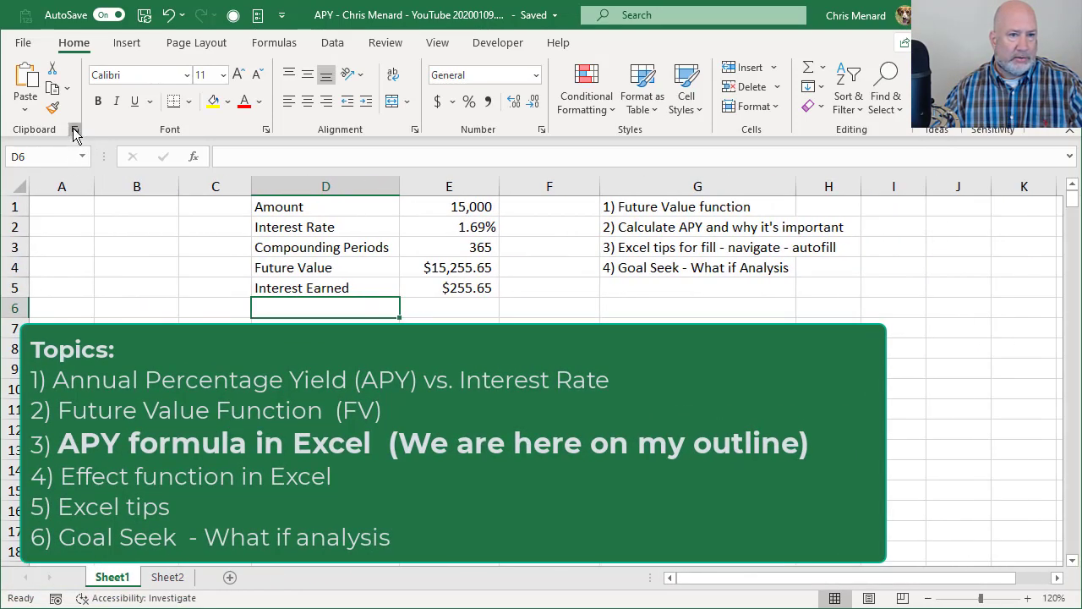
Step: Paste the APY formula picture from clipboard history and drag it beside the topic list
click(76, 131)
click(146, 284)
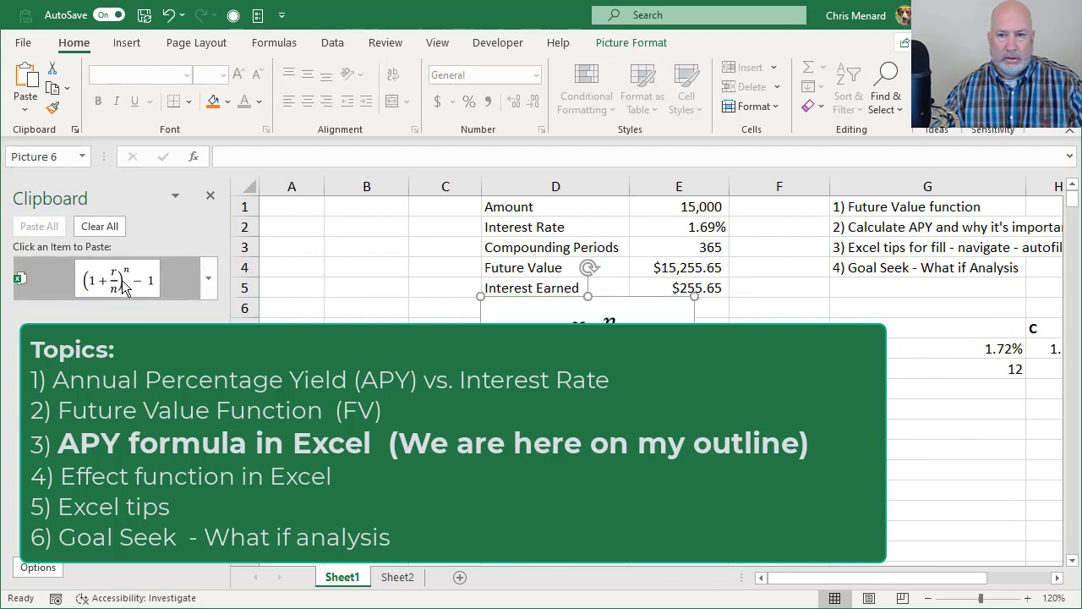
click(76, 130)
drag(397, 334, 970, 234)
click(447, 308)
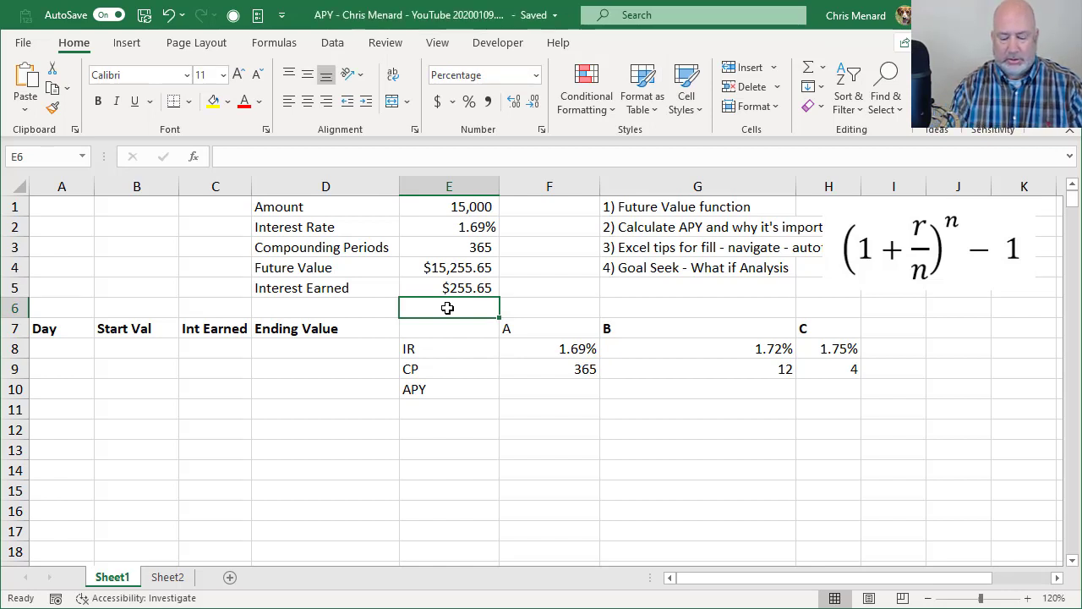
Step: Enter =(1+E2/E3)^E3-1 in E6, giving an APY of 1.70%
text(=(1)
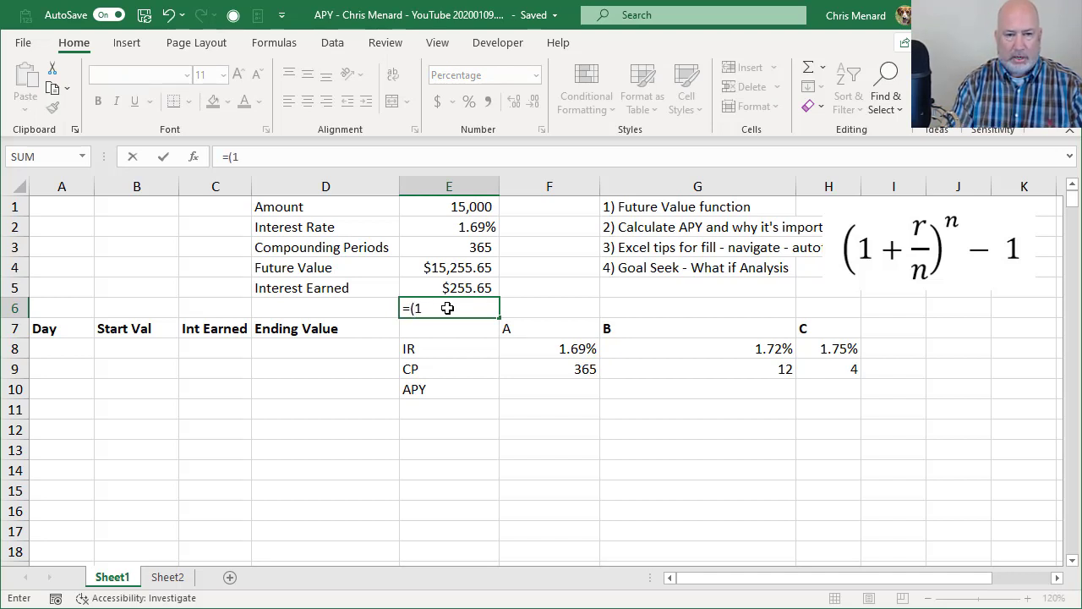
text(+)
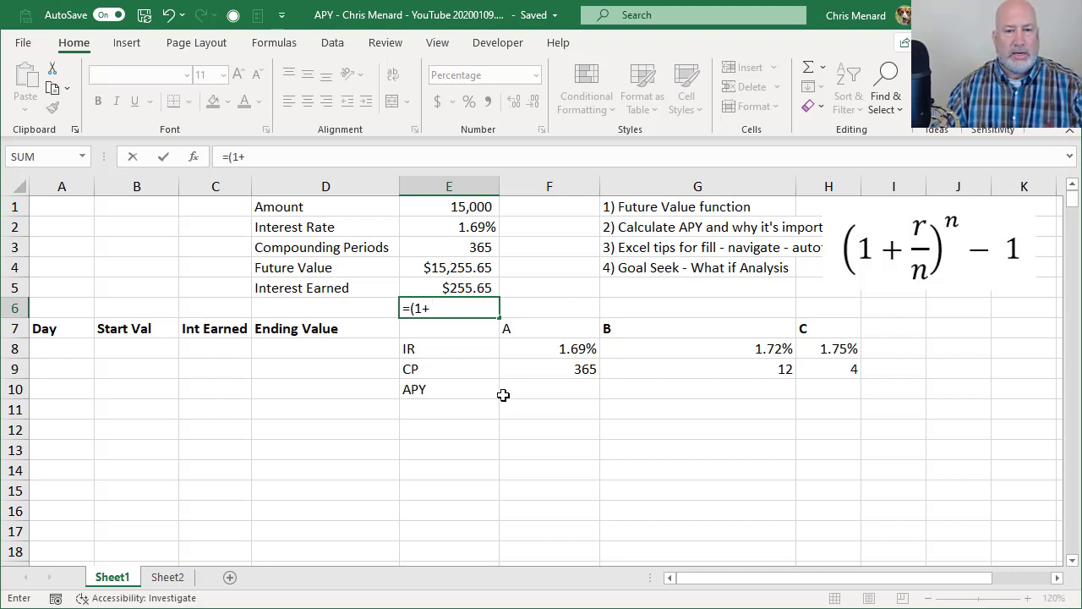
click(454, 223)
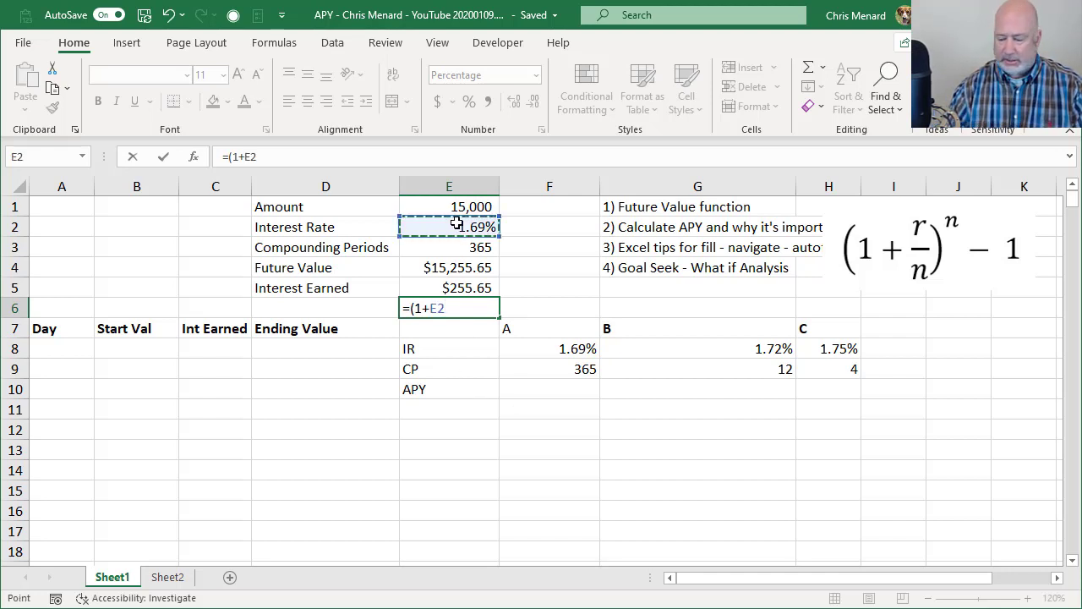
text(/)
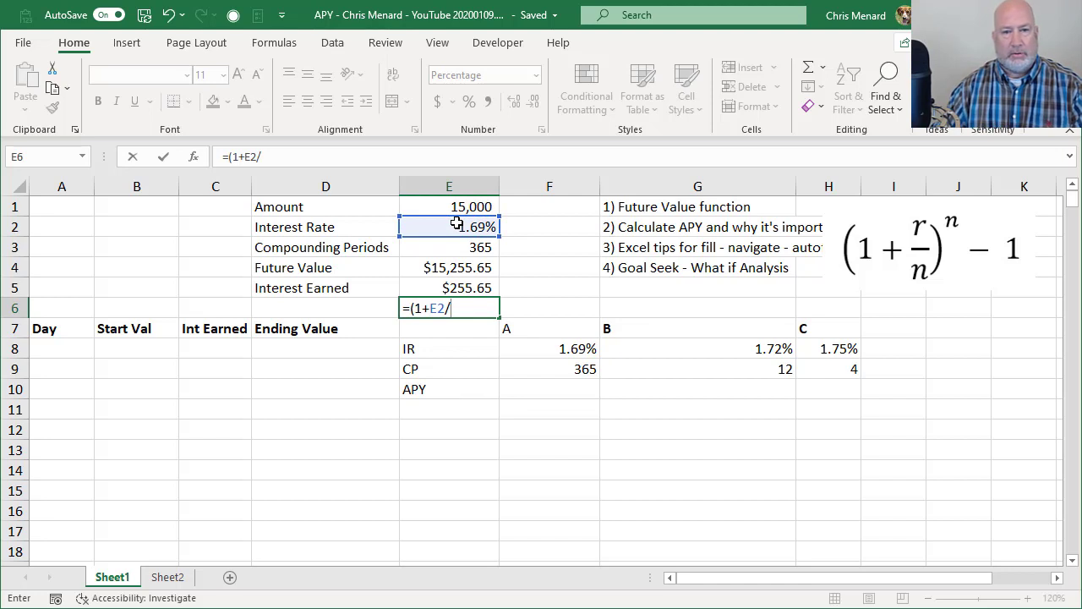
click(445, 248)
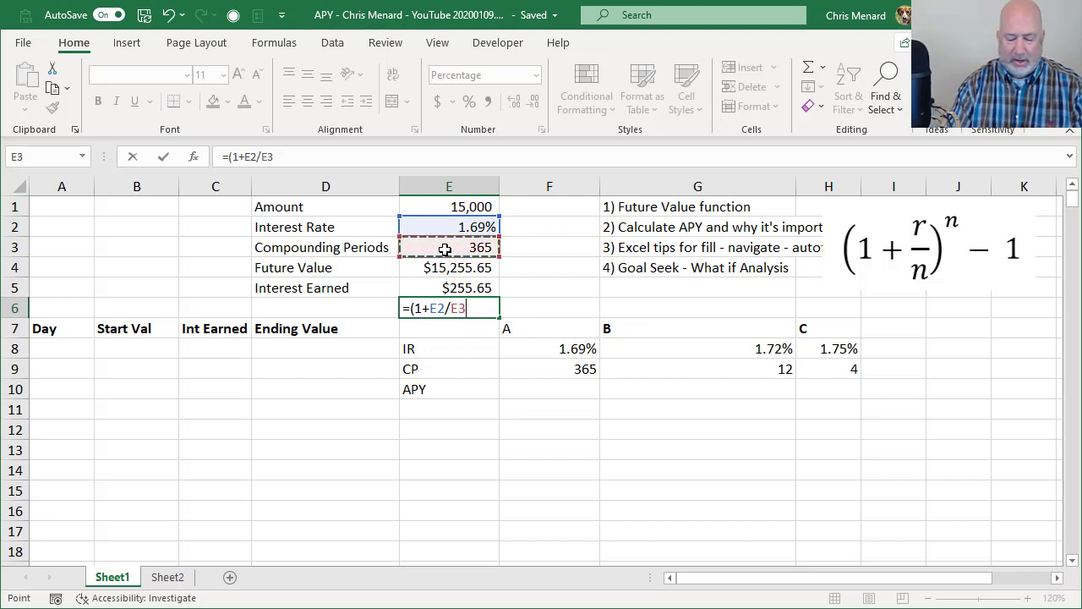
text())
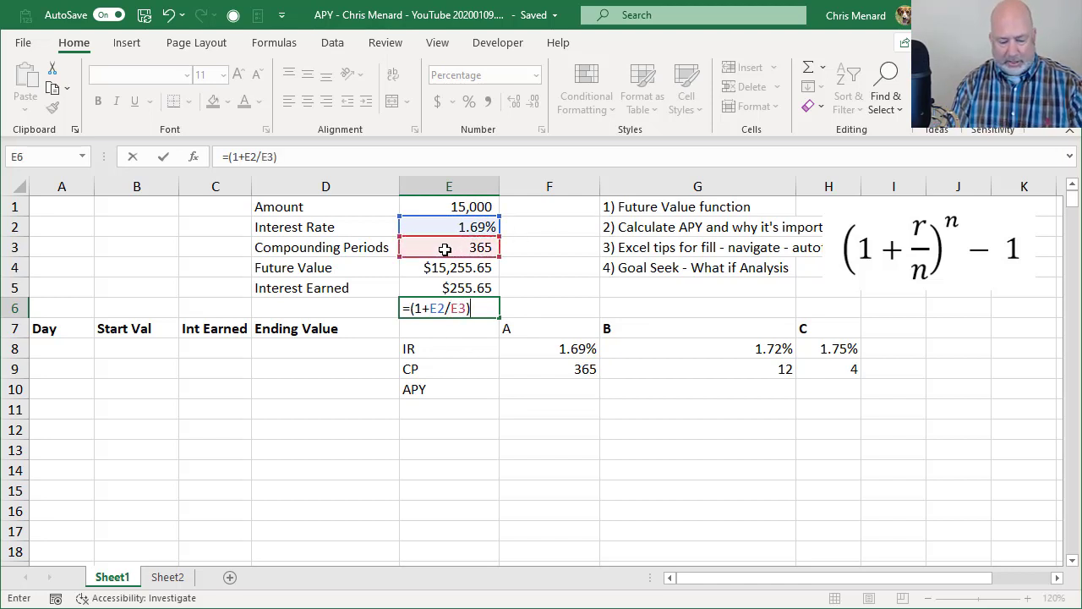
text(^)
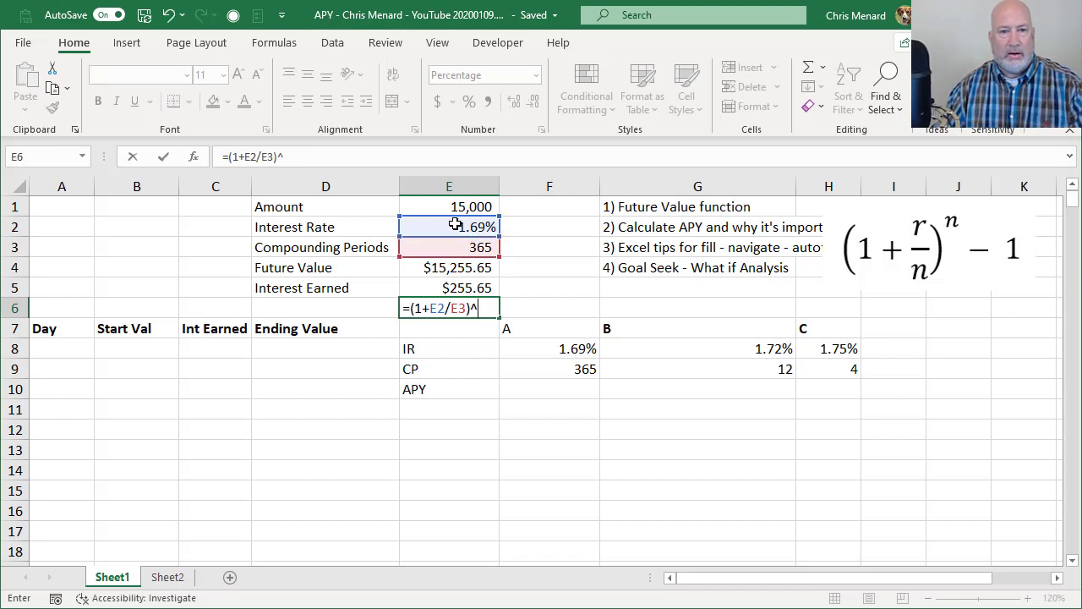
click(461, 246)
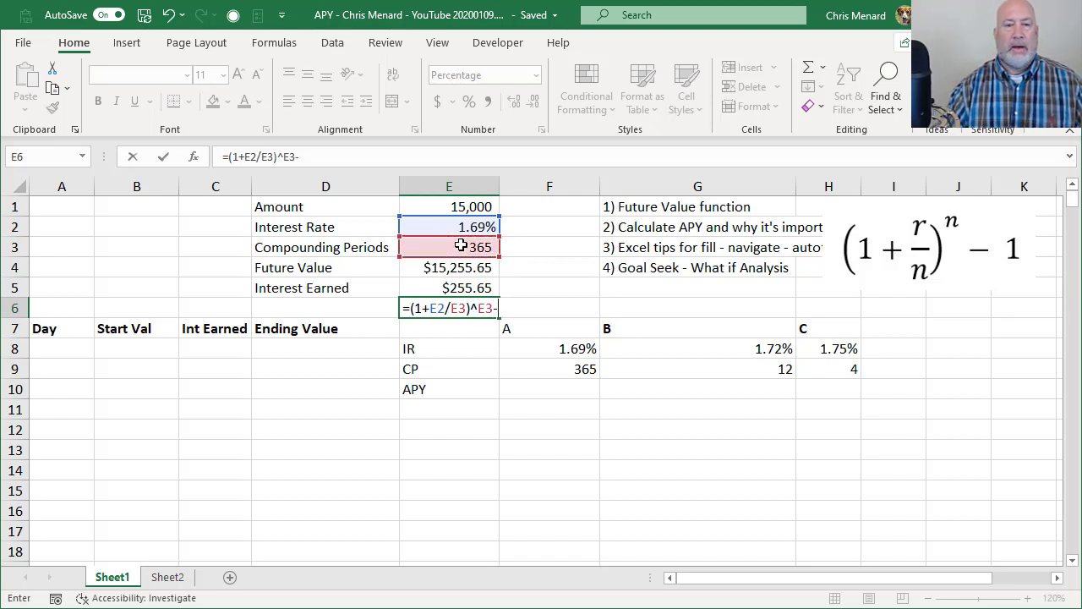
text(1)
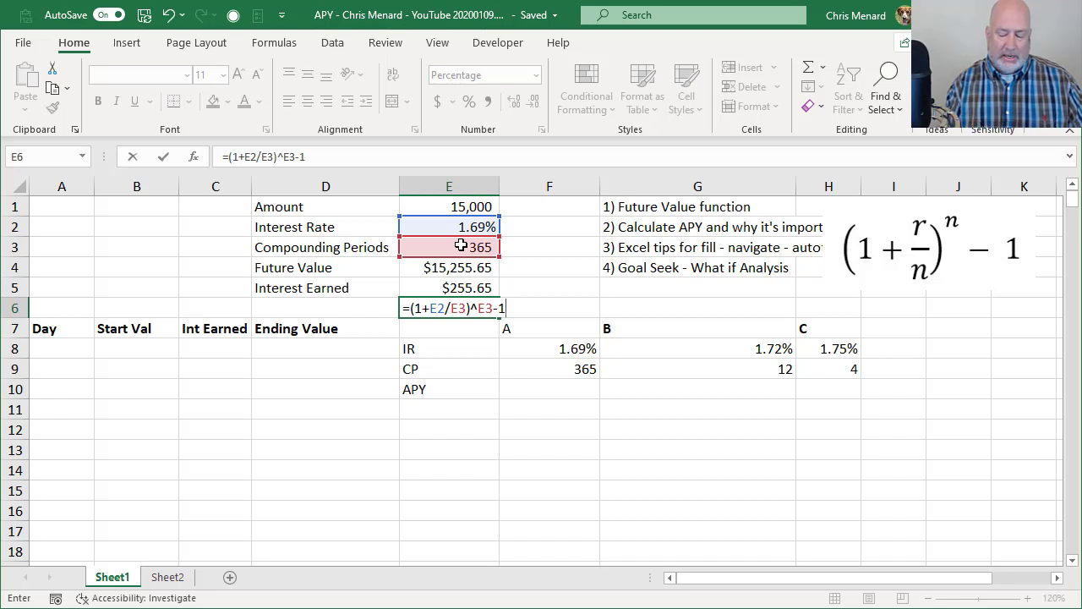
key(ctrl+Return)
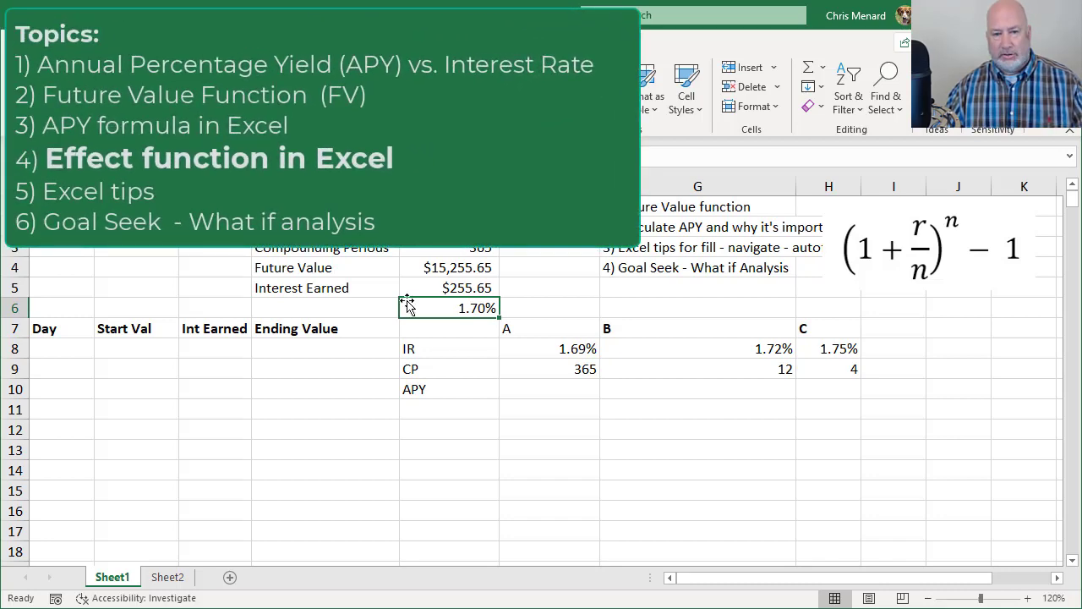
Step: Enter =EFFECT(F8,F9) in F10 for bank A's APY
click(543, 388)
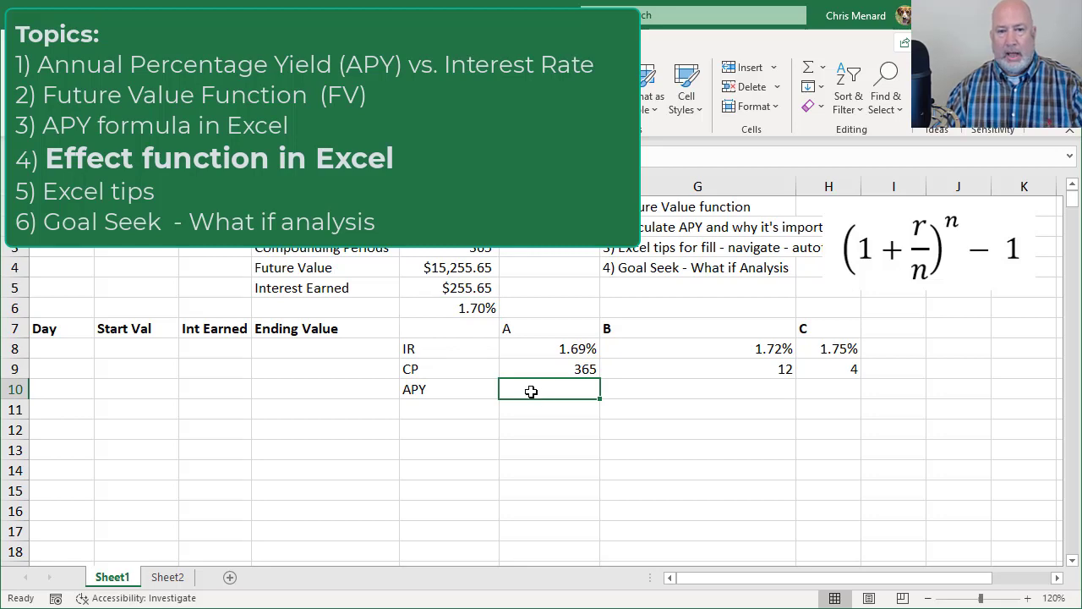
click(551, 350)
click(549, 370)
click(550, 387)
text(=effe)
key(Tab)
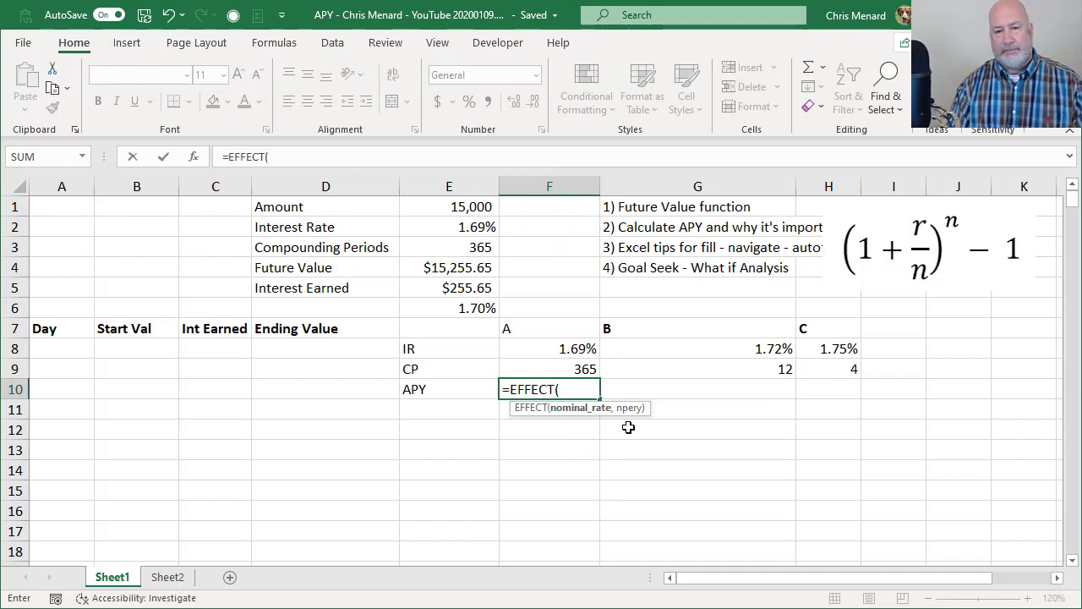
click(554, 350)
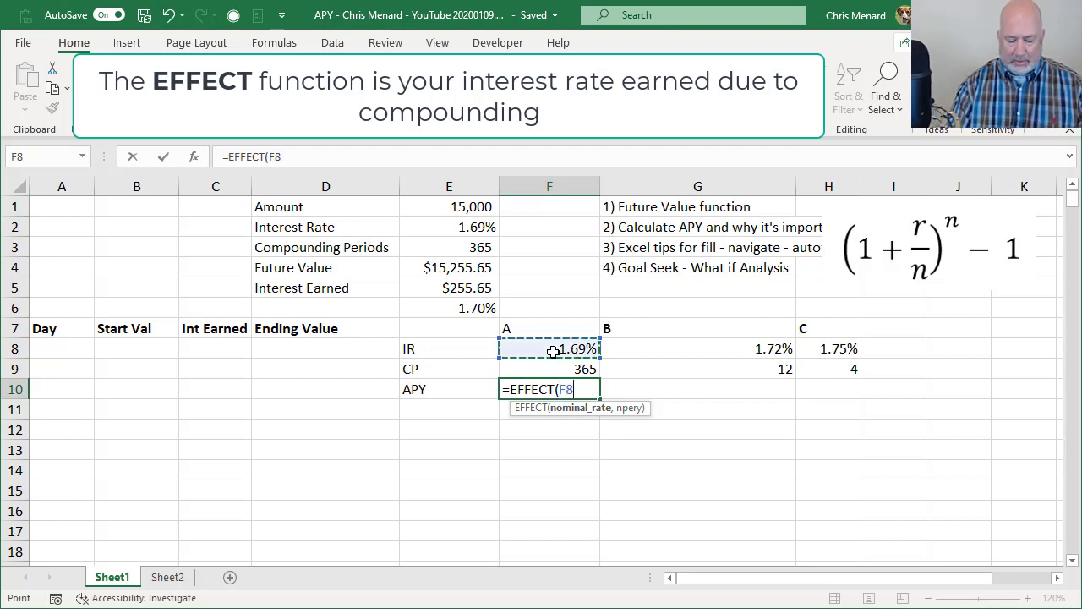
text(,)
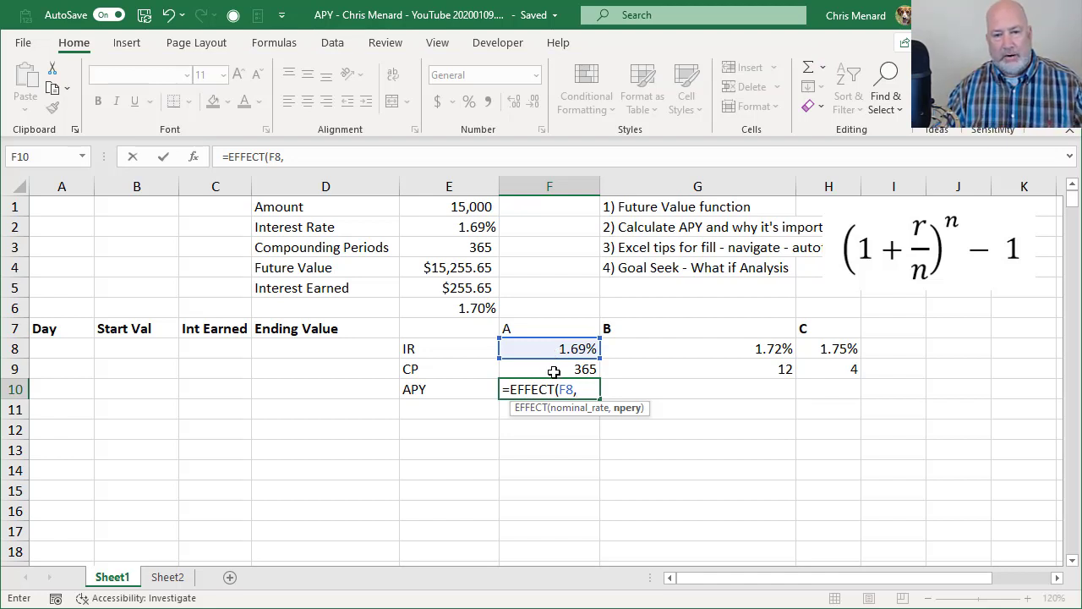
click(554, 372)
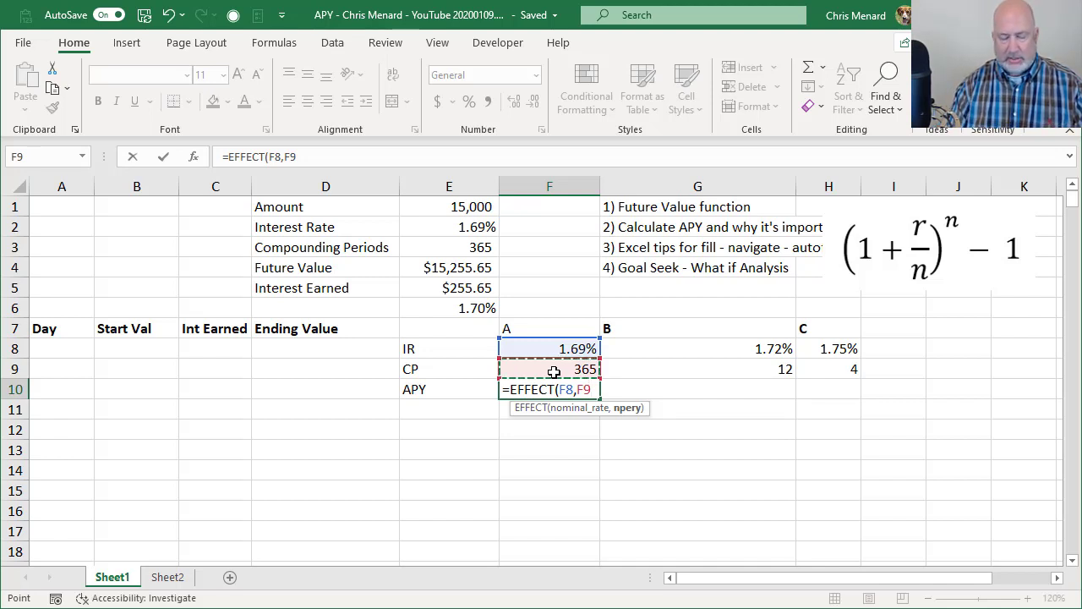
key(ctrl+Return)
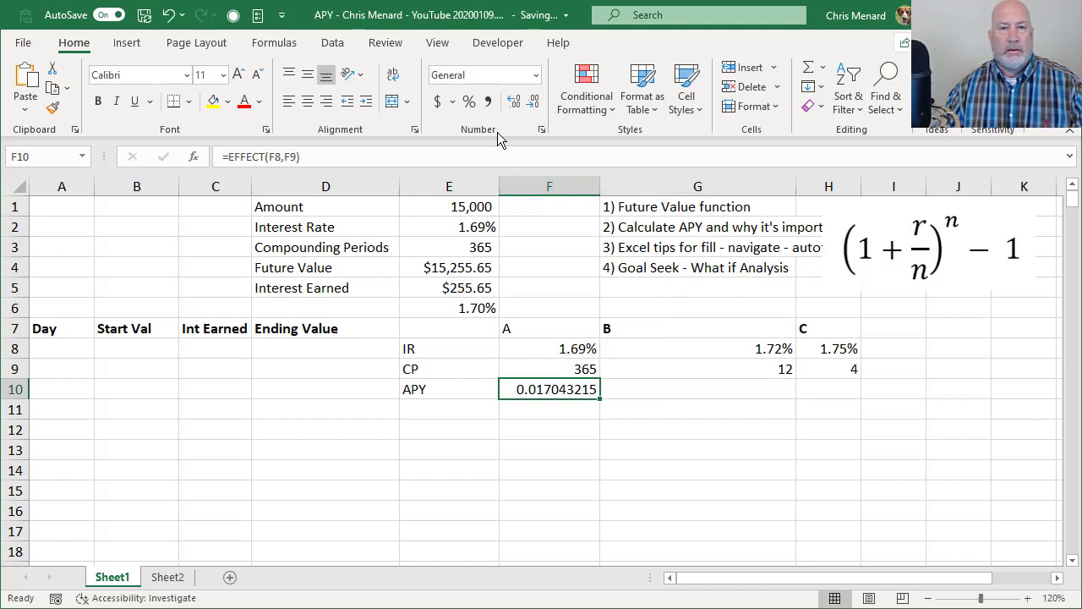
Step: Format F10 as a percentage with five decimal places, showing 1.70432%
click(472, 103)
click(514, 105)
click(514, 105)
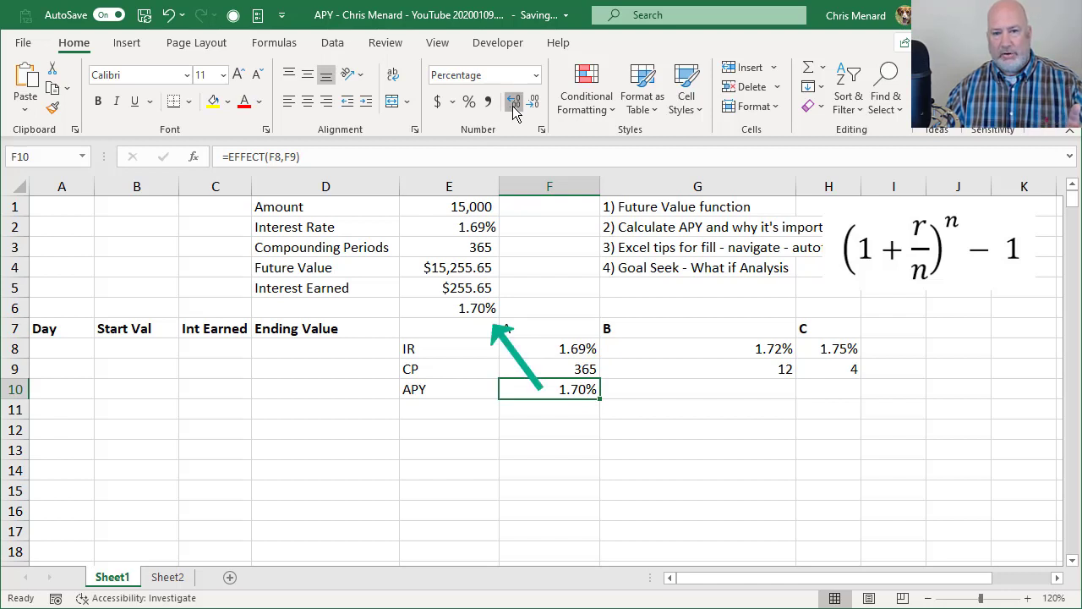
click(513, 105)
click(513, 105)
click(514, 105)
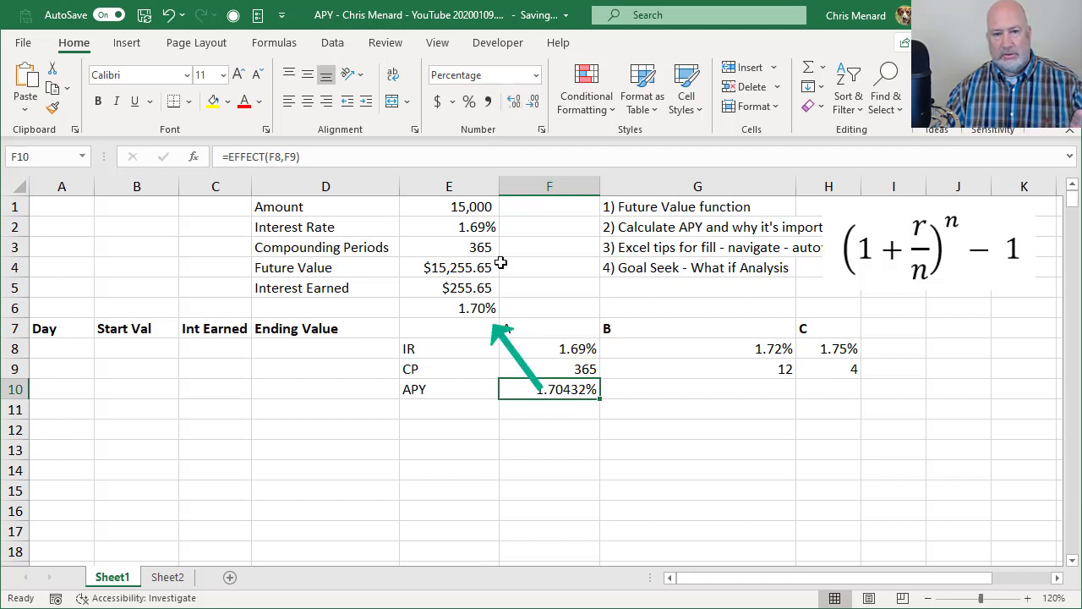
Step: Show E6's APY with five decimals to match F10's 1.70432%
click(468, 306)
click(513, 105)
click(513, 105)
click(515, 105)
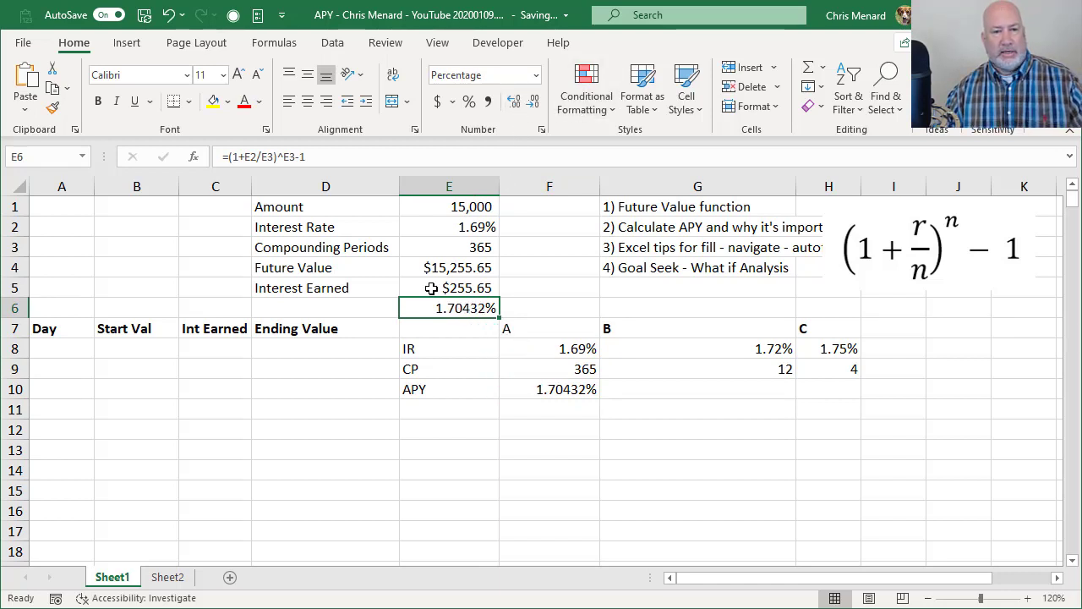
click(526, 388)
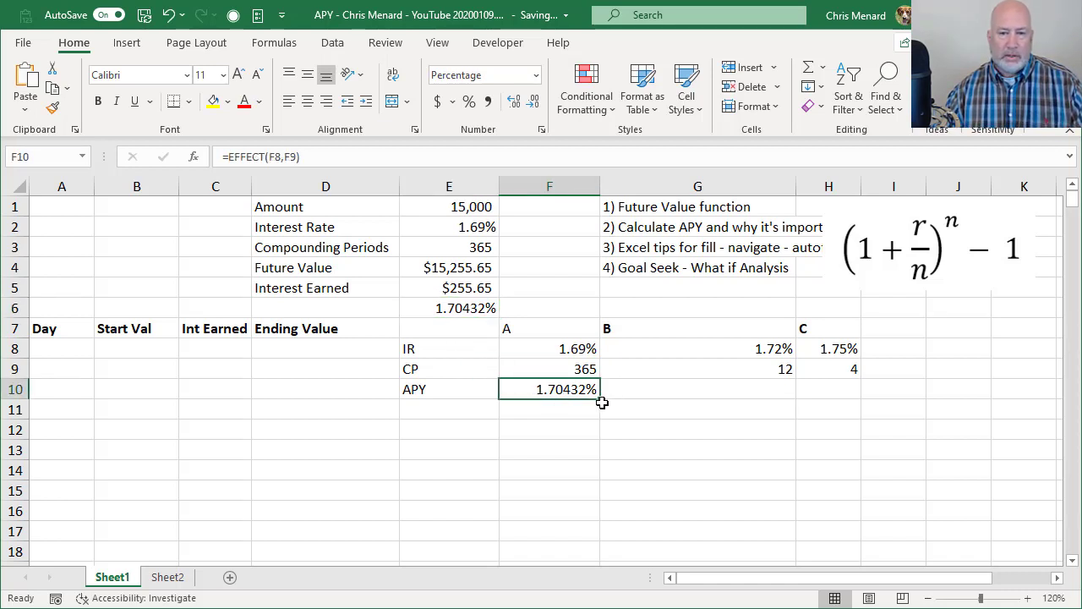
Step: Fill F10's EFFECT formula to H10 and widen column H, giving 1.73362% and 1.76152%
drag(600, 402, 852, 406)
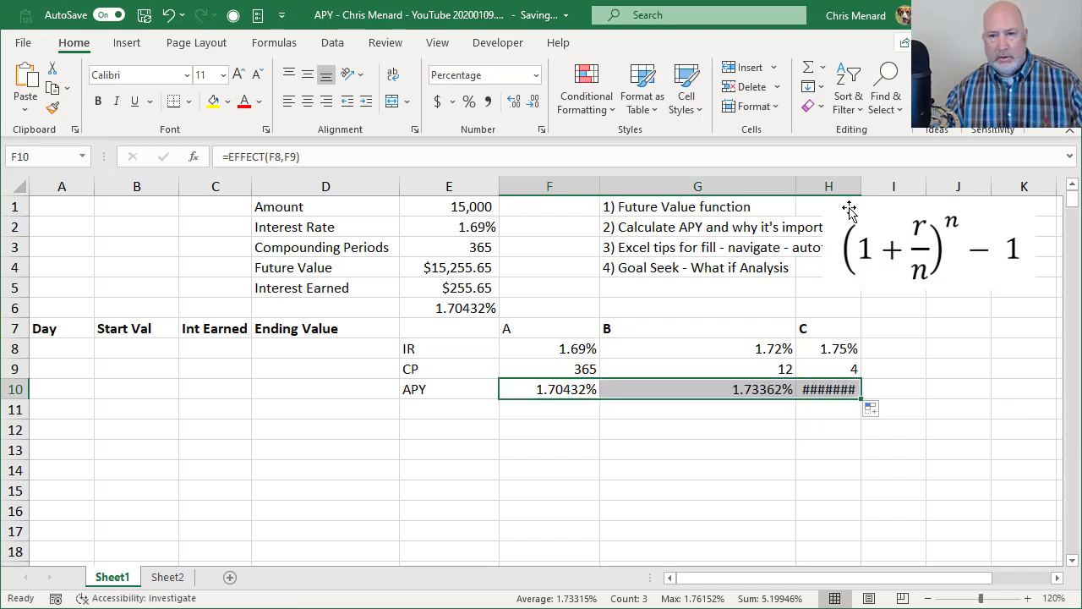
drag(859, 186, 882, 185)
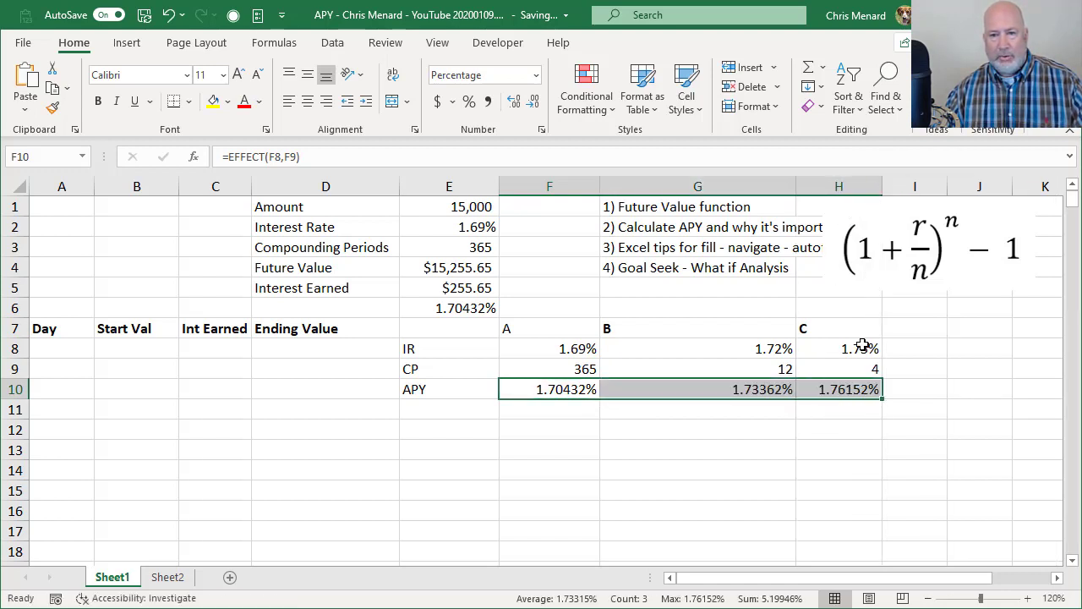
click(823, 394)
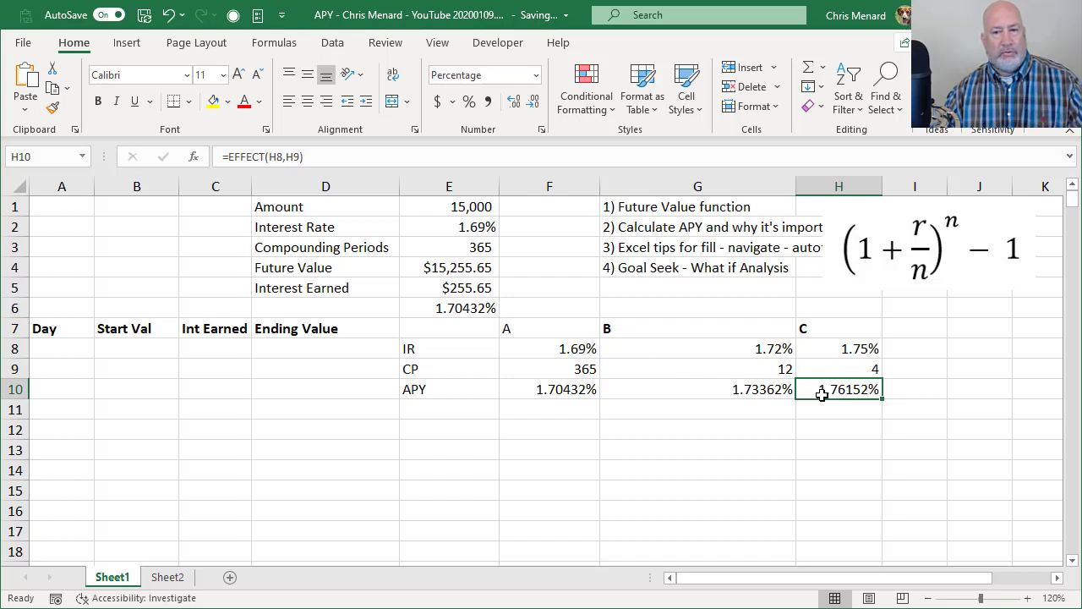
click(822, 350)
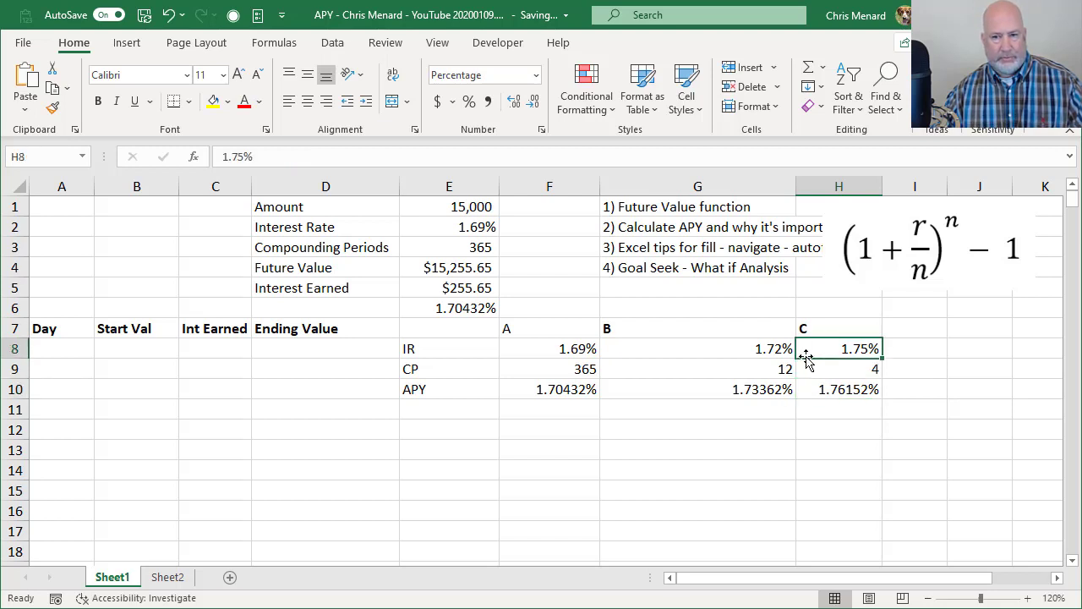
click(785, 366)
click(812, 367)
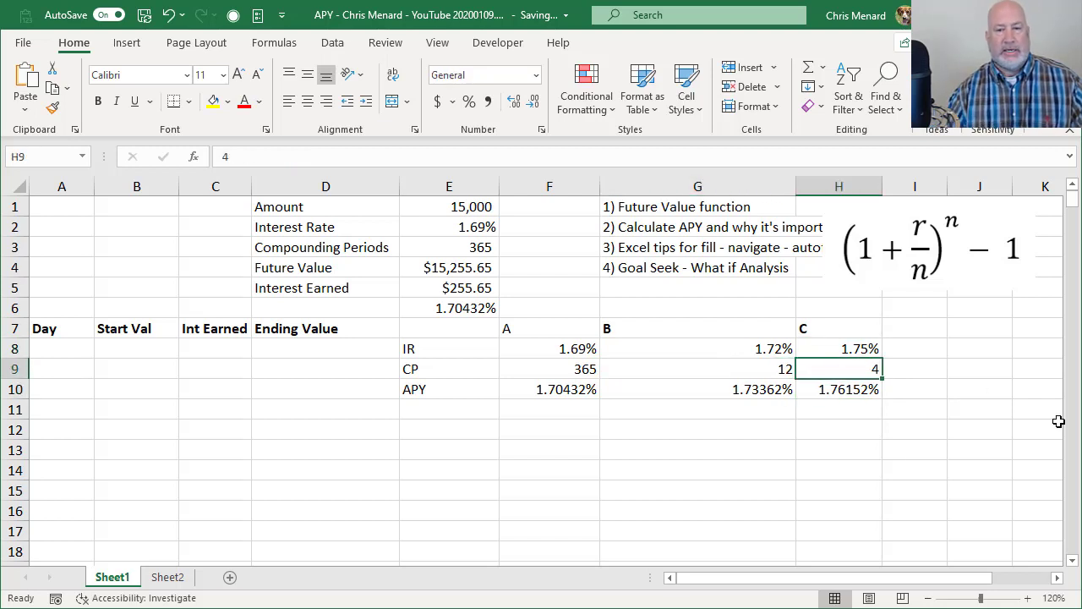
Step: Enter bank C's rate as .017 (1.73%) and change its compounding periods from 4 to 1
key(Left)
key(Up)
key(Right)
key(Right)
key(Left)
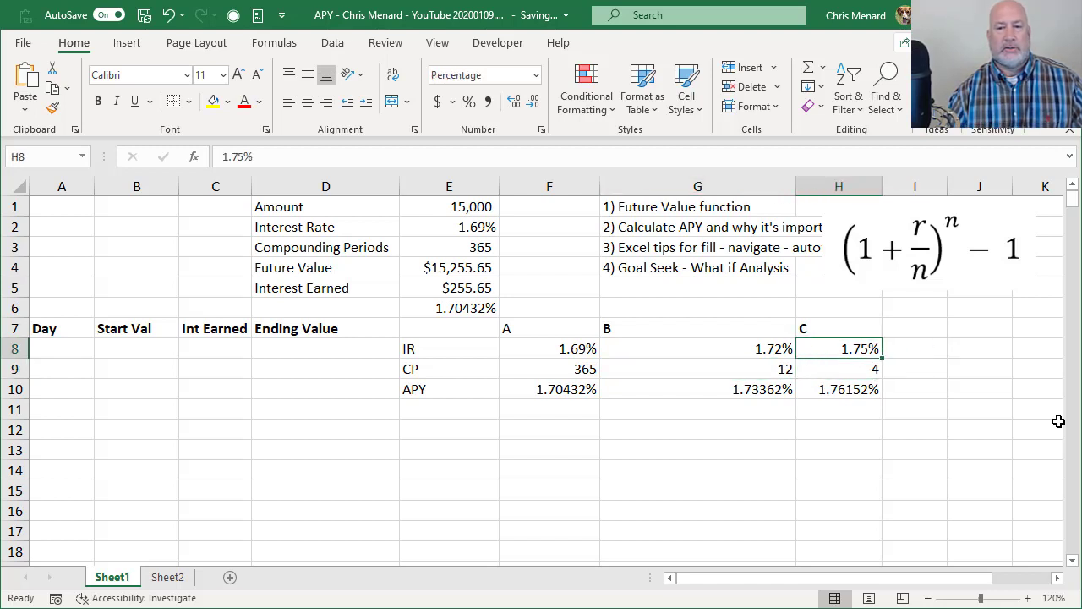
text(.017)
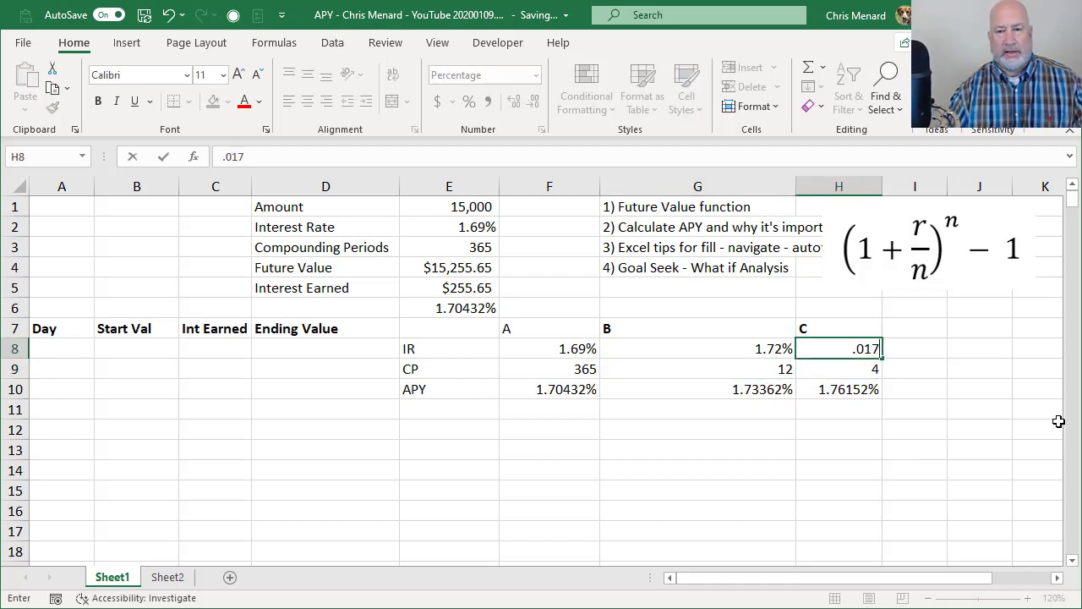
key(Return)
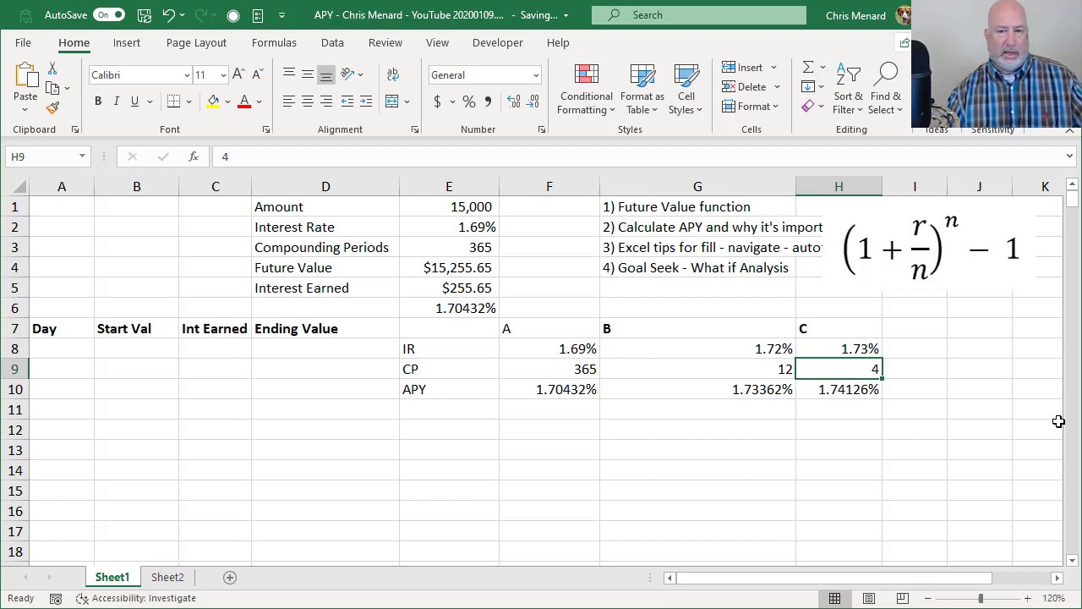
key(BackSpace)
text(1)
key(Return)
key(Up)
key(Left)
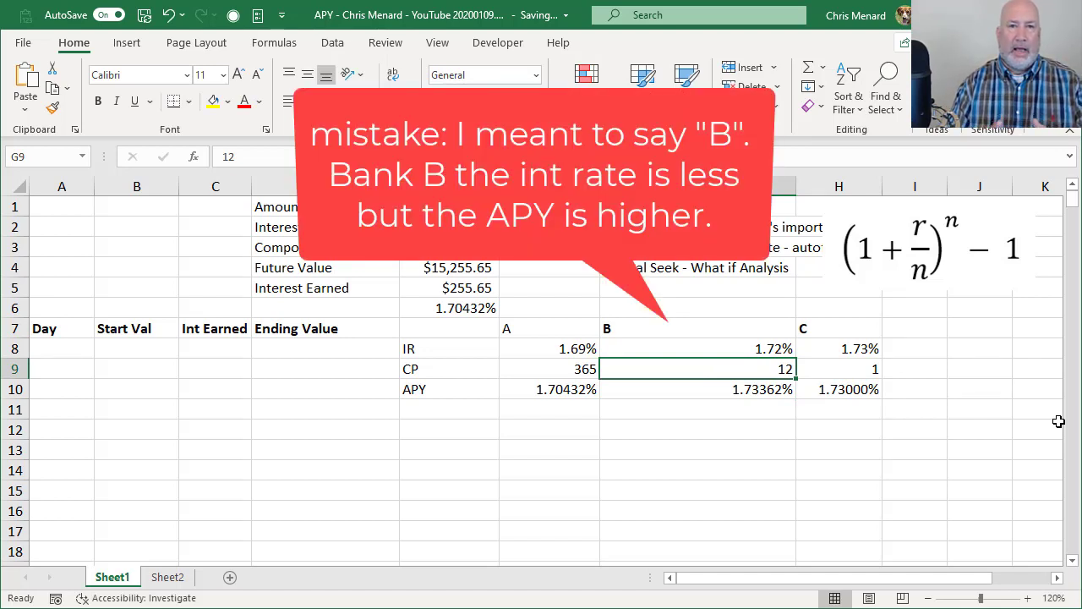
key(alt+Tab)
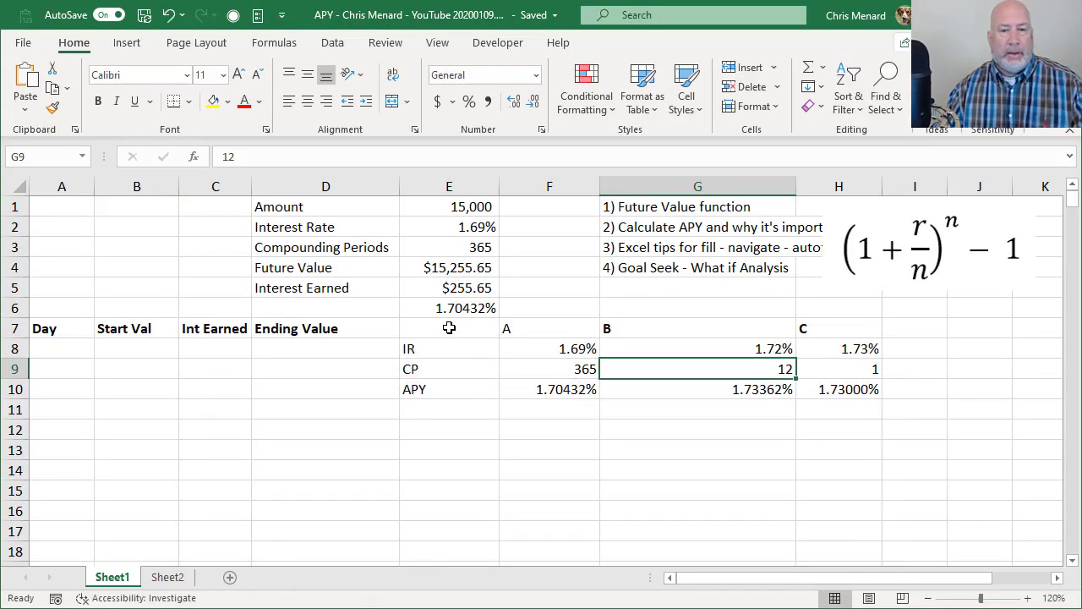
Step: Clear the bank comparison block E7:H10 and move the formula picture further right
drag(447, 328, 847, 395)
key(Delete)
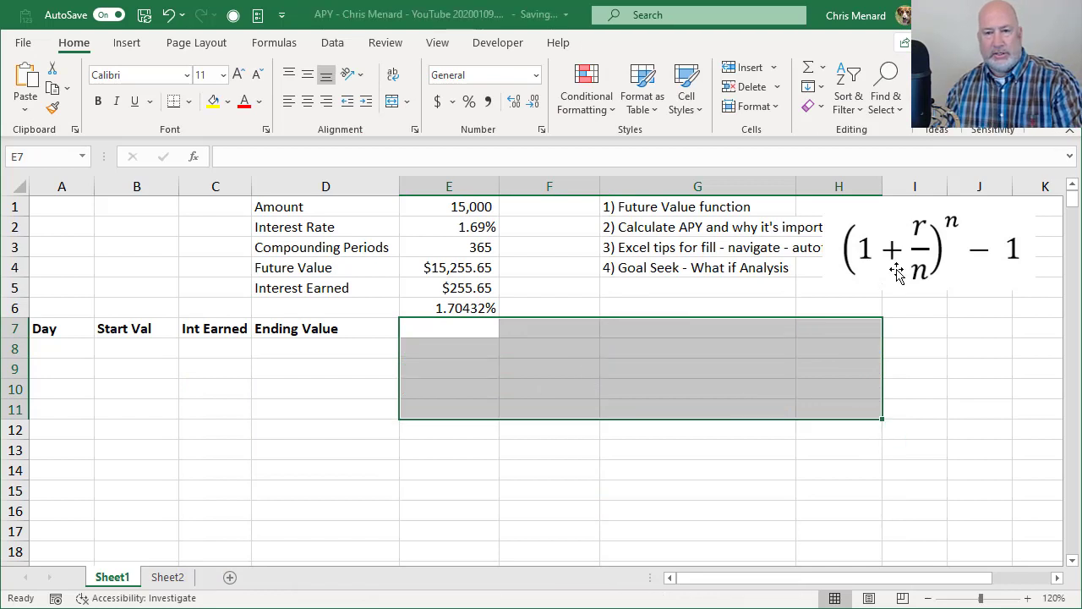
drag(898, 269, 930, 360)
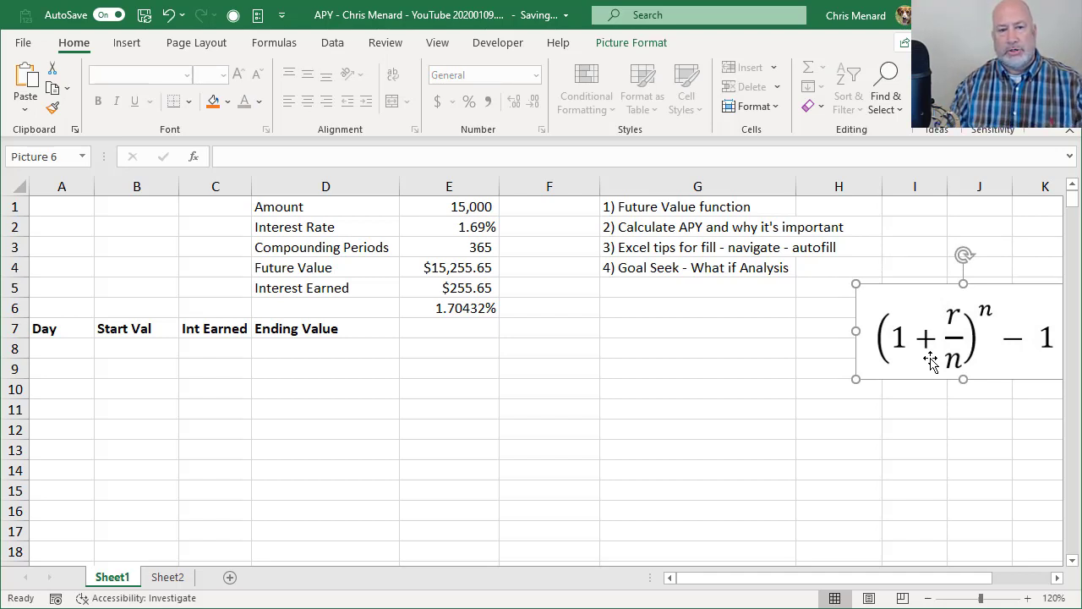
Step: Correct the label in D6 beside the result to read APY, ending at cell A8
click(456, 309)
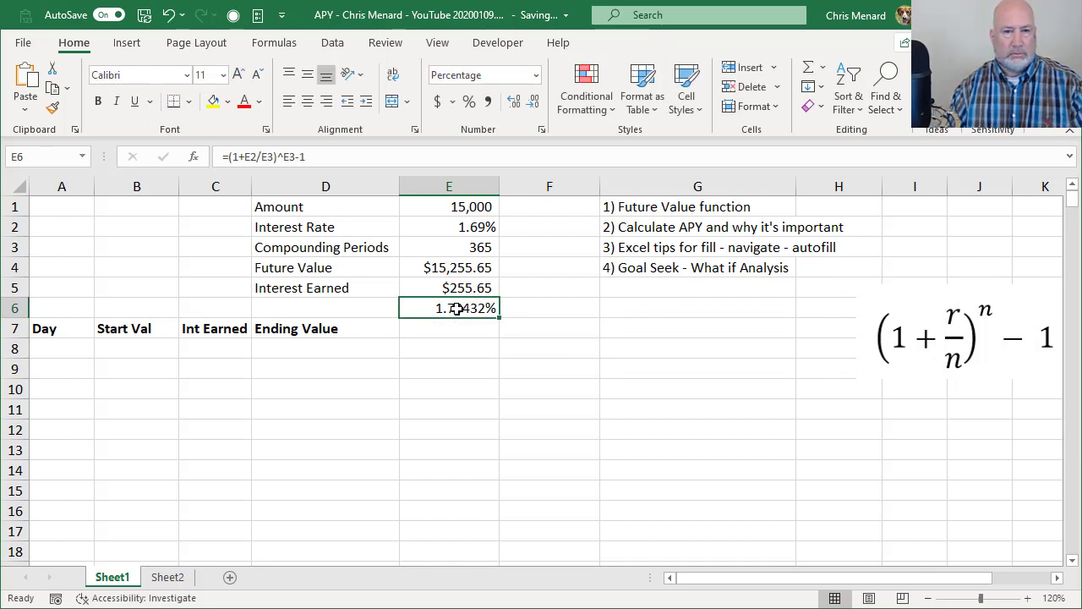
key(Left)
text(AR)
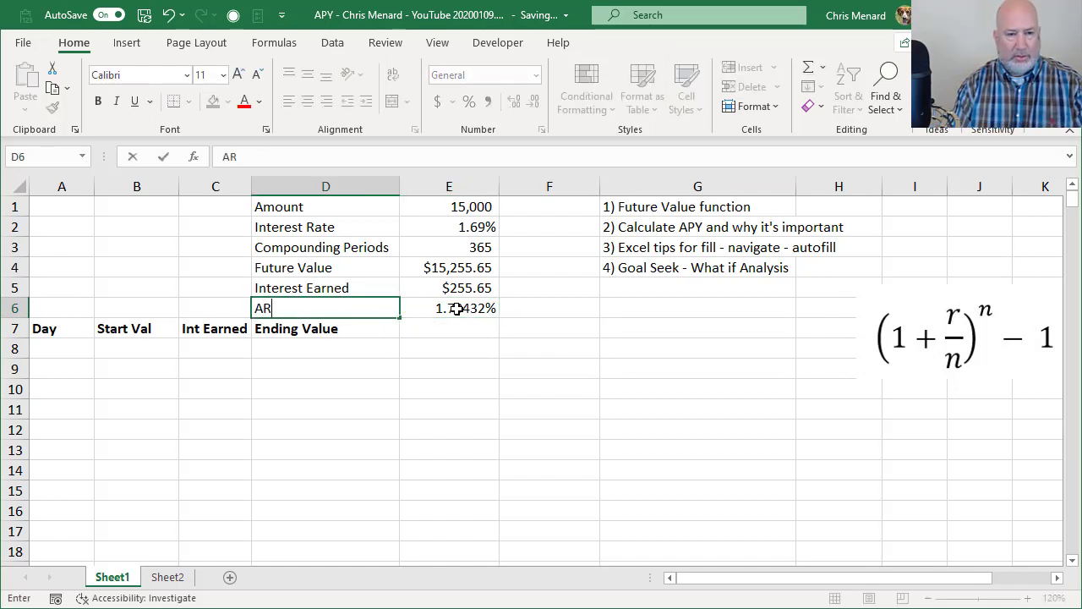
key(BackSpace)
text(PY)
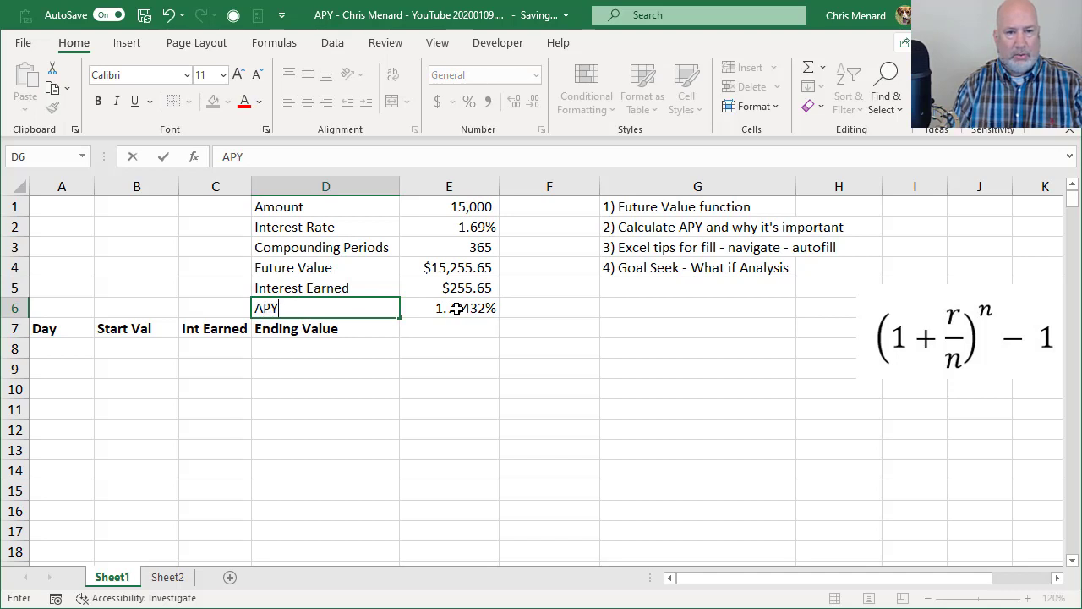
key(Return)
key(Up)
key(Home)
key(Down)
key(Down)
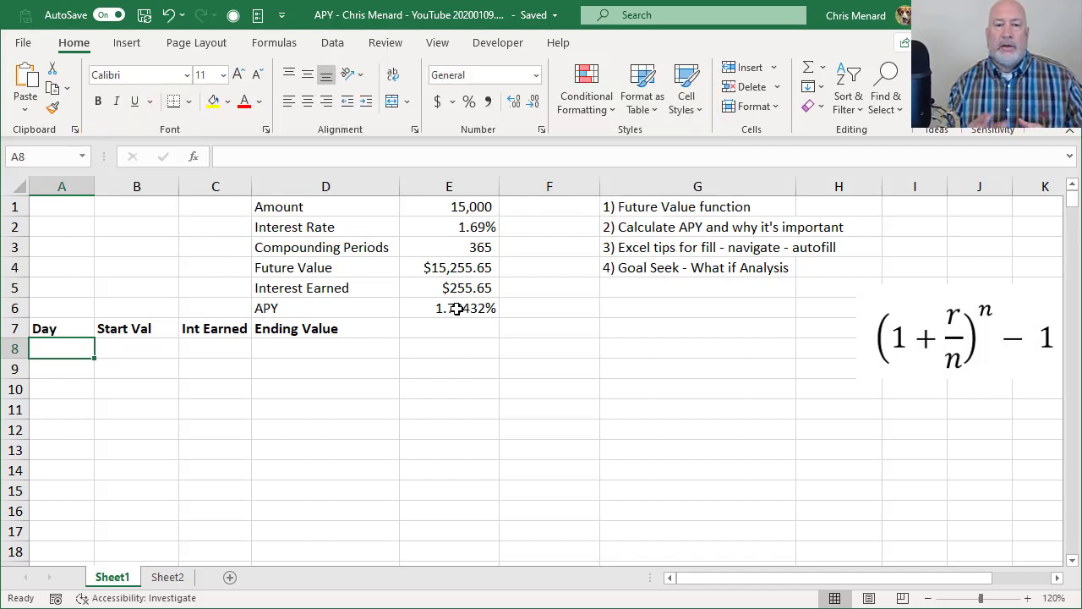
click(479, 288)
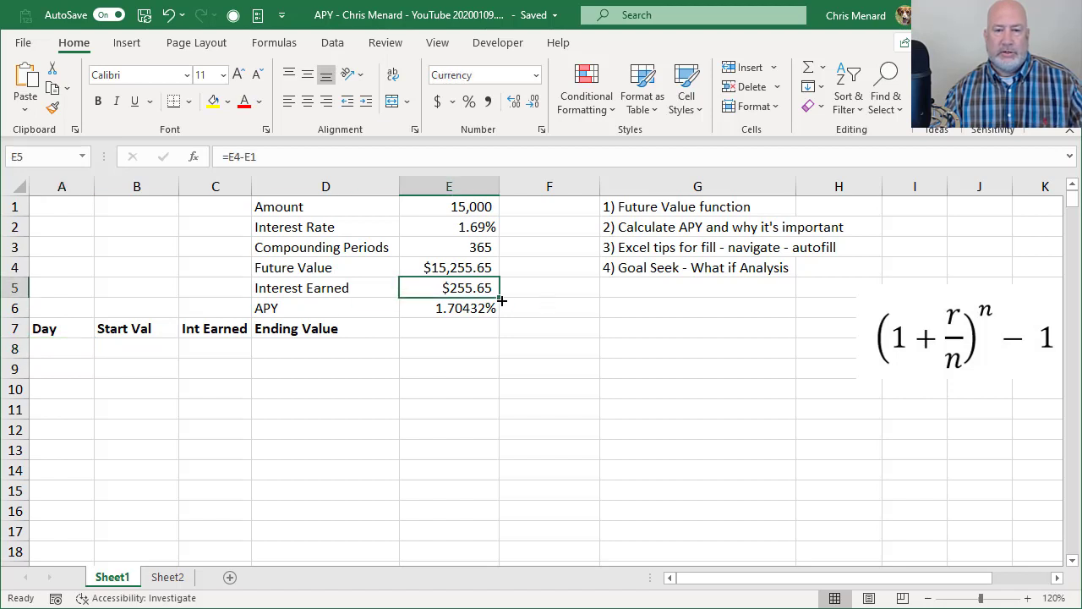
click(457, 269)
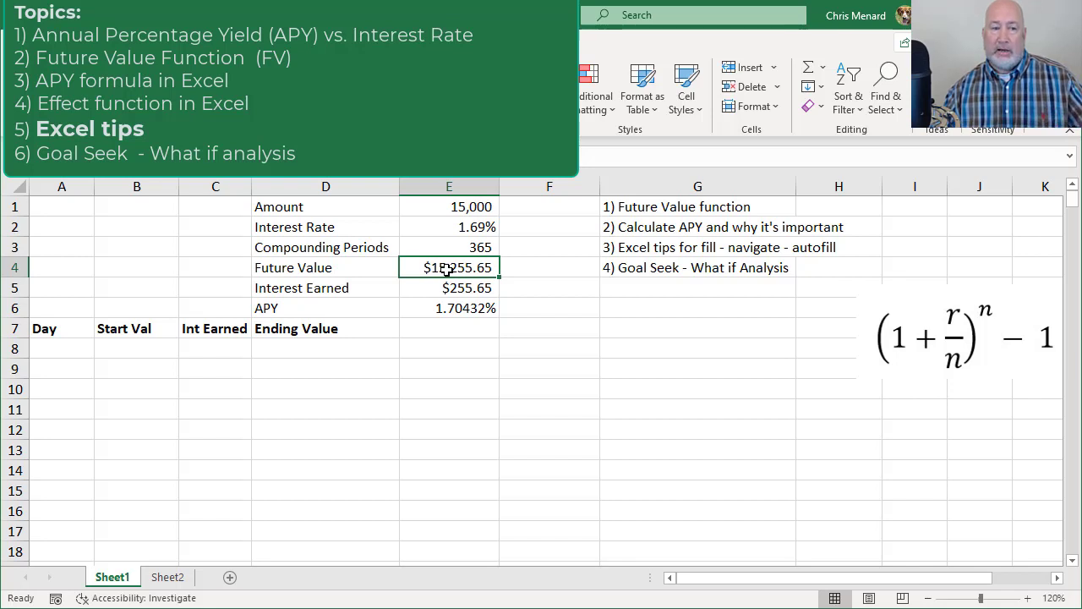
click(84, 346)
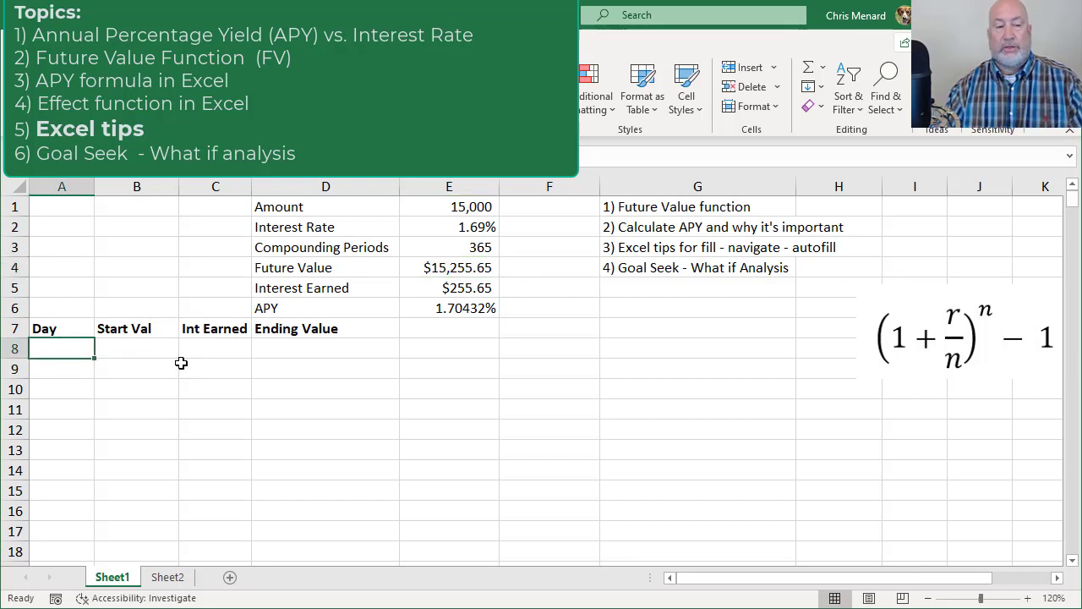
Step: Enter 1 in A8 and fill a column series with step 1 up to stop value 365
text(1)
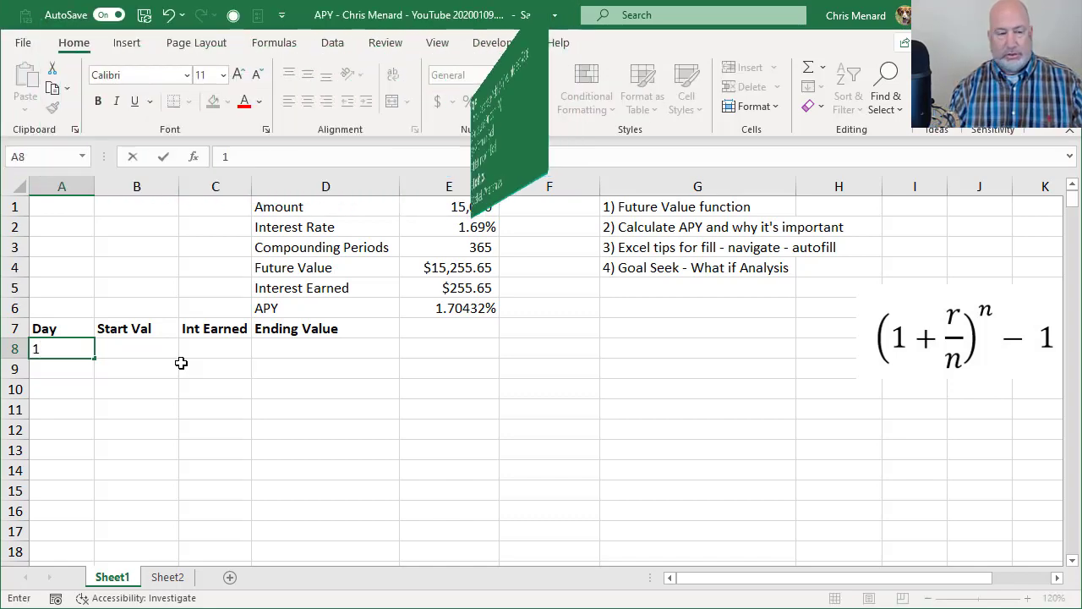
key(ctrl+Return)
key(Up)
key(Down)
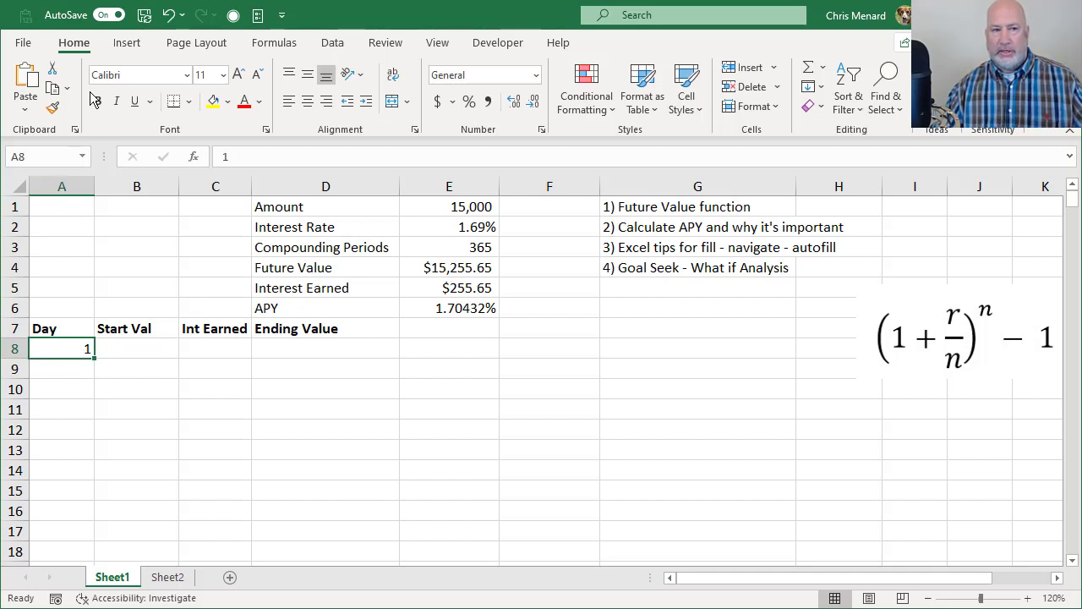
click(819, 92)
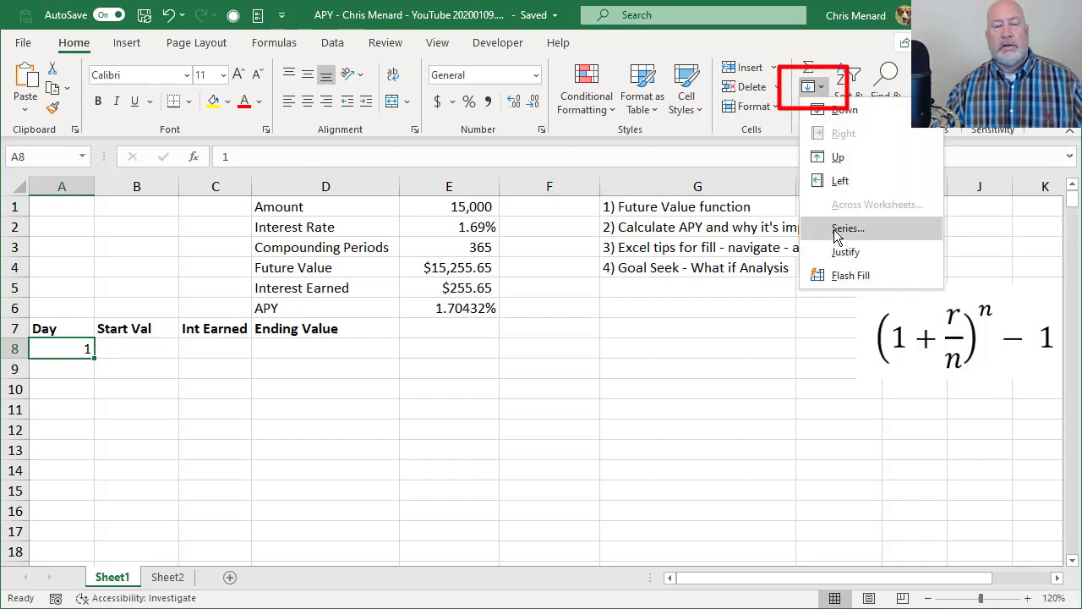
click(837, 237)
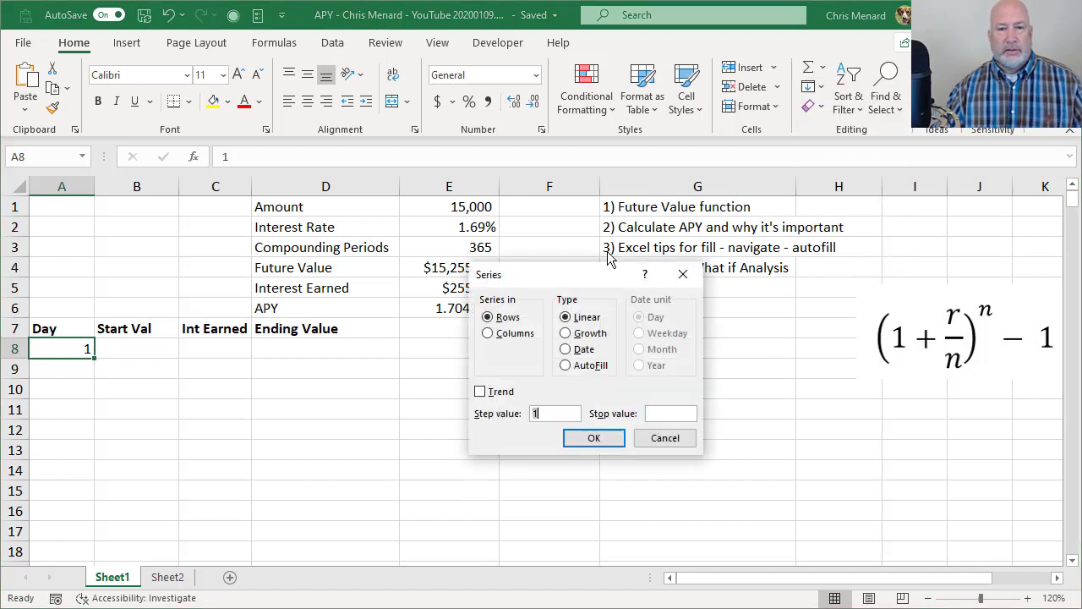
click(508, 335)
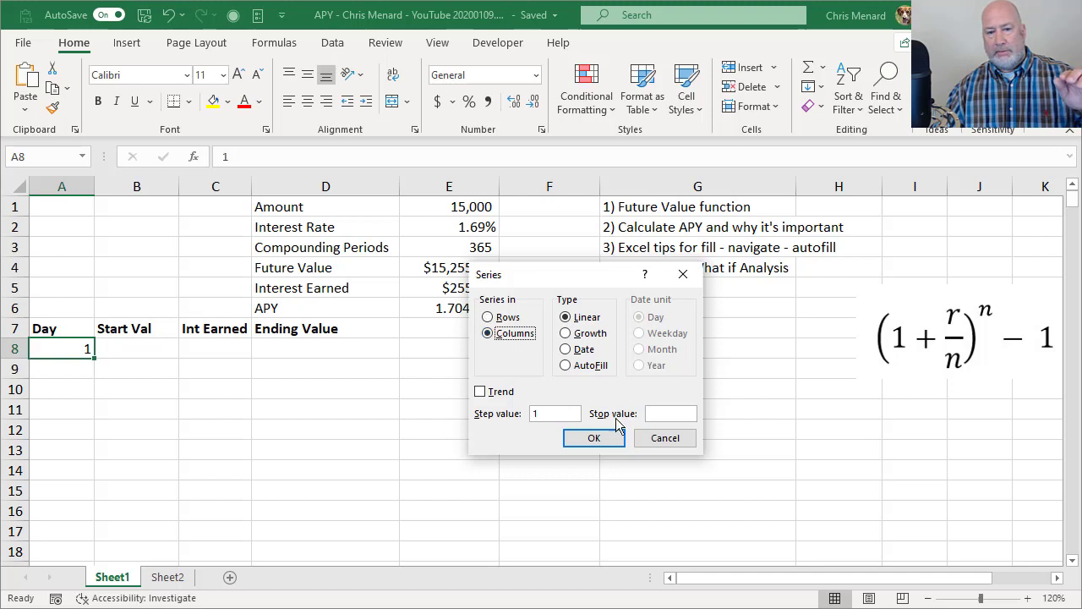
click(671, 415)
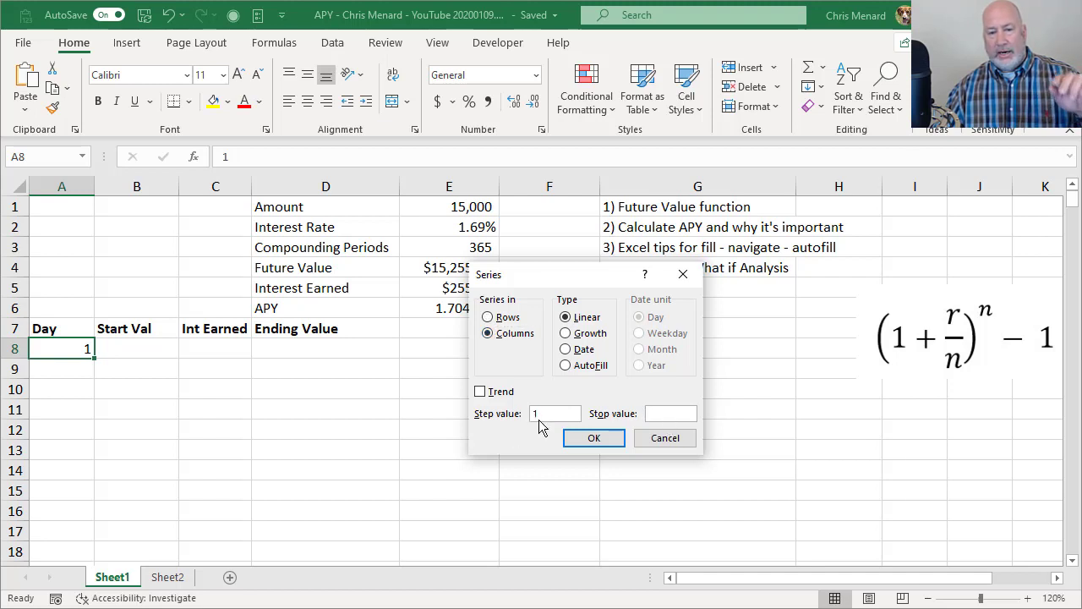
key(Tab)
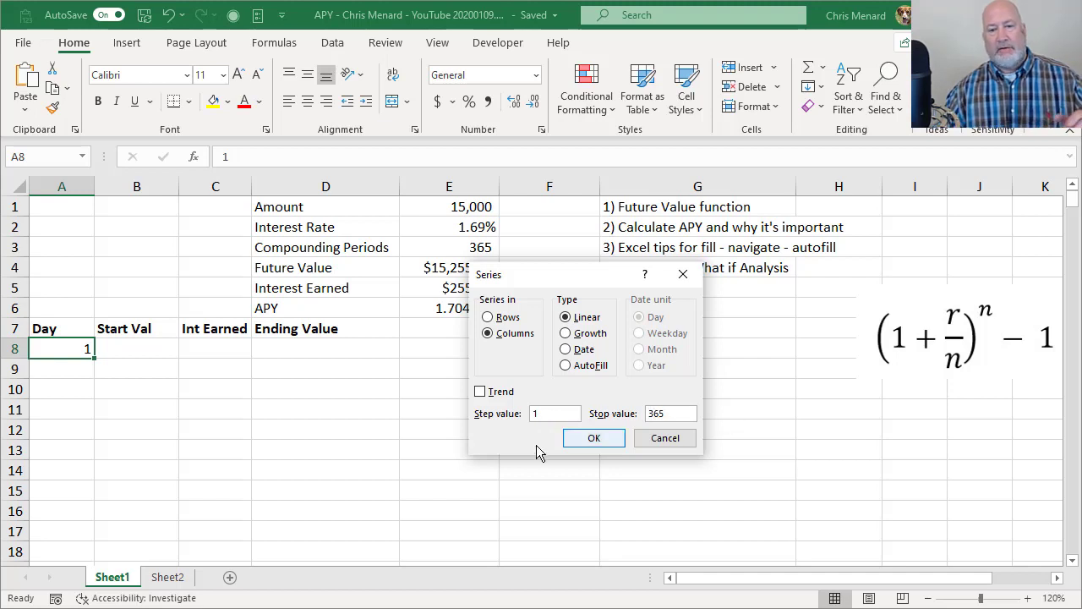
click(590, 438)
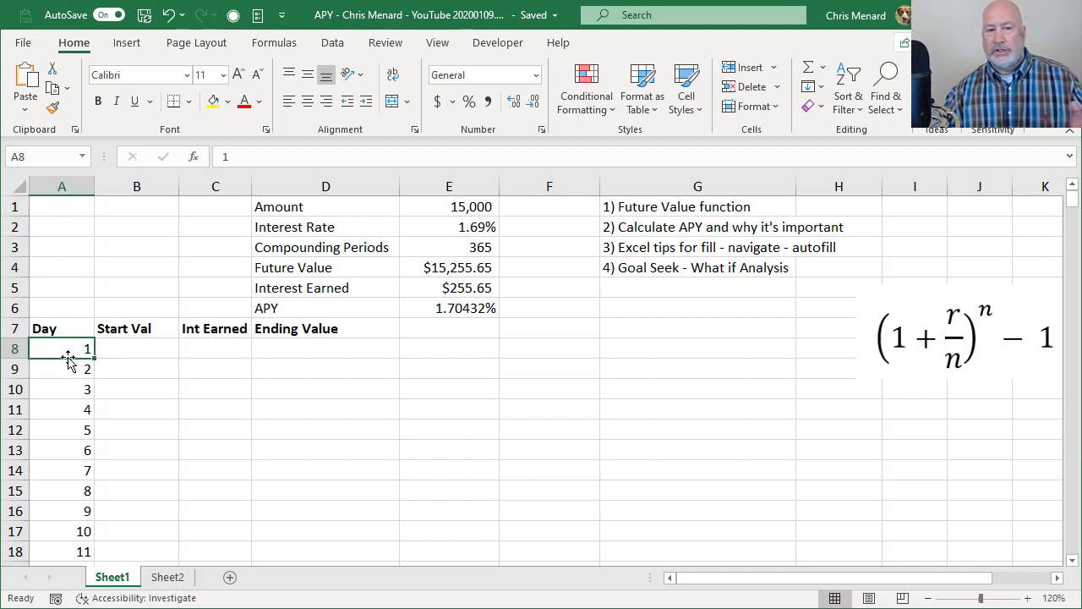
drag(68, 359, 68, 360)
double_click(68, 358)
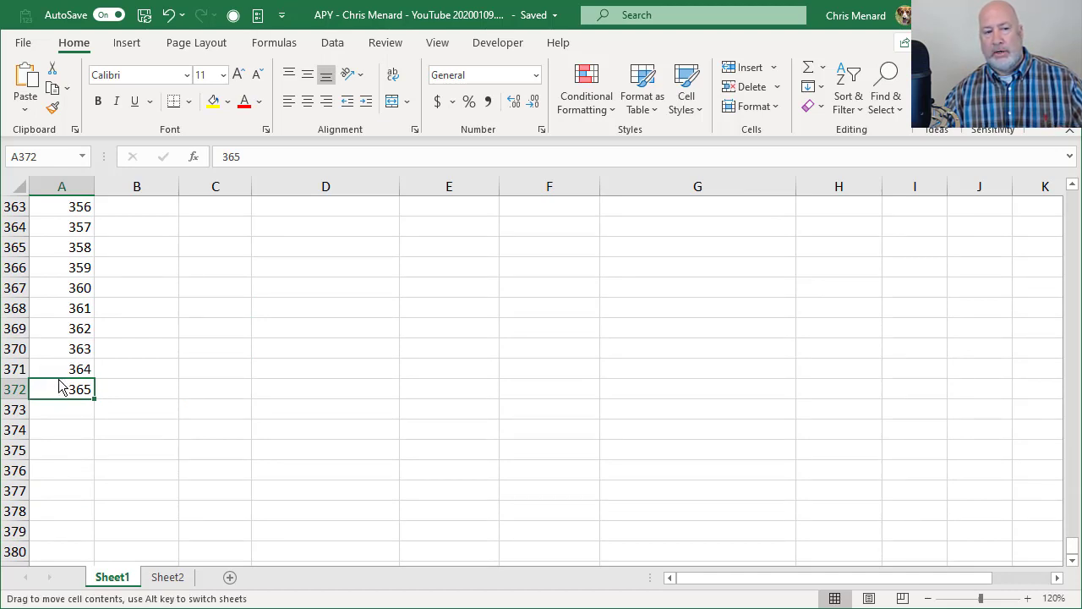
double_click(59, 379)
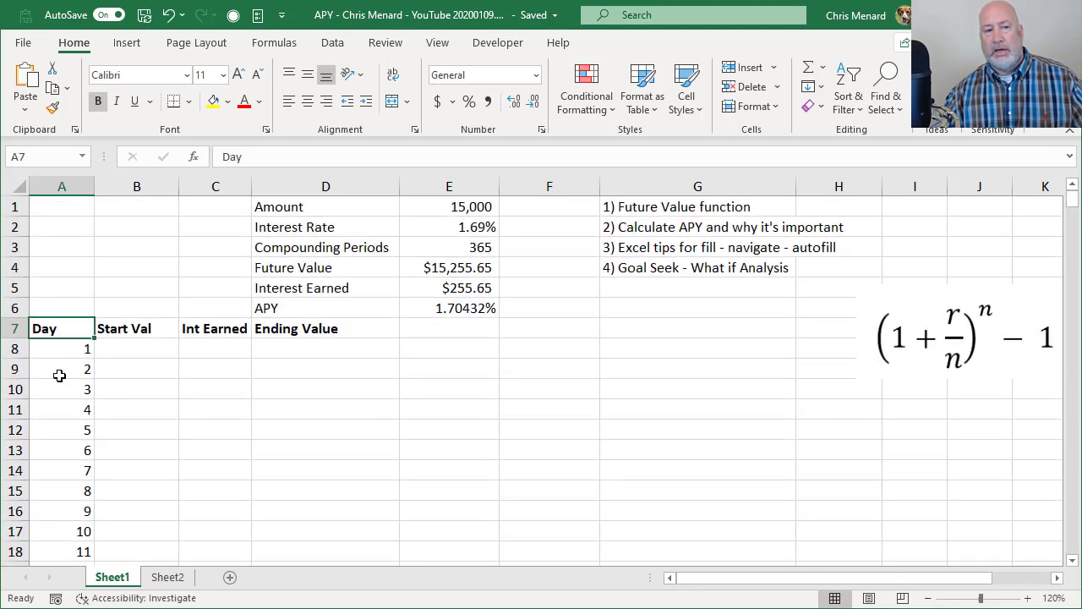
click(118, 345)
Step: Link day 1's Start Val in B8 to the Amount cell with =E1
key(F2)
text(=)
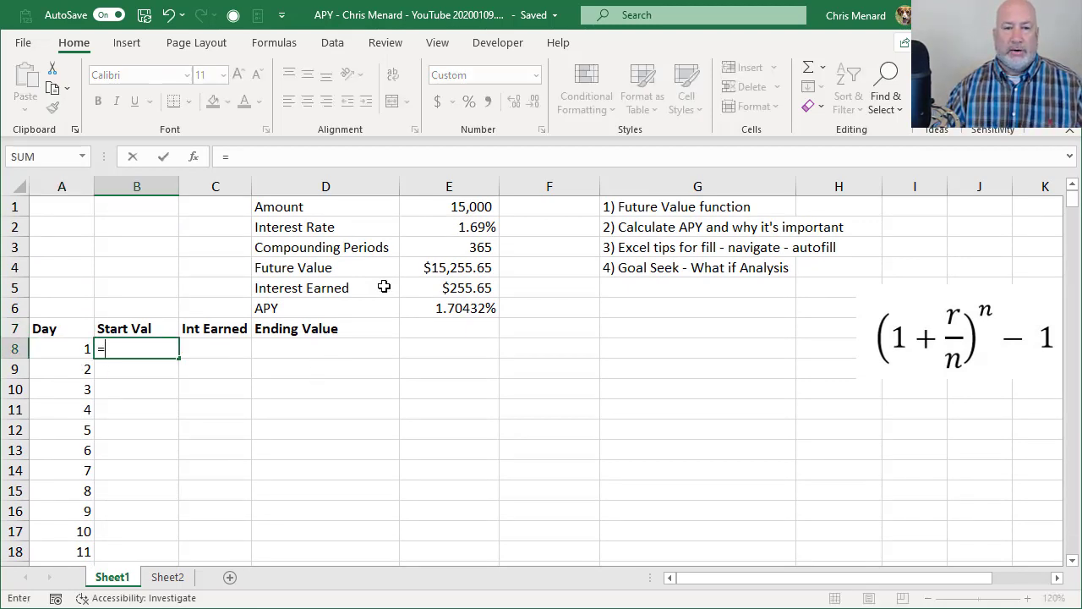
click(453, 206)
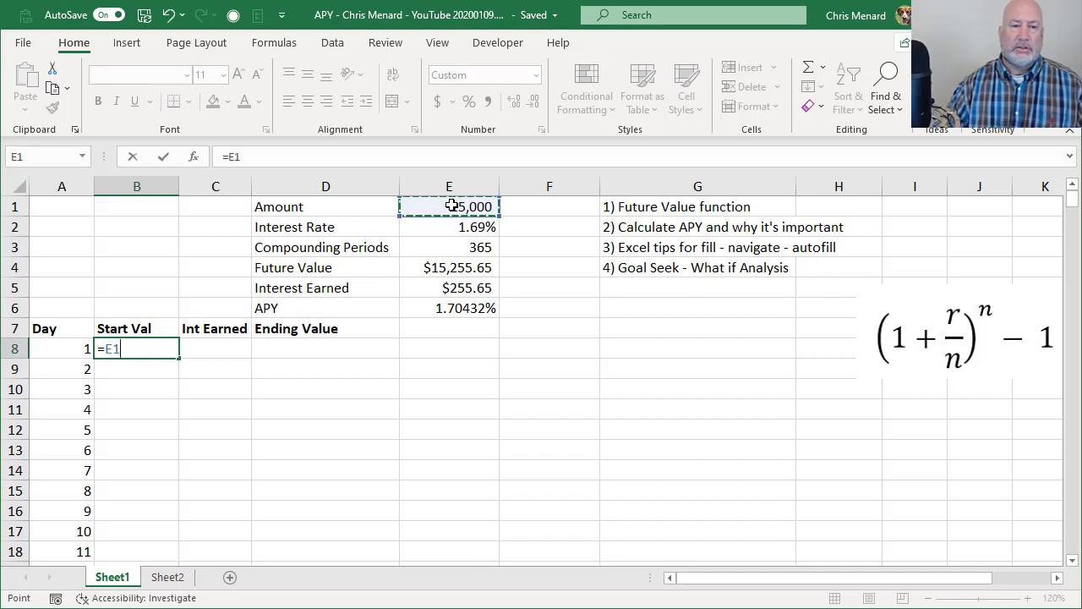
key(Return)
key(Up)
Step: Test the link by changing the Amount to 12,000, then restore it to 15,000
click(453, 206)
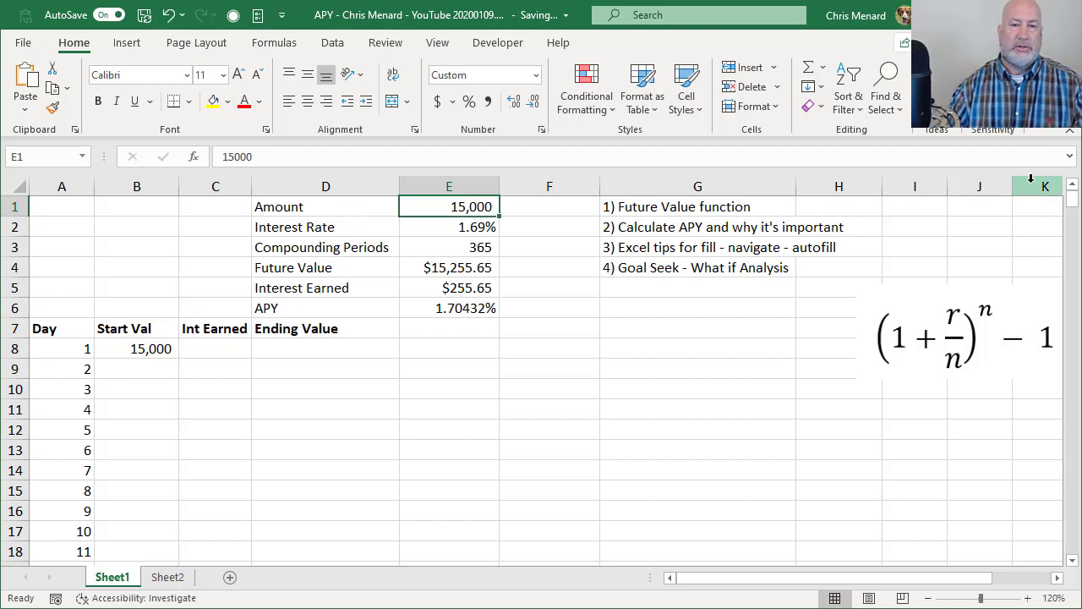
text(12,000)
key(Return)
key(Up)
key(F2)
key(Escape)
text(15,000)
key(Return)
key(Left)
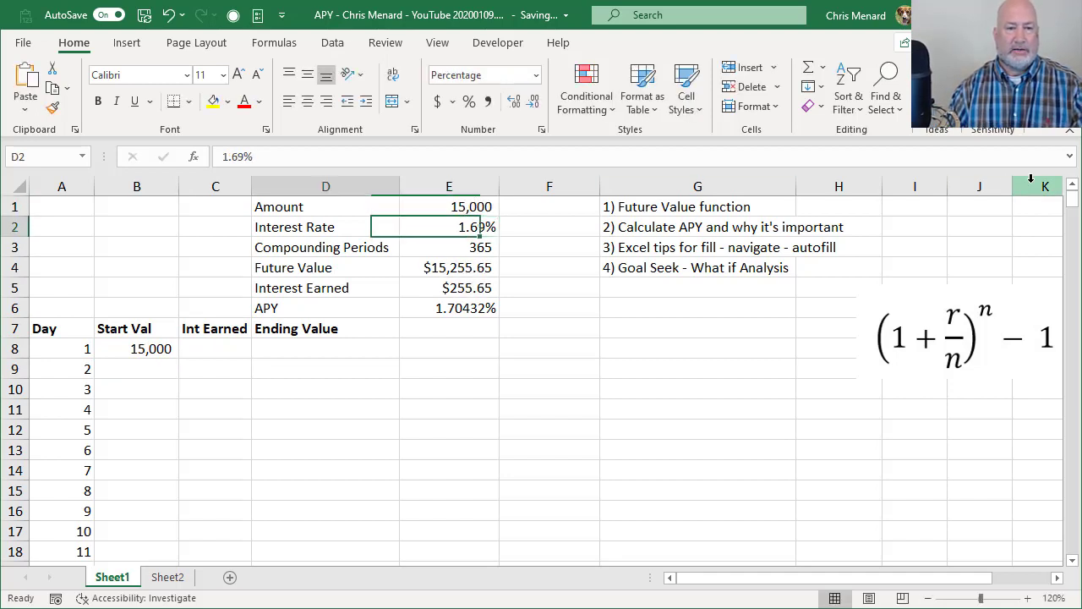
key(Down)
Step: Enter day 1's interest formula =B8*(E2/E3) in C8
click(248, 342)
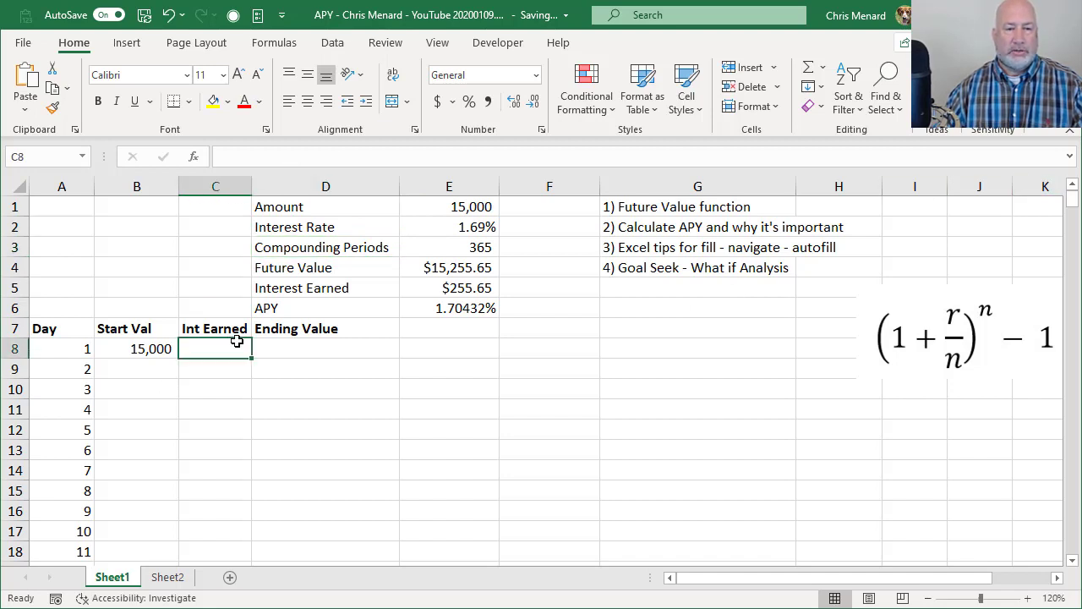
text(=)
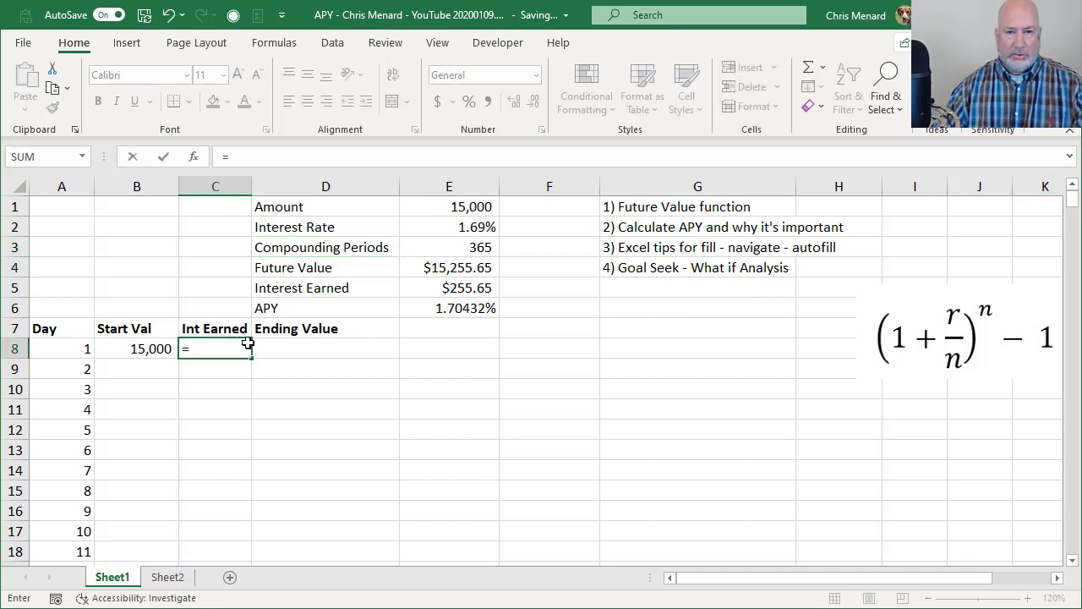
click(157, 349)
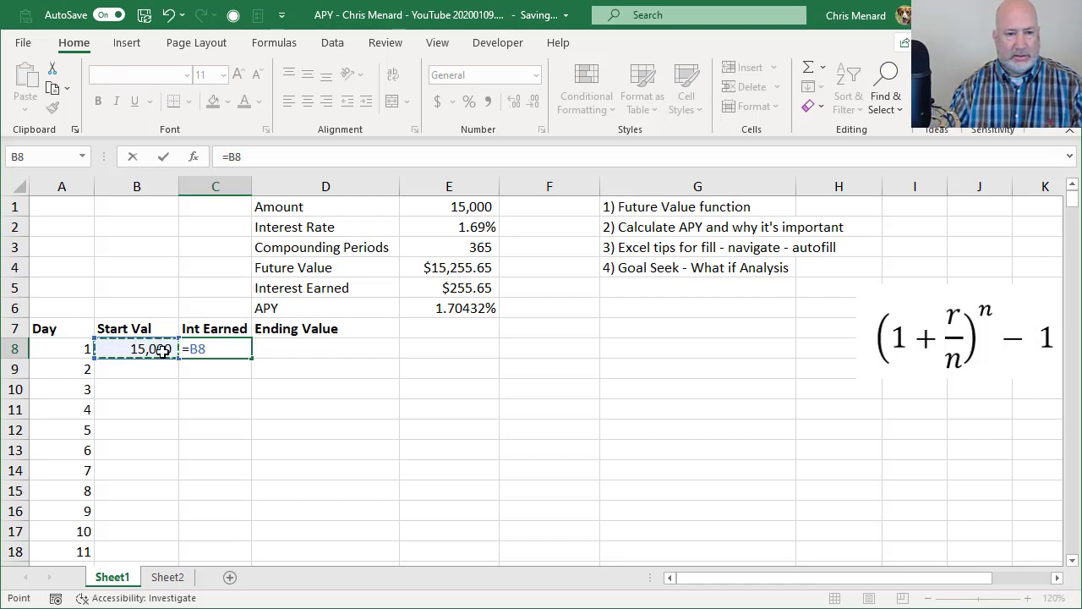
text(*()
click(455, 231)
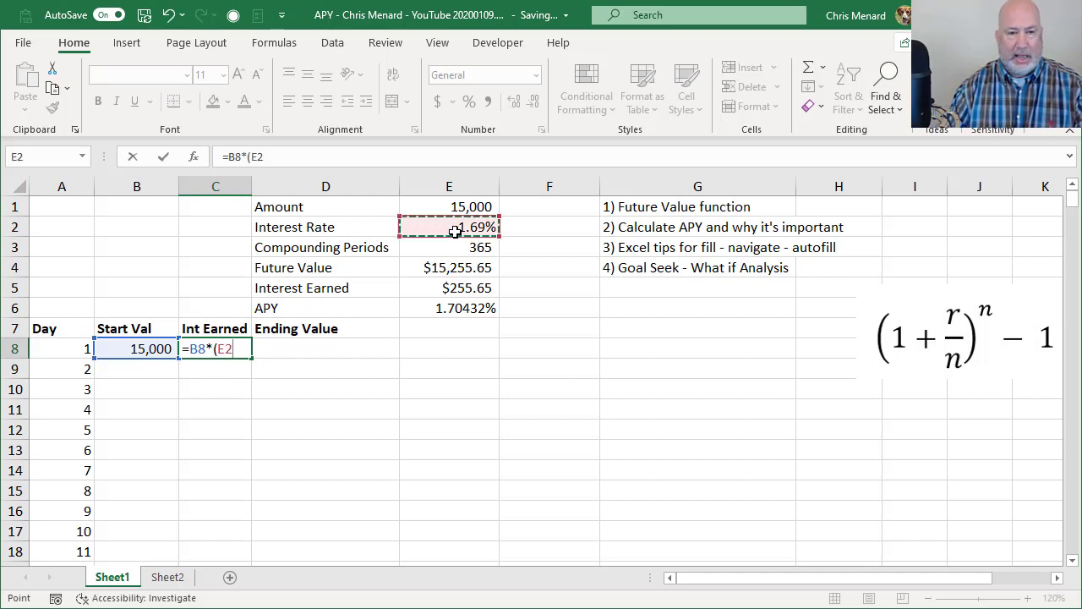
text(/)
click(458, 248)
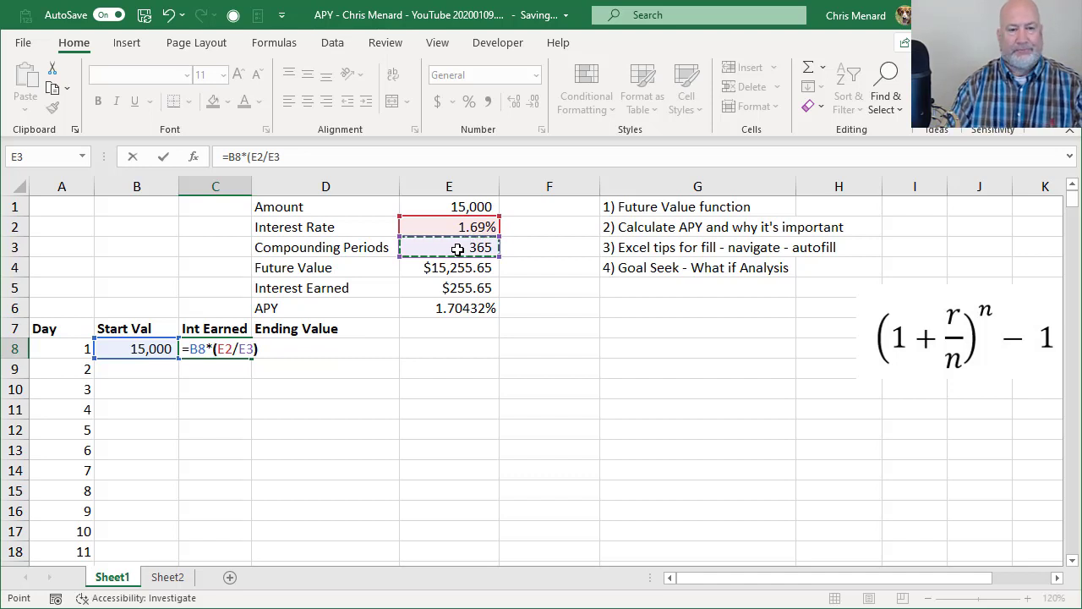
text())
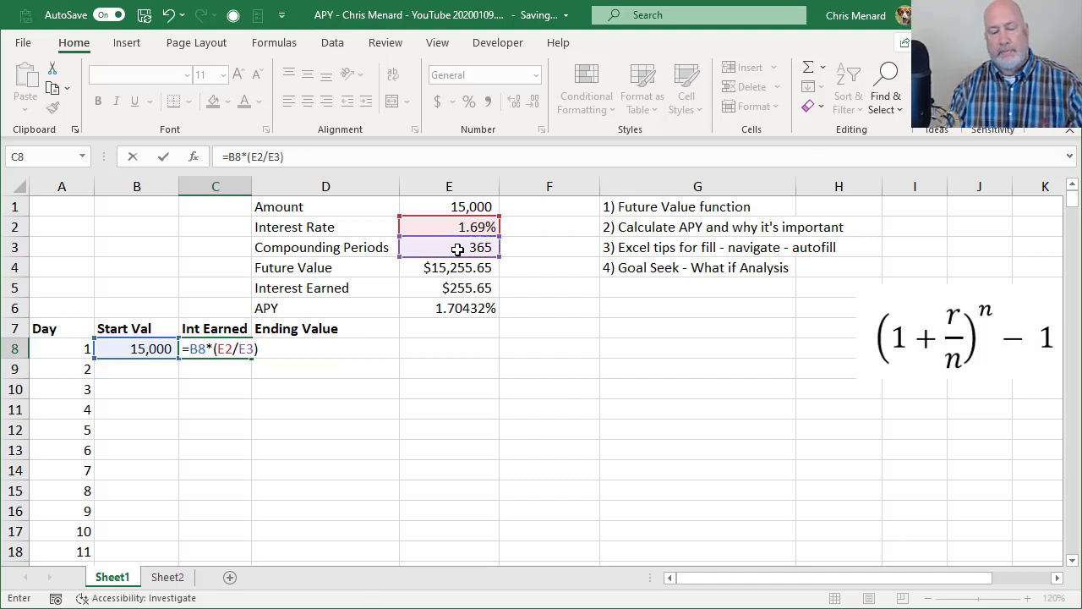
key(ctrl+Return)
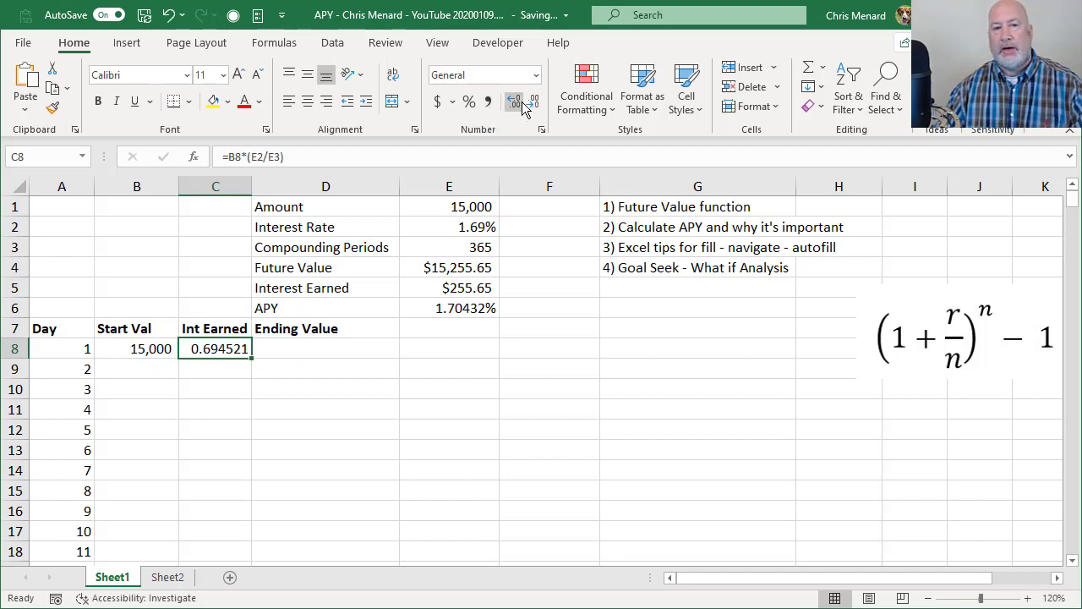
Step: Show the interest as 0.694521 in Comma Style and make E2 and E3 absolute references
click(488, 102)
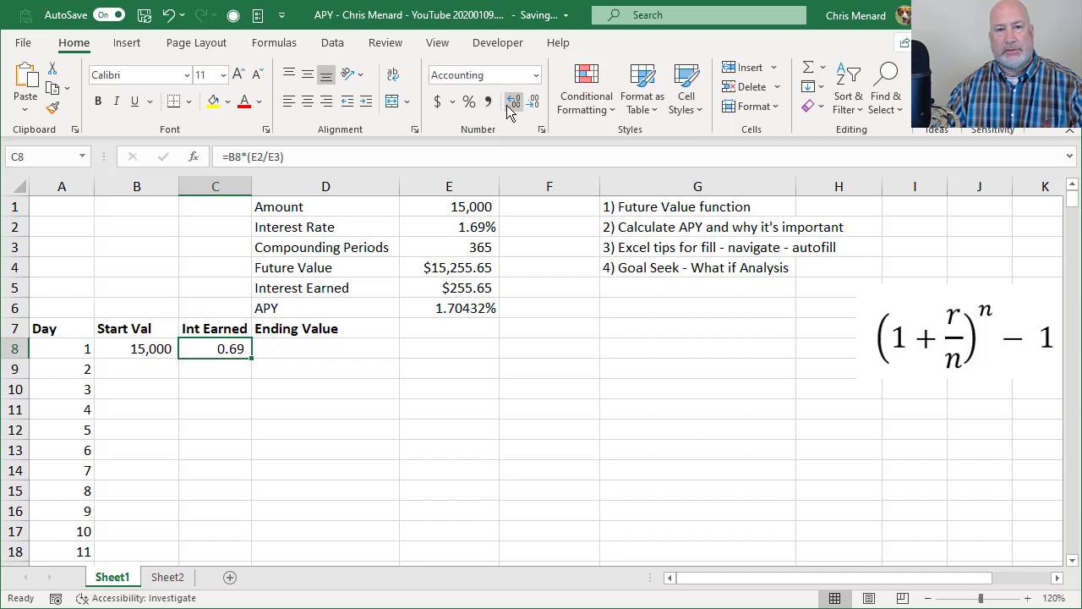
click(515, 103)
click(517, 104)
click(517, 104)
click(518, 104)
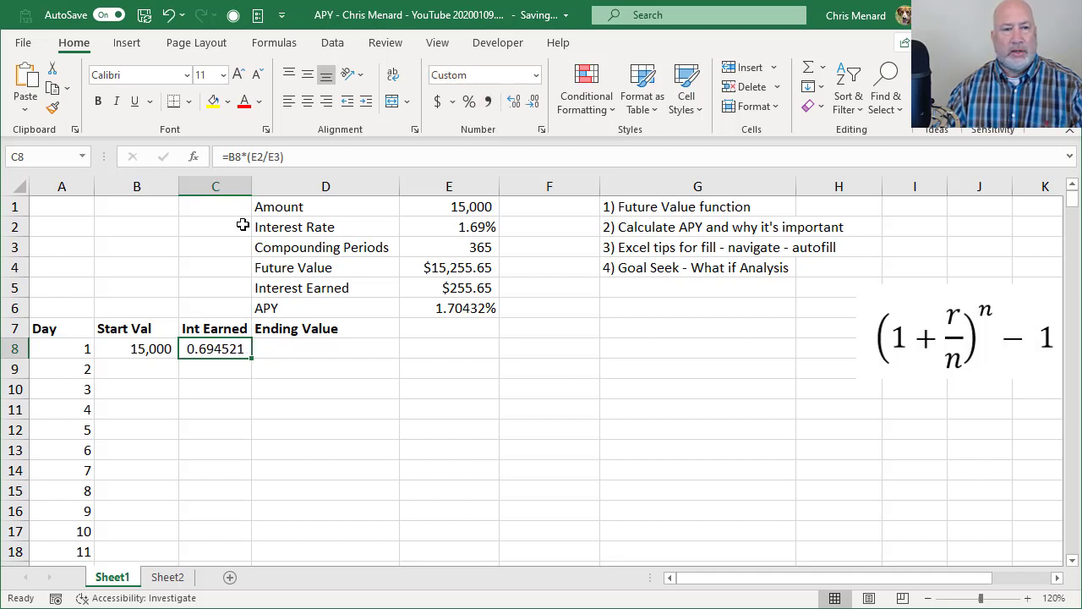
click(259, 158)
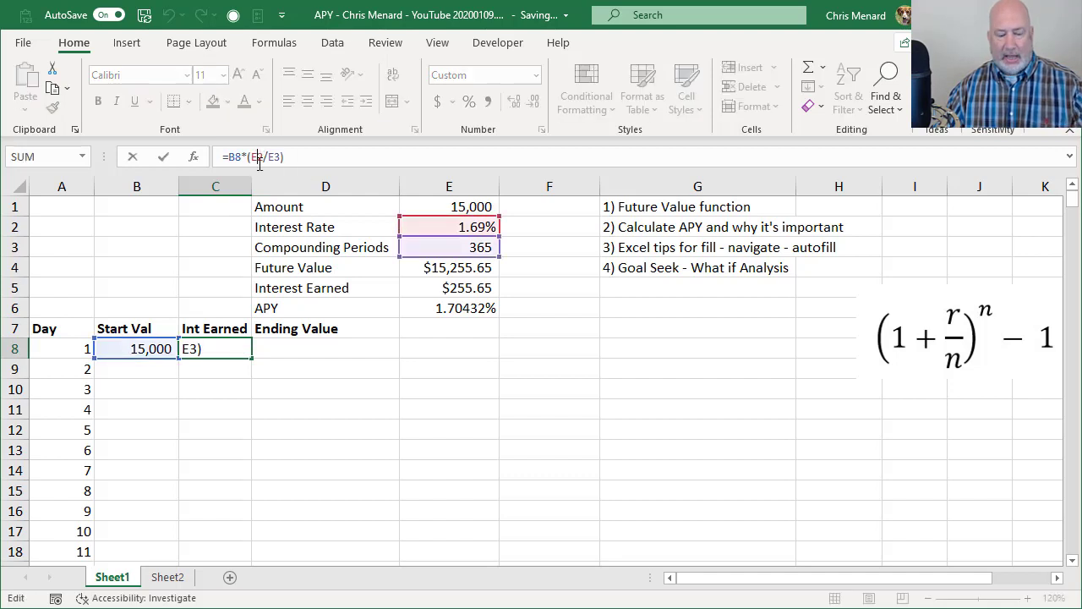
key(F4)
click(290, 157)
key(F4)
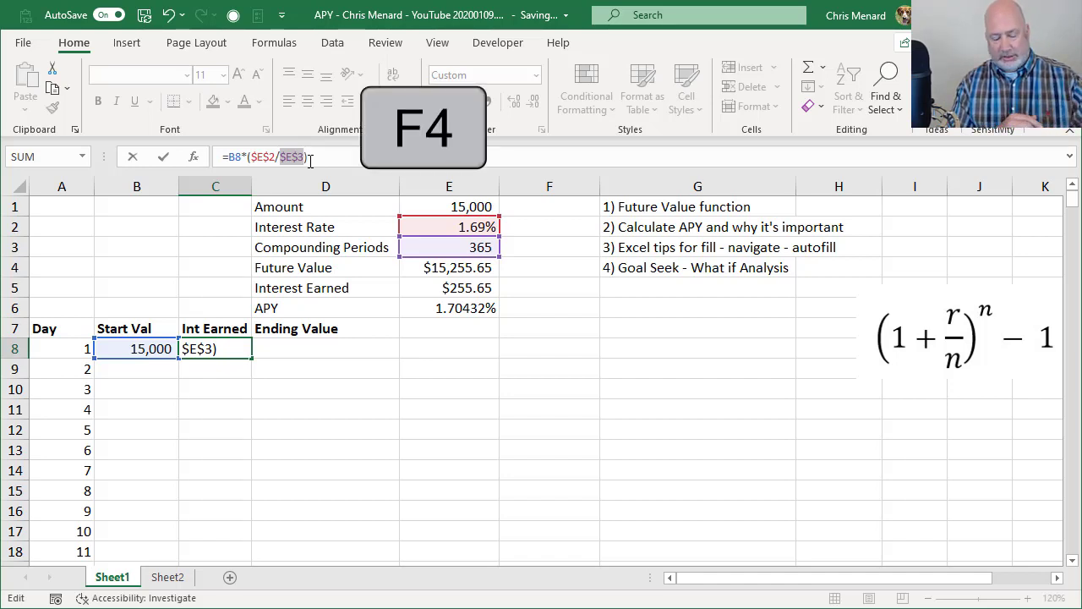
key(ctrl+Return)
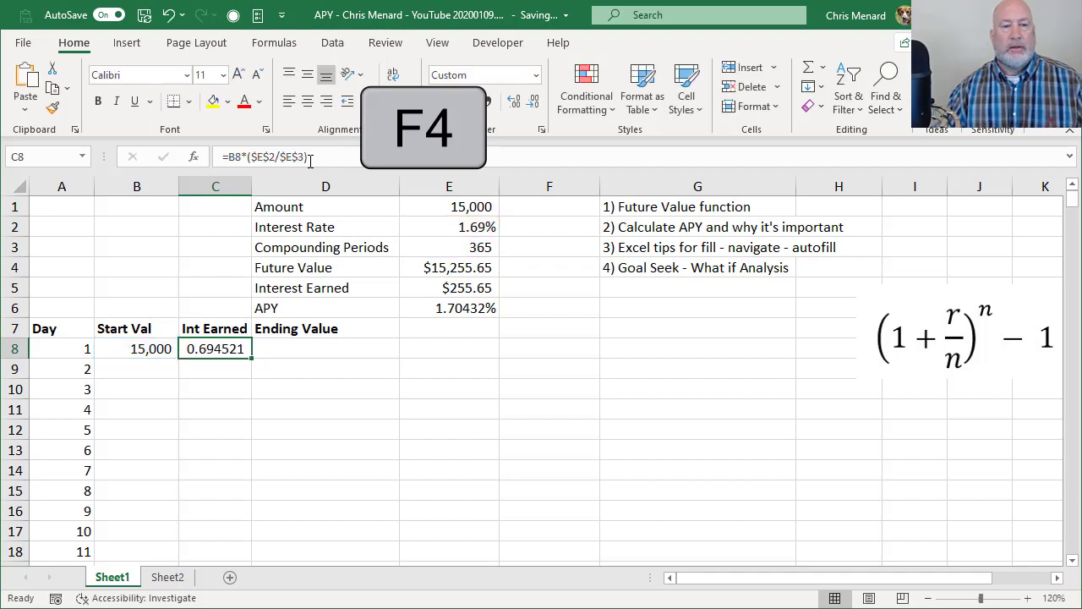
Step: Enter =B8+C8 in D8 so day 1 ends at 15,000.69
click(310, 344)
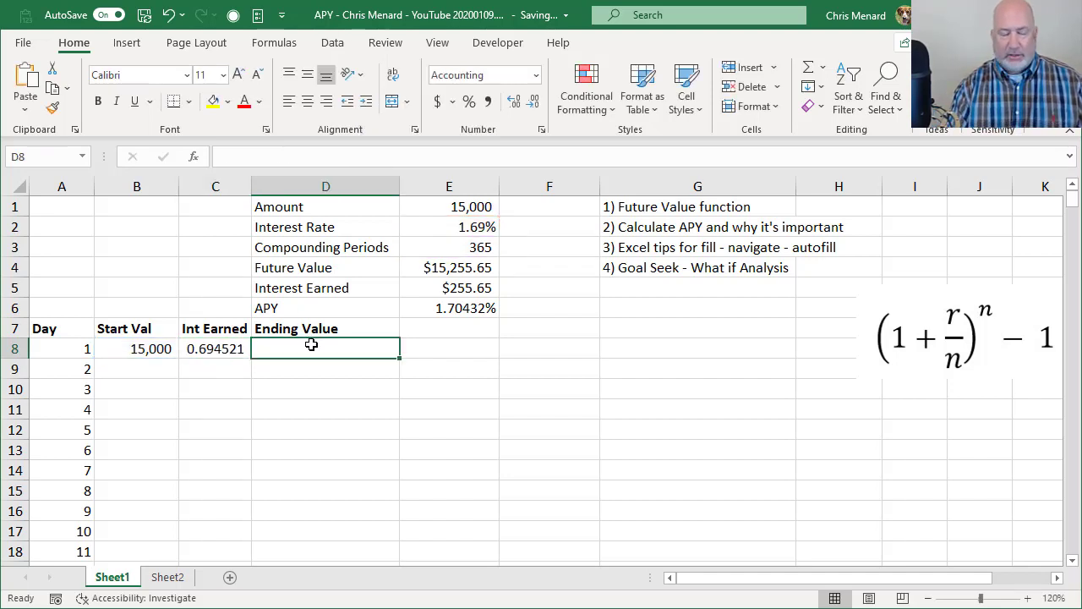
text(=)
key(Left)
key(Left)
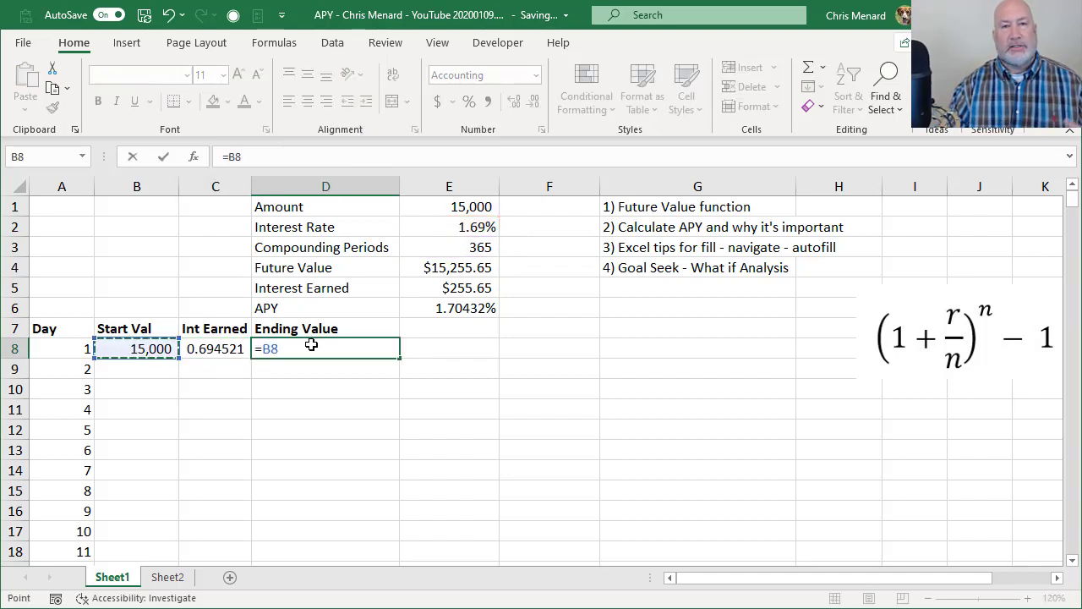
text(+)
key(Left)
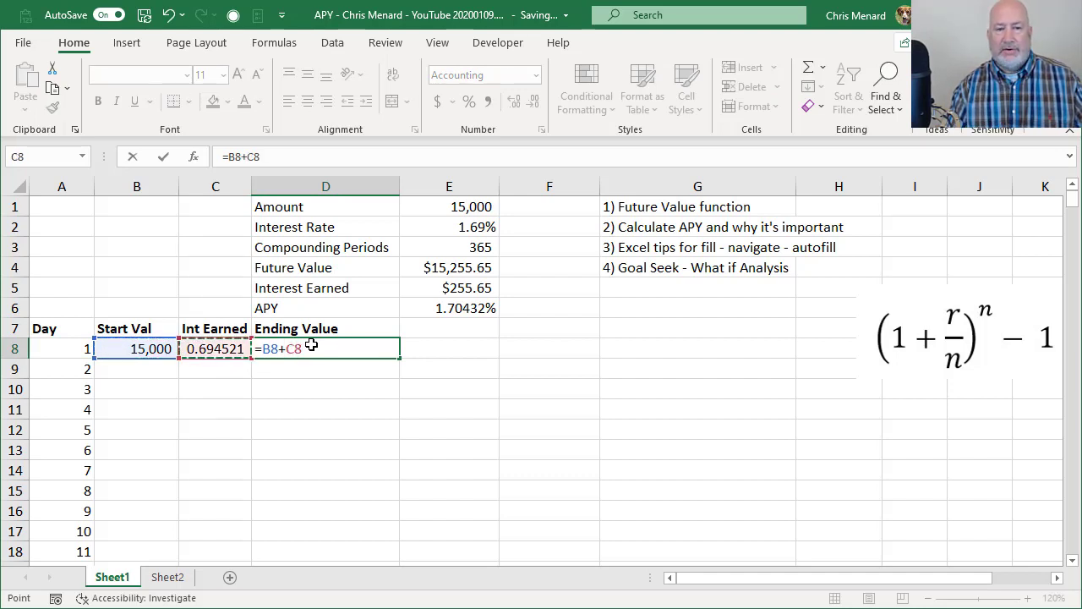
key(Return)
key(Up)
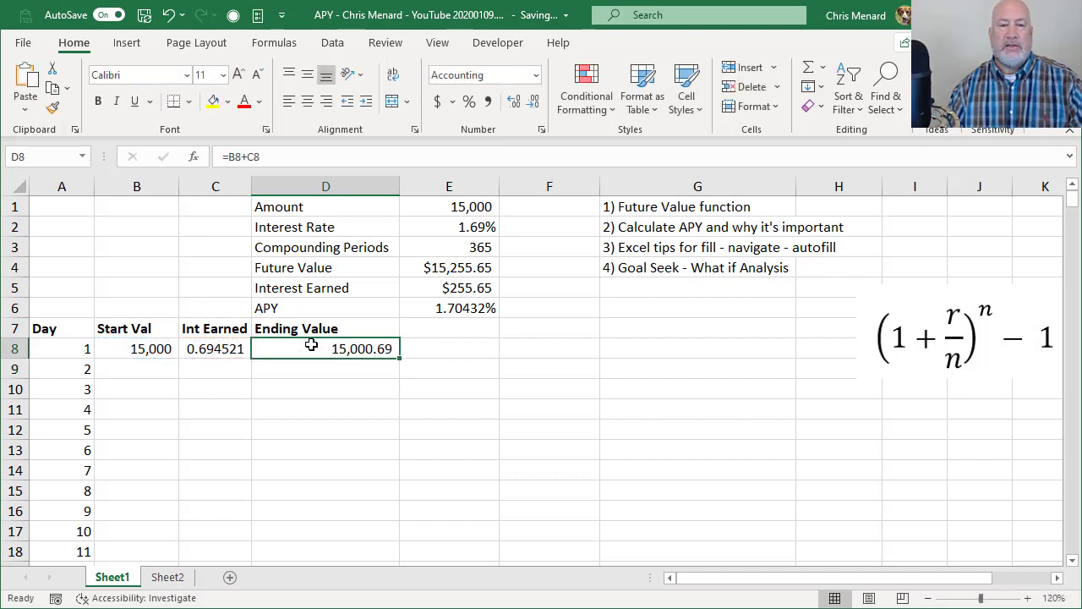
Step: Make day 2's Start Val in B9 equal day 1's ending value with =D8
key(Left)
key(Left)
key(Down)
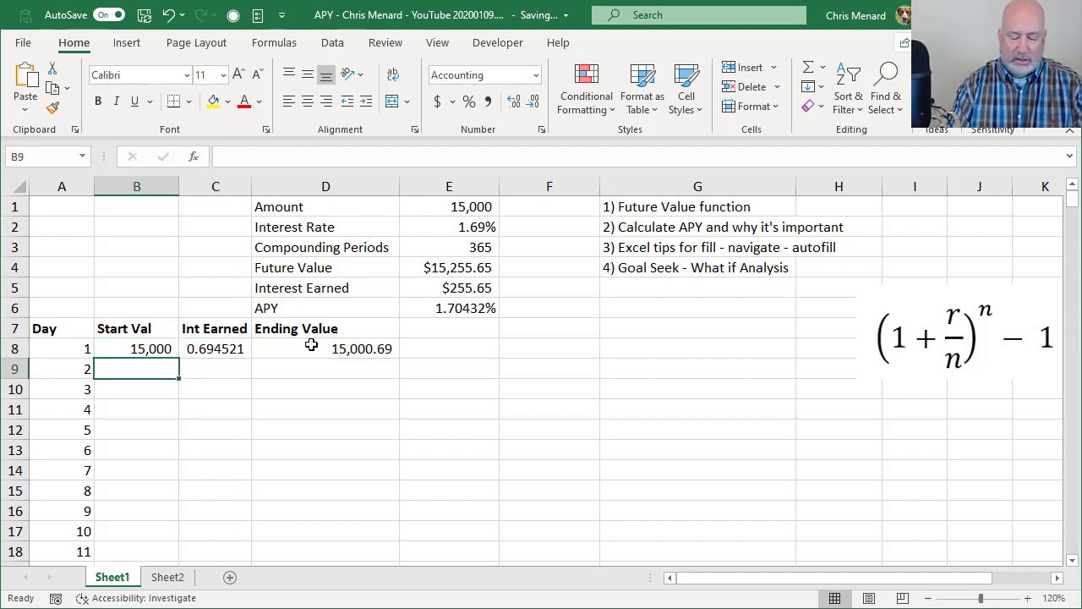
text(=)
click(312, 346)
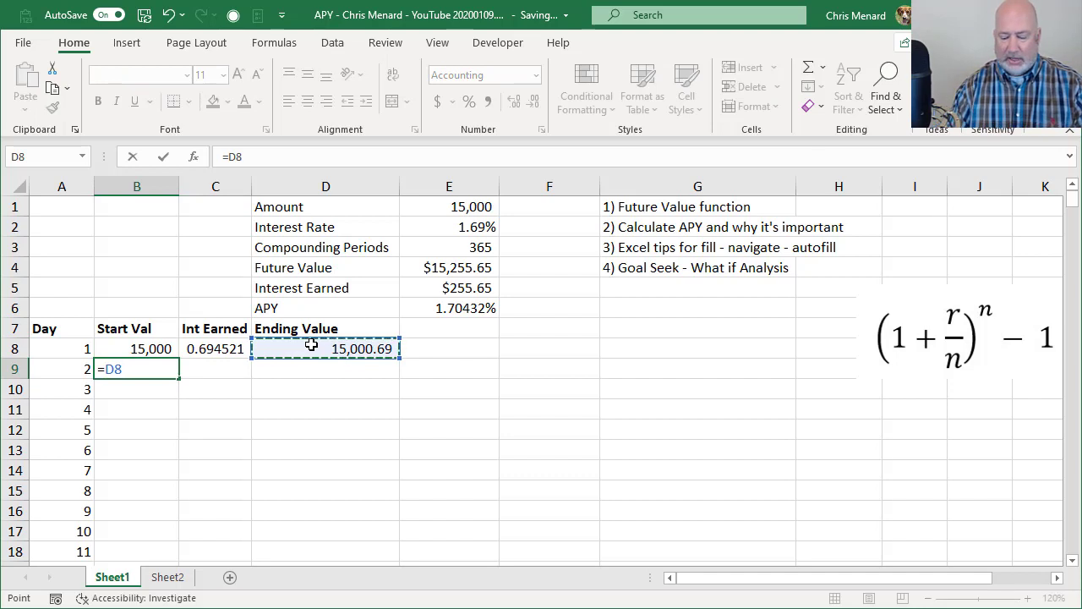
key(ctrl+Return)
Step: Copy the C8 and D8 formulas down to row 9, so day 2 ends at 15,001.39
click(243, 345)
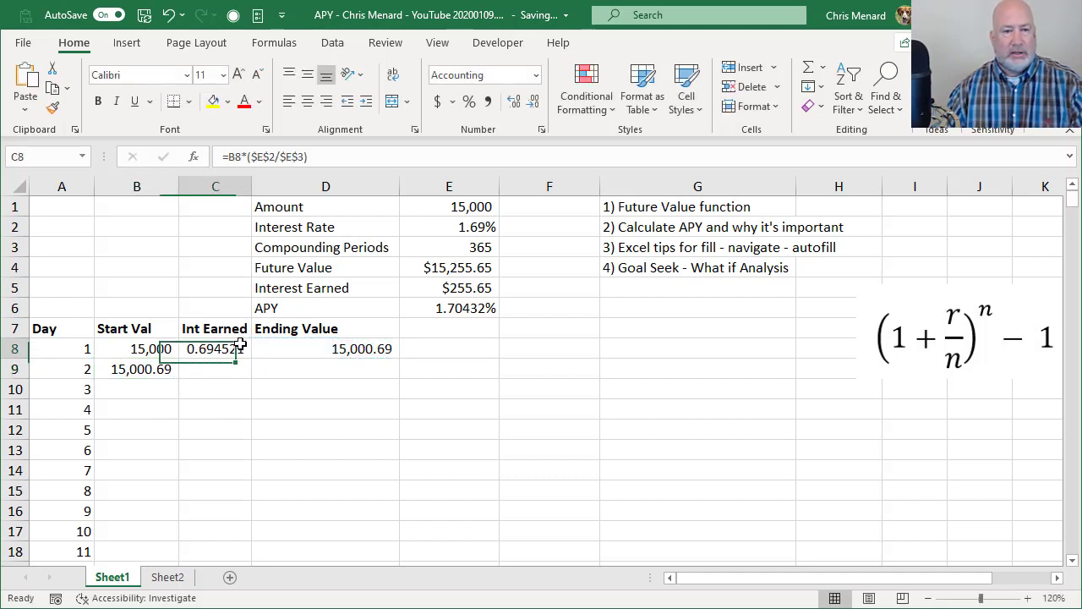
drag(253, 368, 257, 378)
click(364, 355)
drag(398, 359, 404, 382)
click(375, 371)
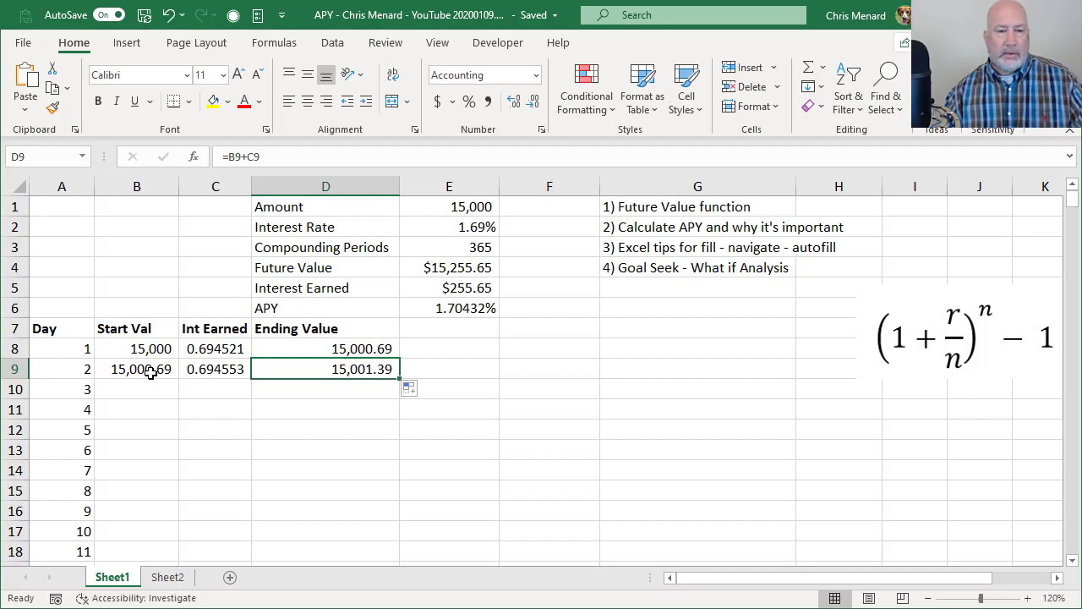
Step: Fill day 2's B9:D9 formulas down through day 365, ending at 15,255.65
click(176, 364)
drag(180, 364, 346, 364)
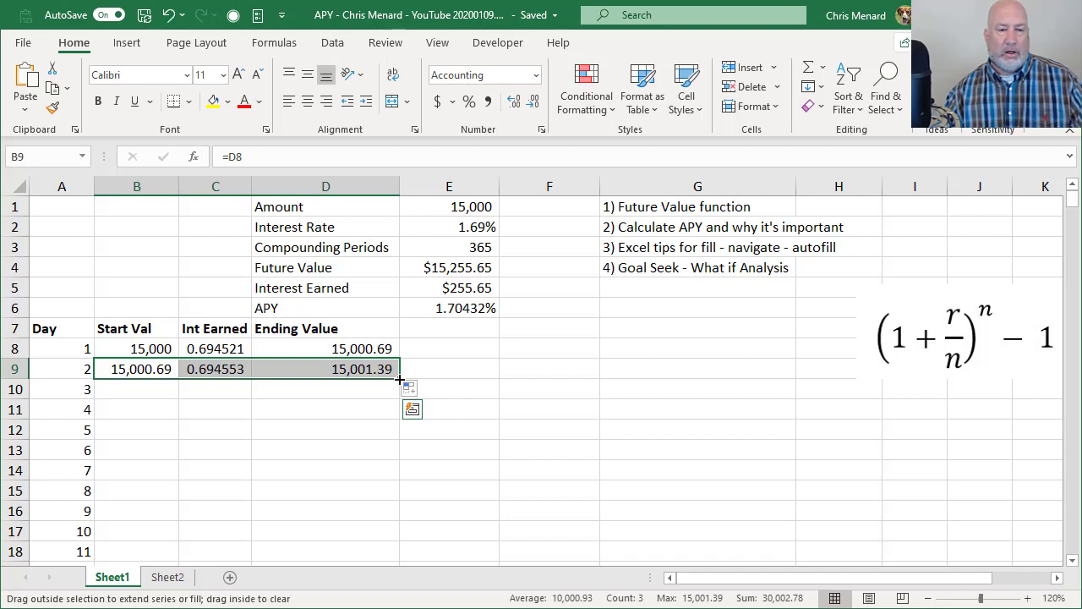
double_click(400, 380)
click(335, 395)
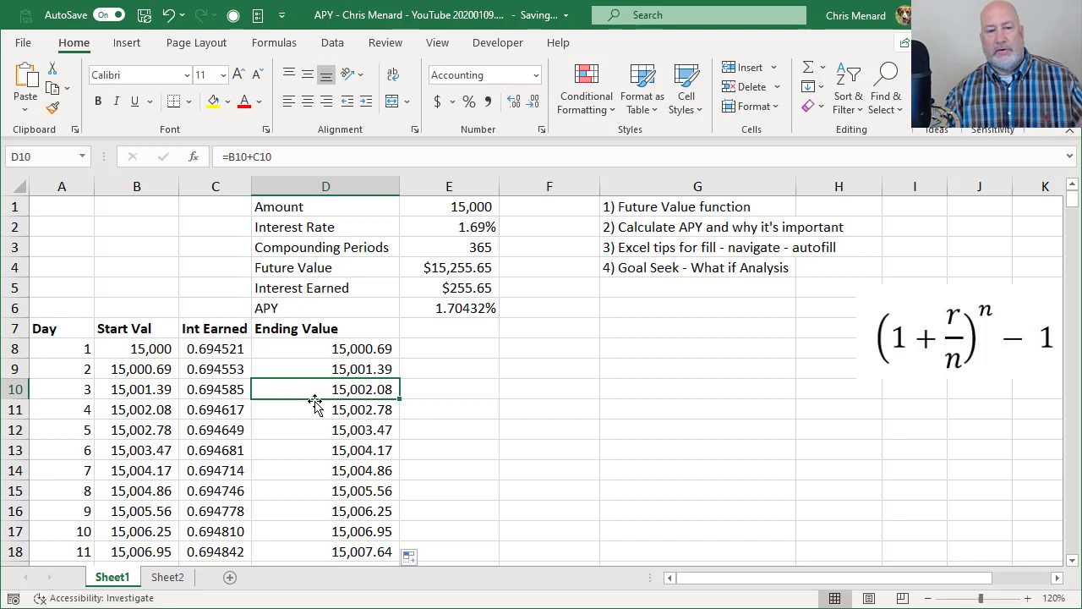
double_click(314, 399)
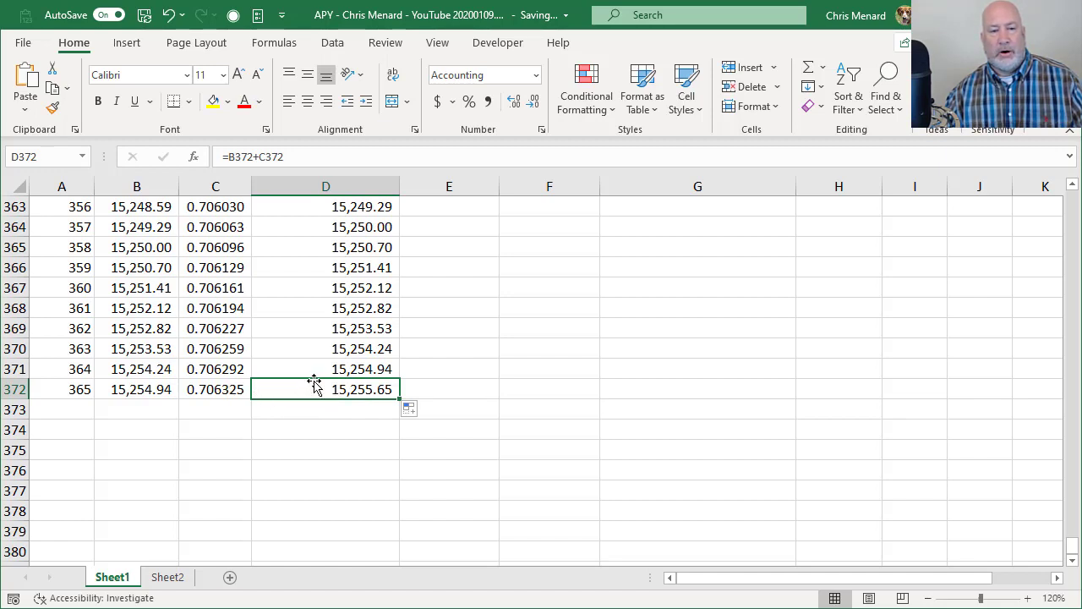
Step: AutoSum the Int Earned column in C374 to 255.65, widen column C and apply Comma Style
click(229, 426)
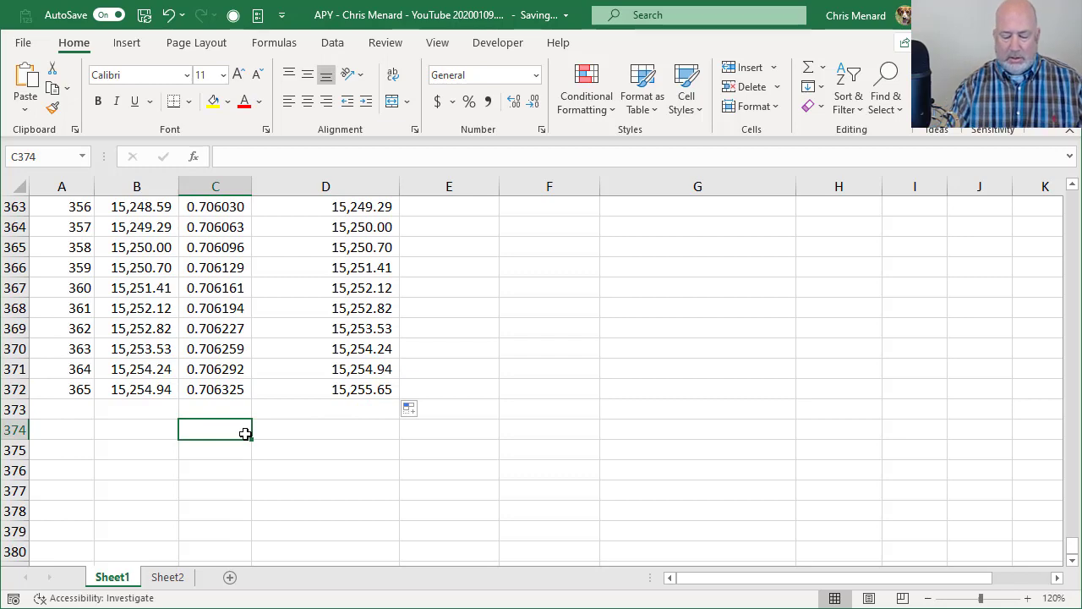
key(alt+equal)
key(Return)
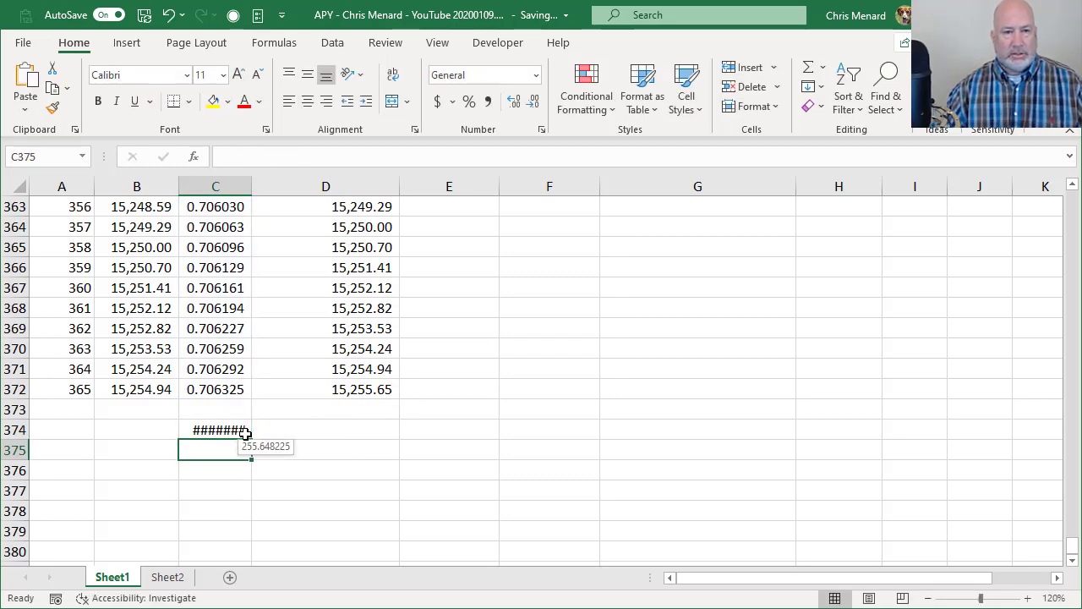
drag(251, 187, 283, 194)
click(240, 431)
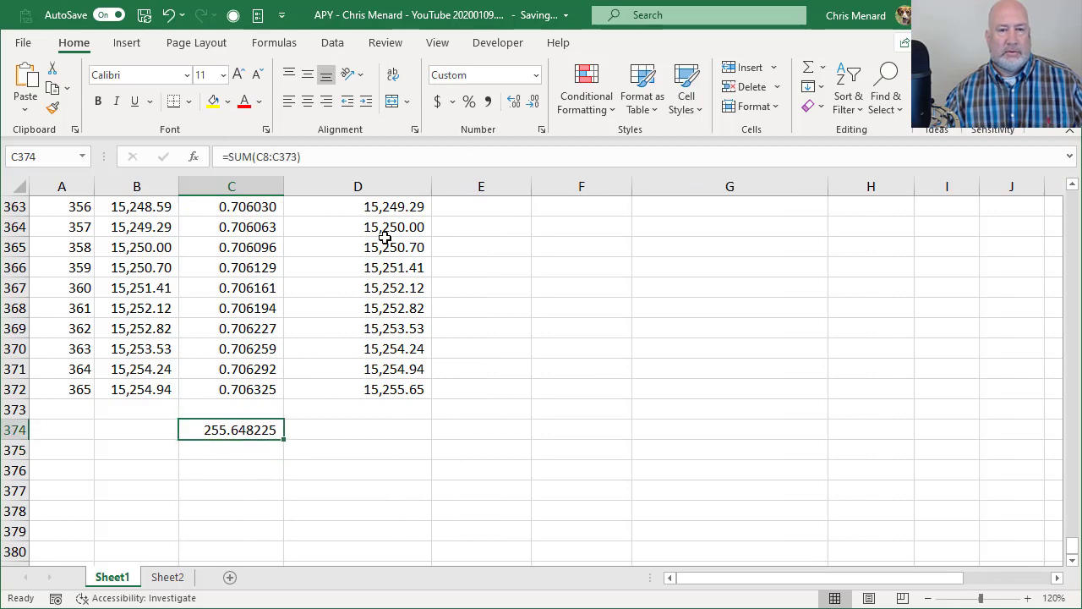
click(488, 100)
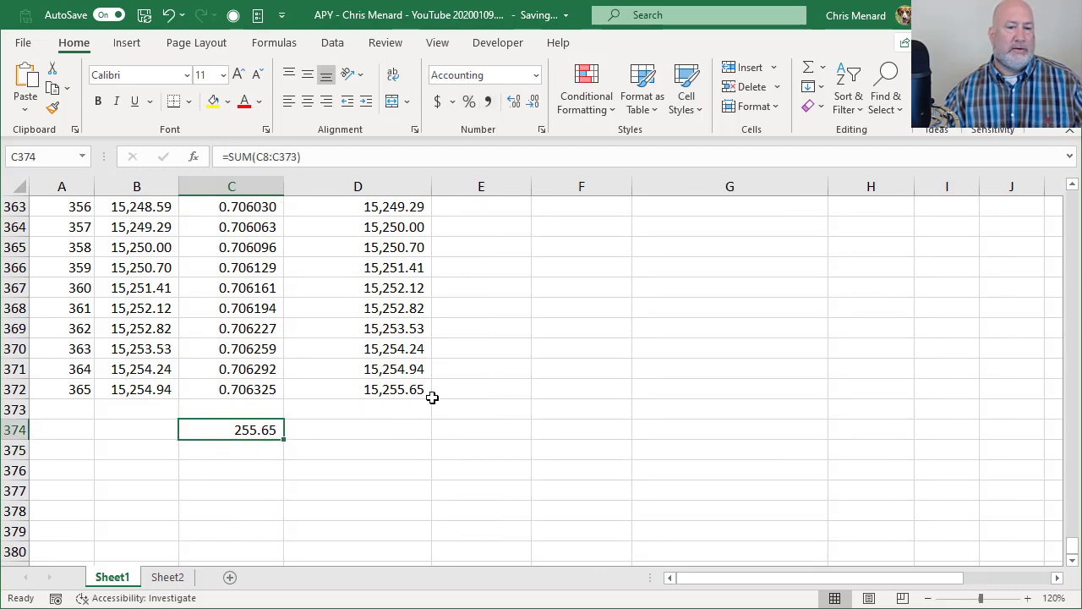
scroll(489, 419, up, 20)
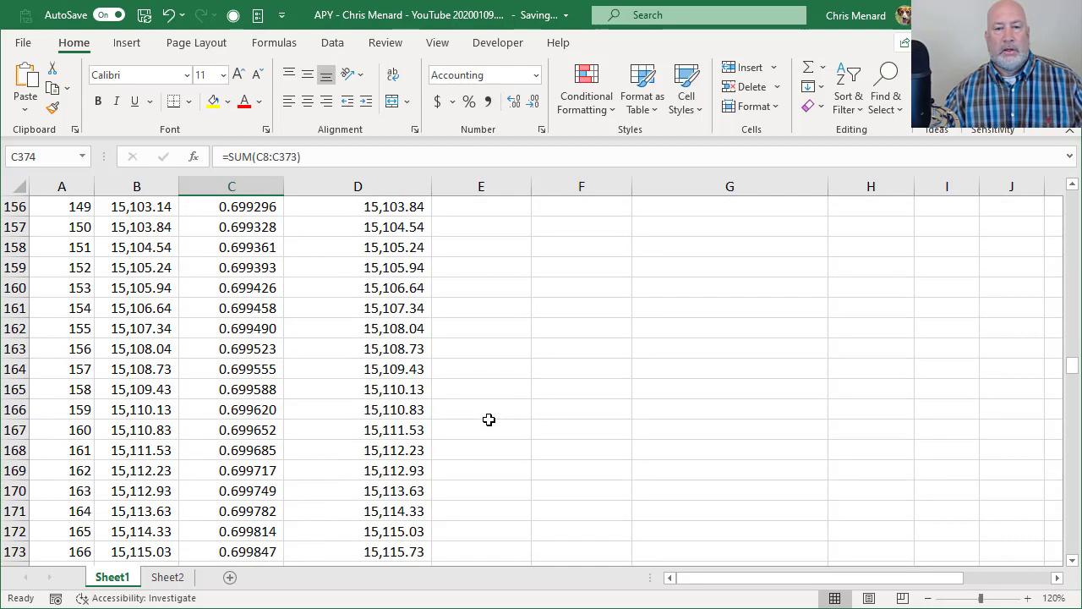
scroll(489, 420, up, 20)
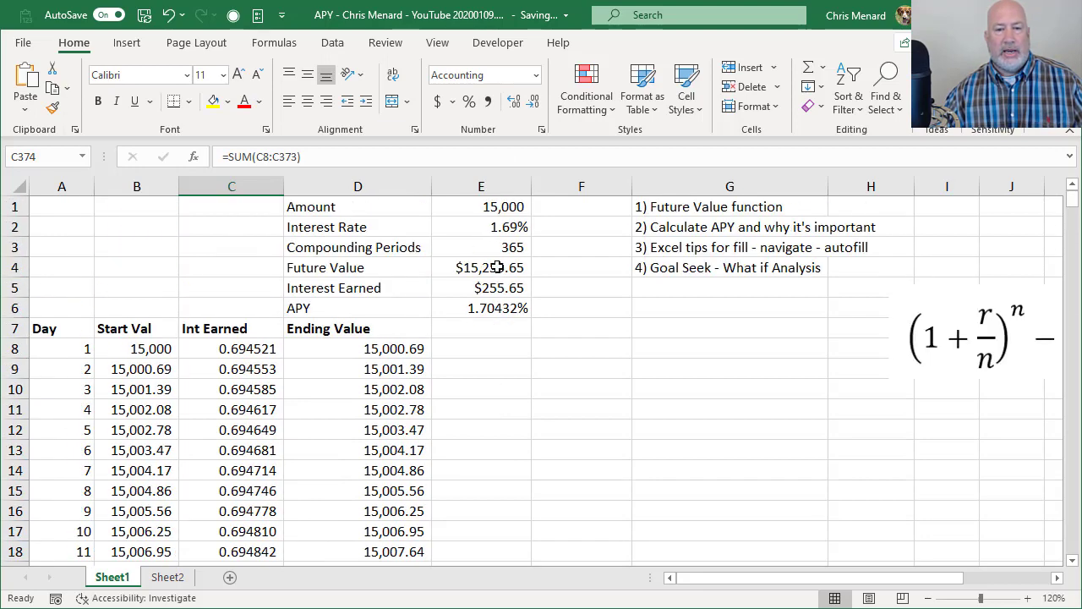
click(499, 268)
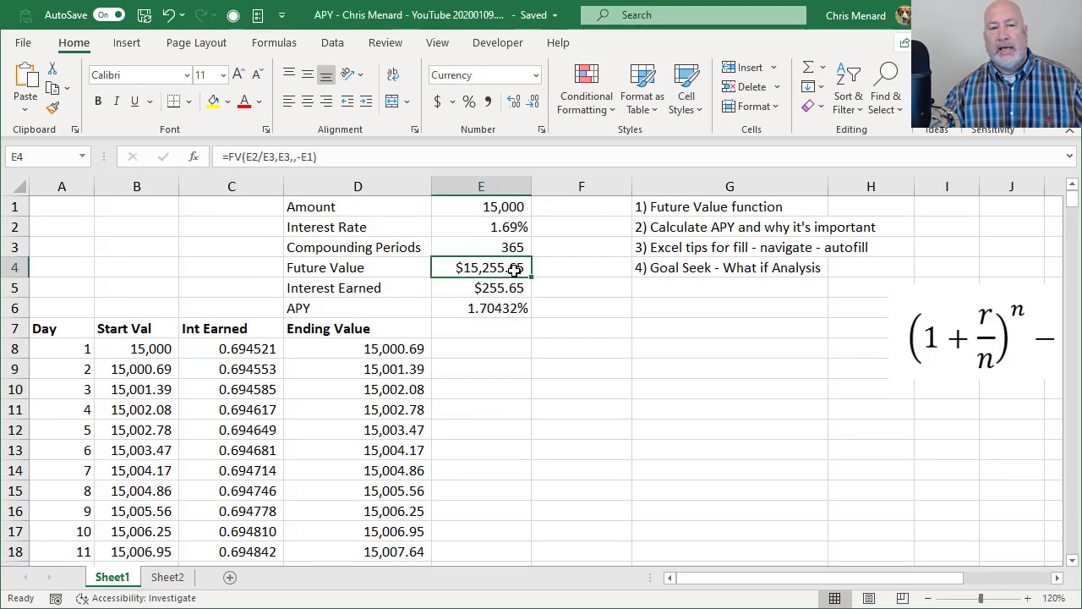
double_click(517, 267)
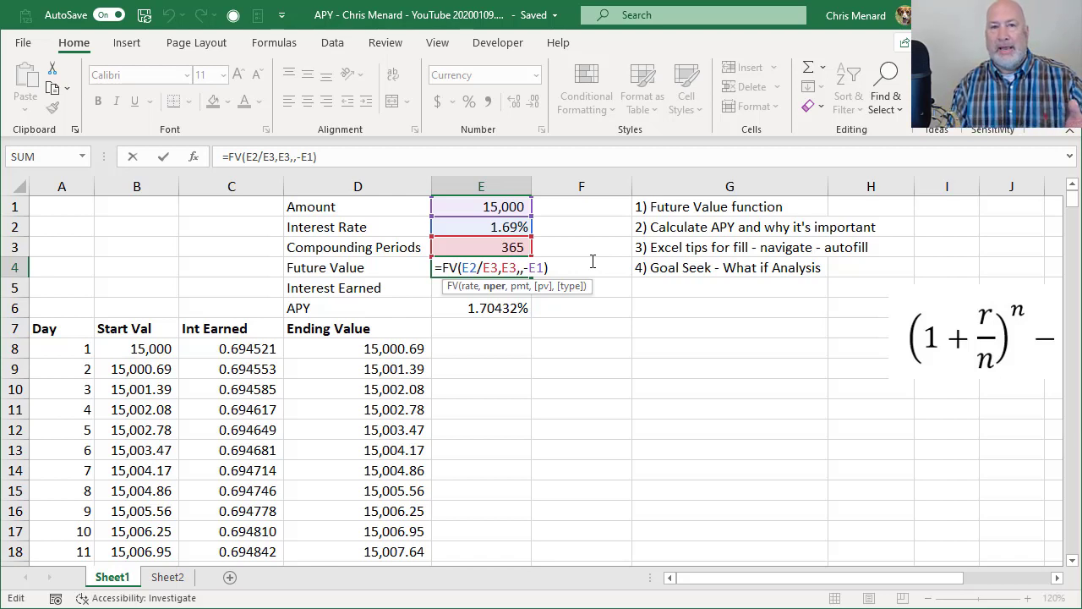
key(ctrl+Return)
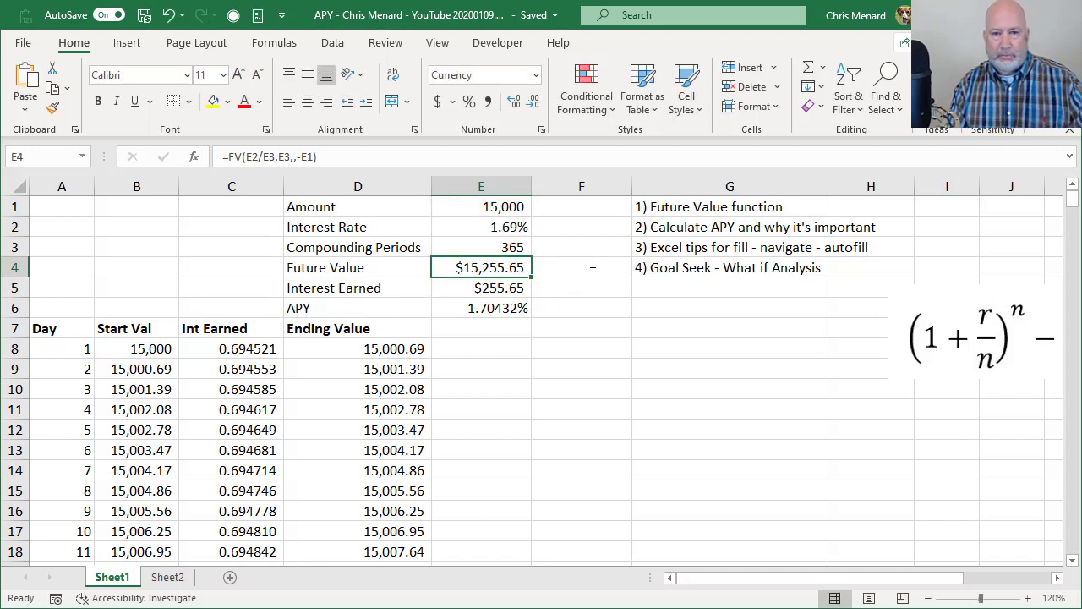
key(Down)
key(Down)
key(Down)
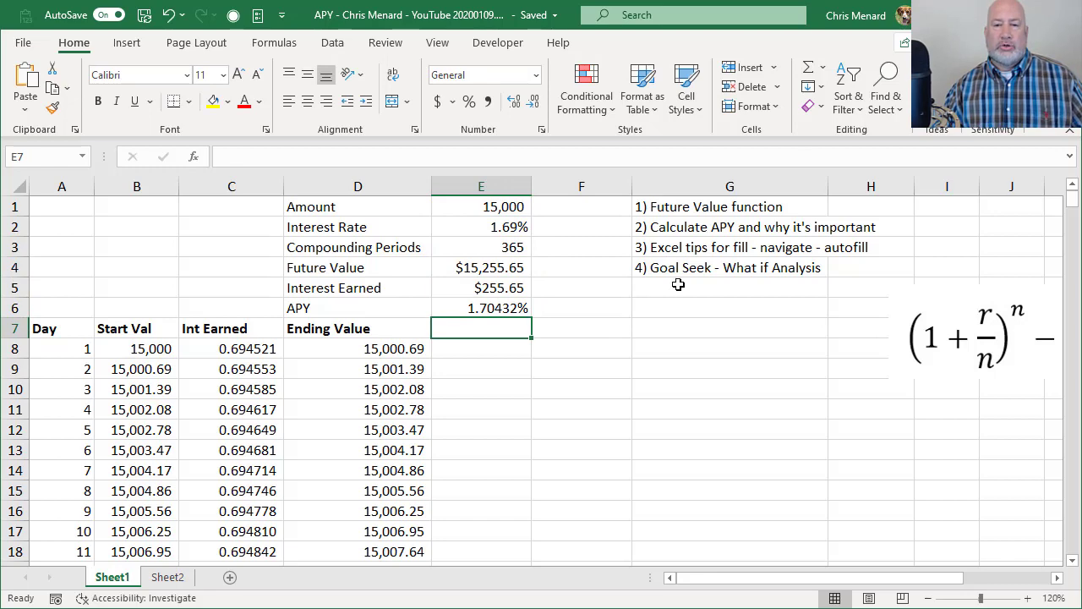
Step: Check the Discover page's $15,000 row showing $255.65 interest at 1.70% APY, then return to Excel
key(alt+Tab)
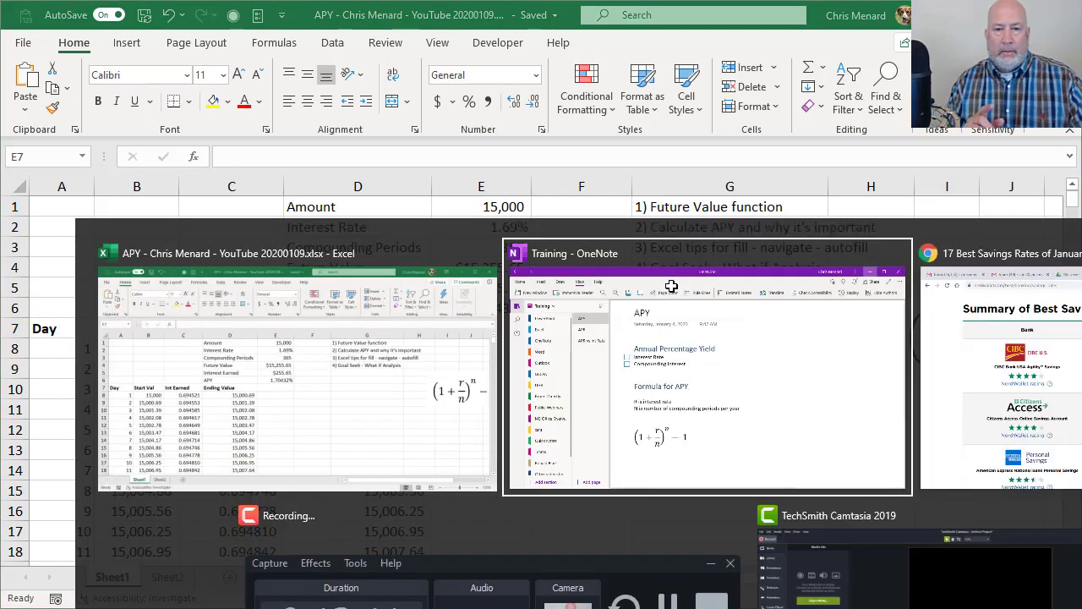
key(alt+Tab)
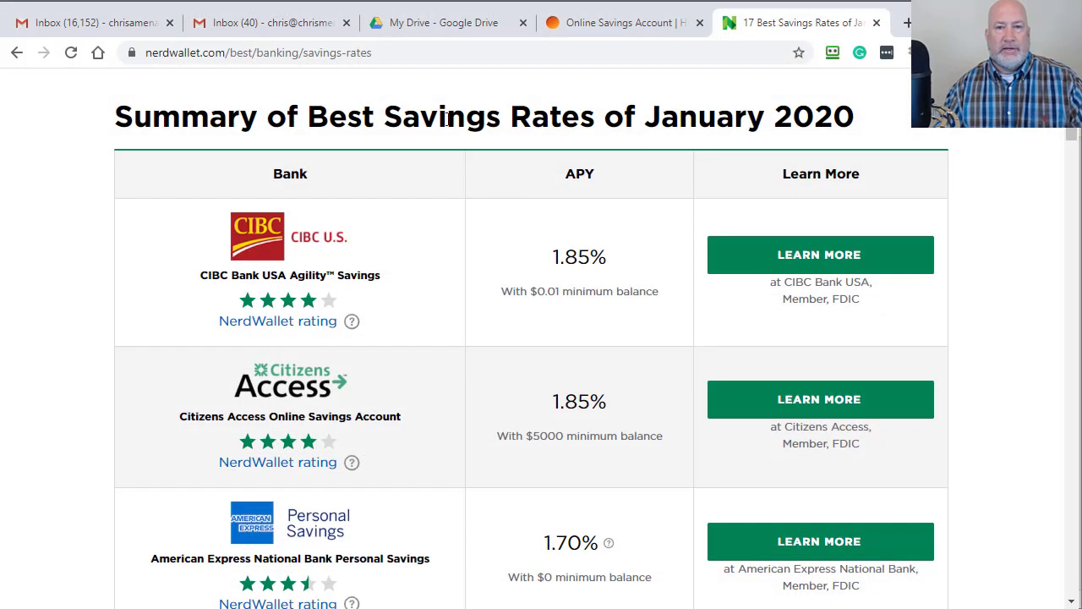
click(597, 25)
scroll(564, 199, up, 5)
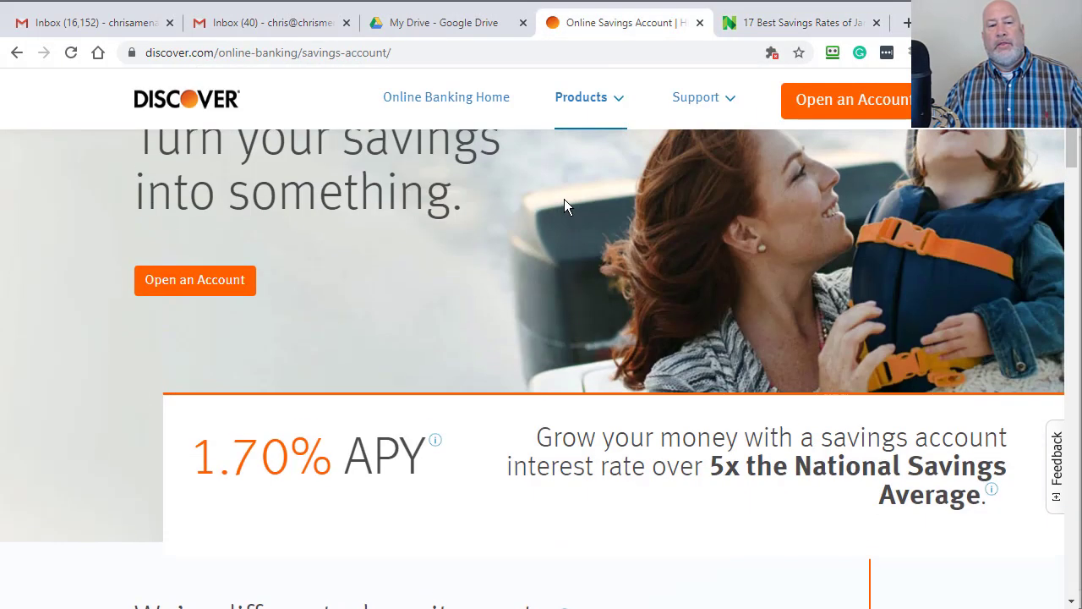
scroll(558, 229, down, 2)
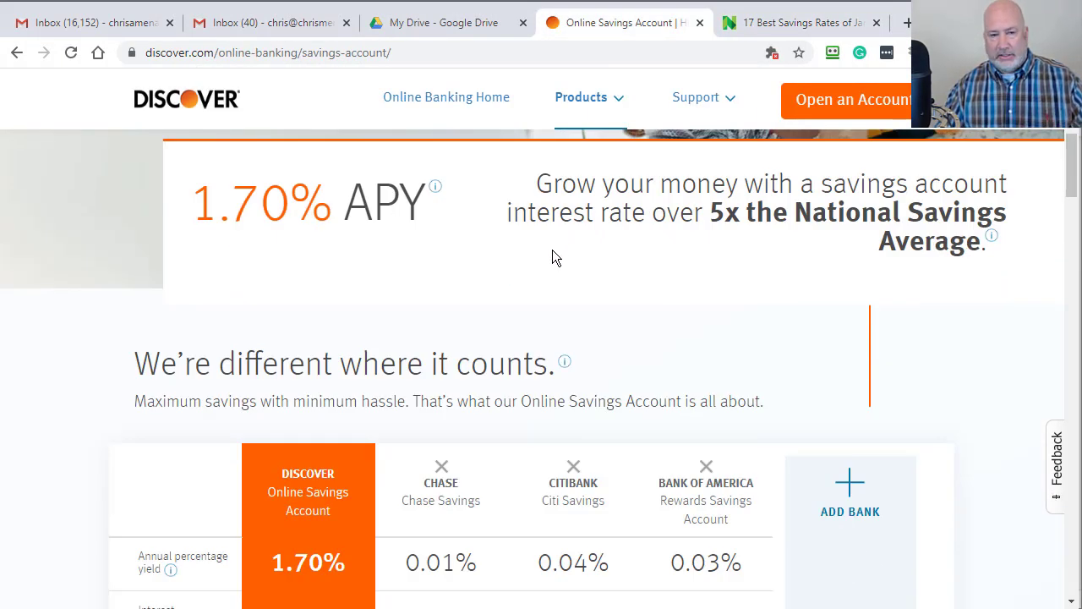
scroll(485, 292, down, 3)
scroll(459, 344, down, 3)
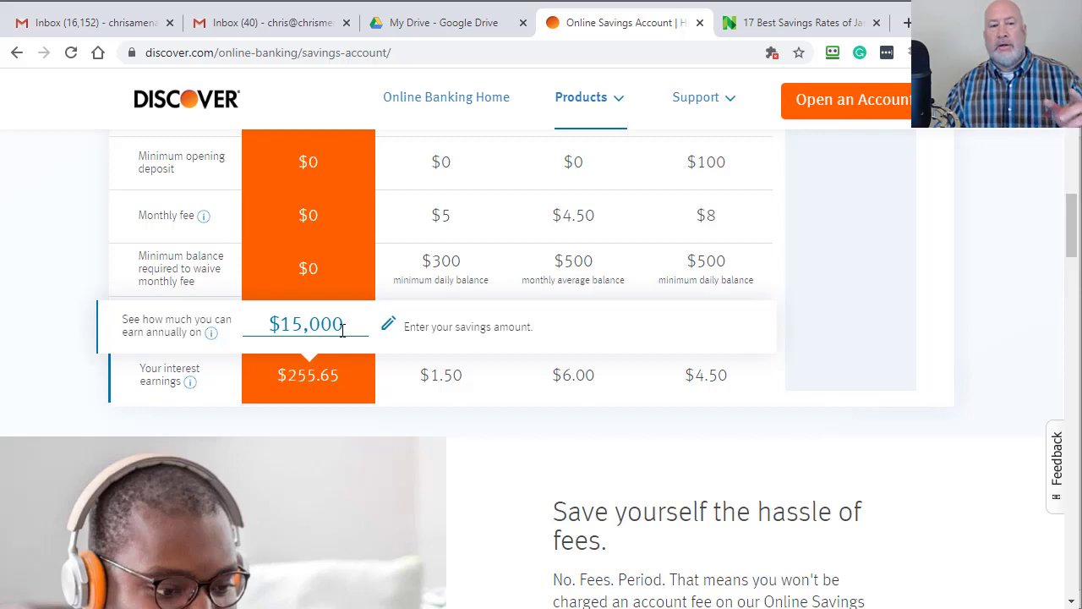
scroll(342, 330, up, 3)
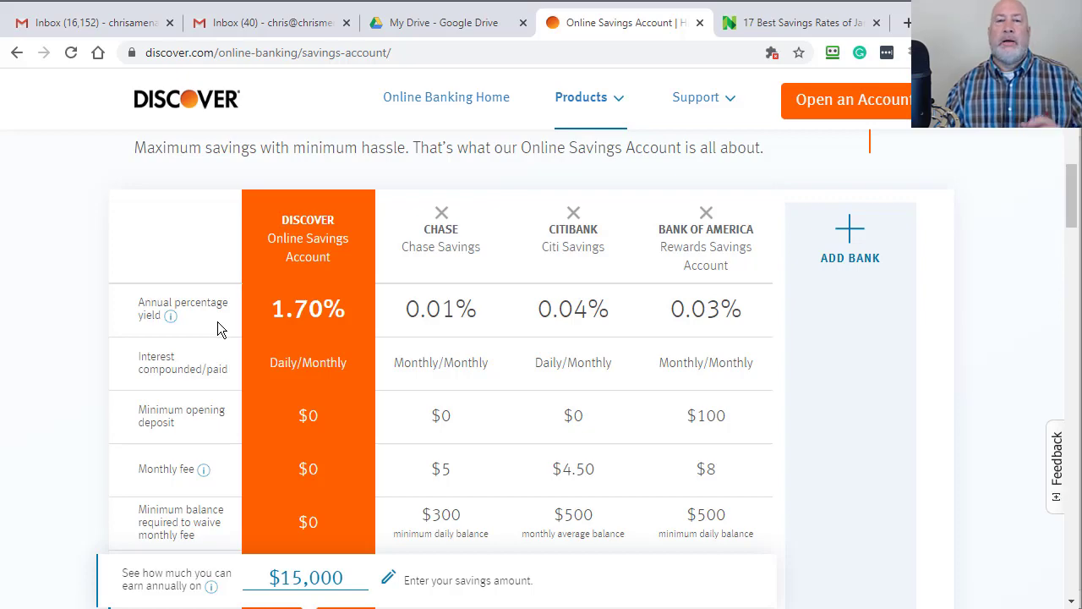
scroll(218, 330, down, 3)
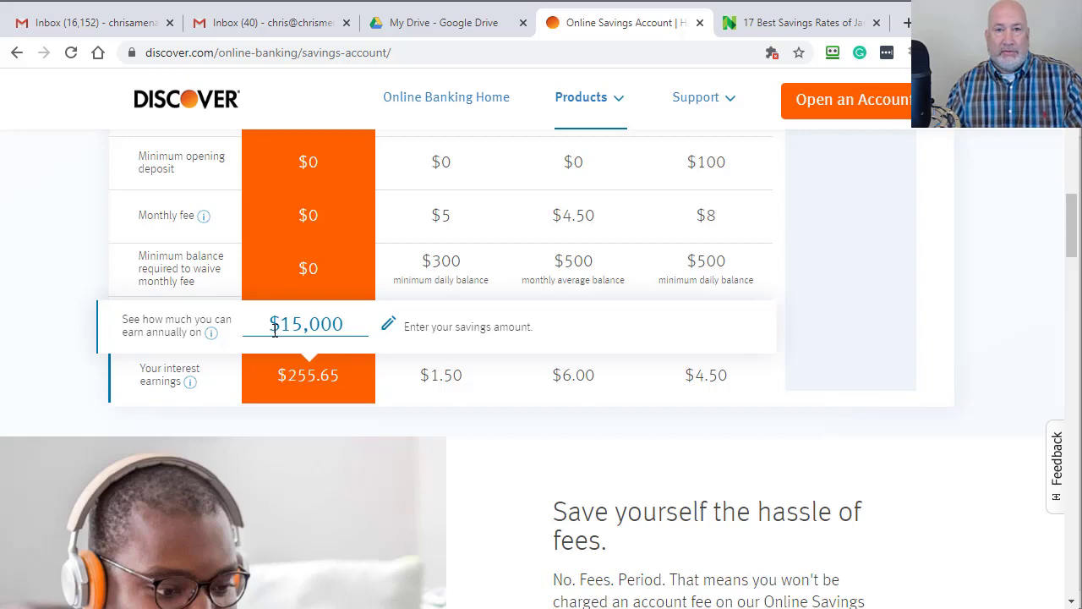
key(alt+Tab)
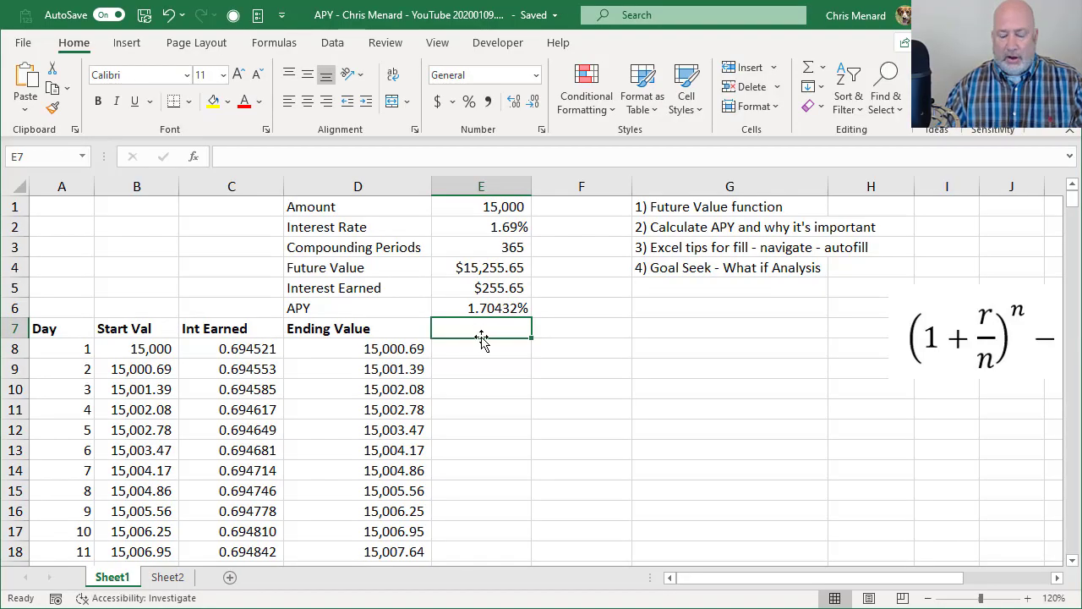
Step: Enter =E4+150 in E7 to show an ending value of $15,405.65
text(=)
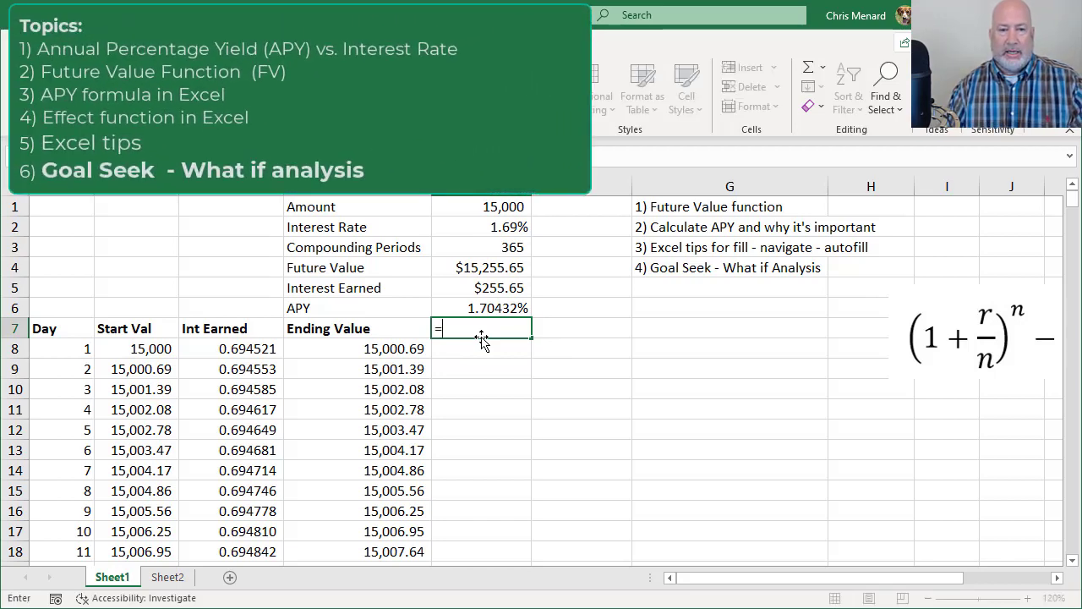
key(Up)
key(Up)
key(Up)
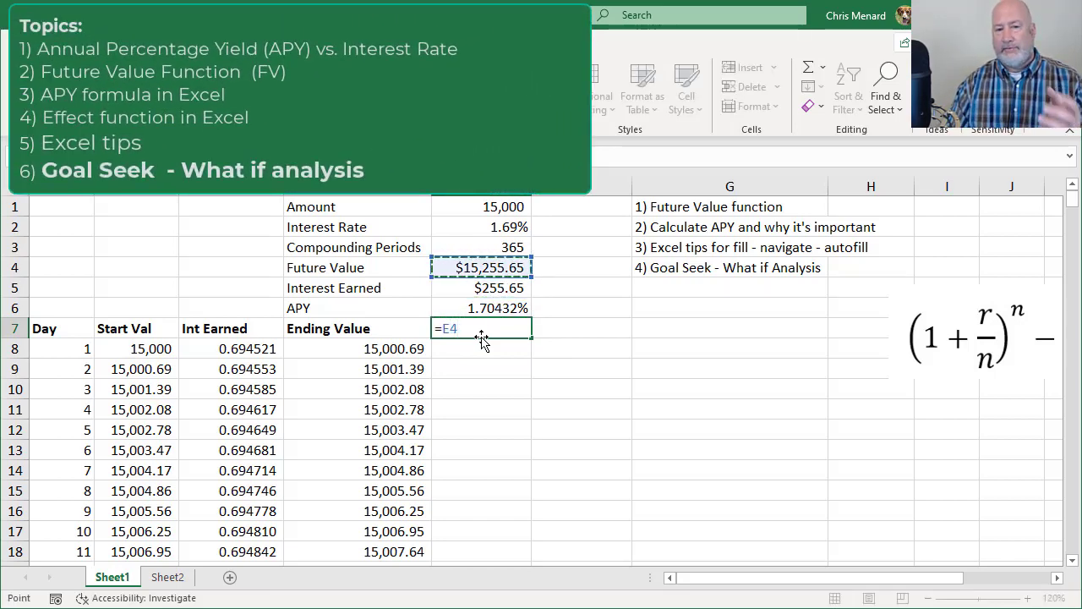
text(+150)
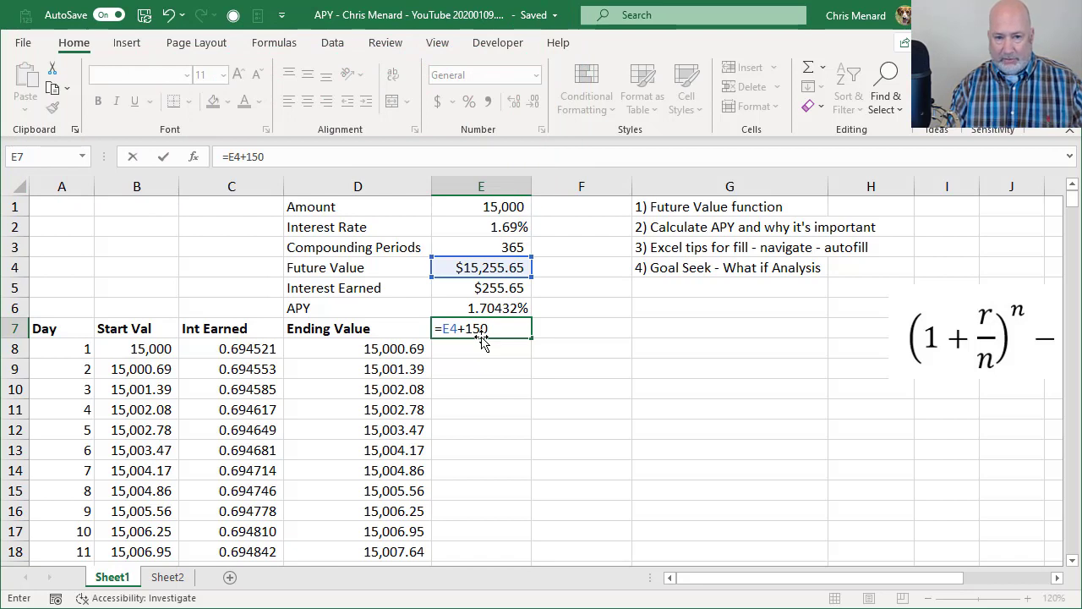
key(ctrl+Return)
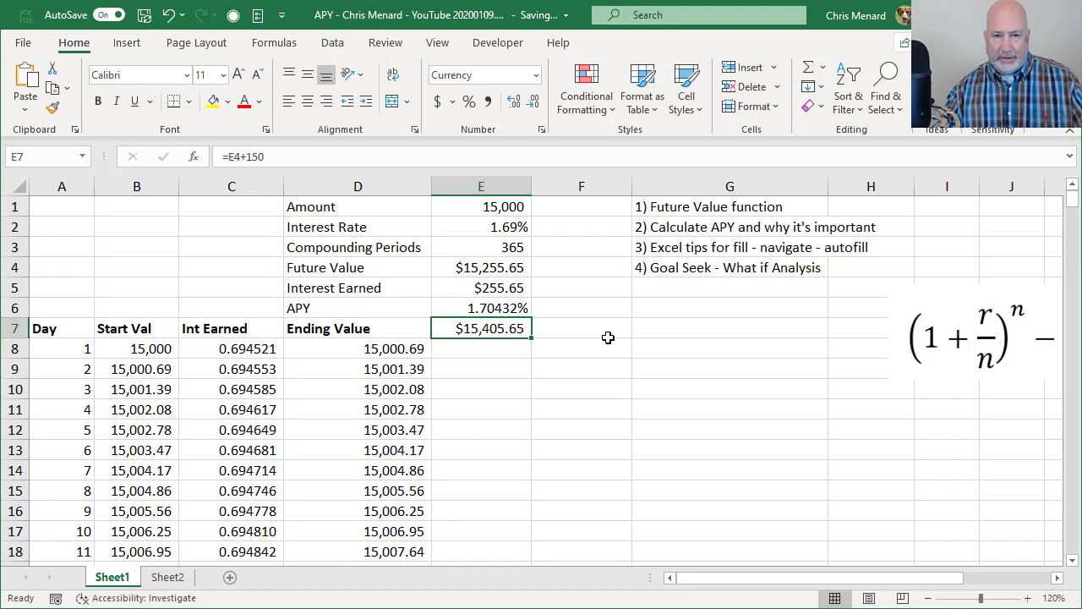
Step: Enter the target value 15405.65 in F4
click(602, 269)
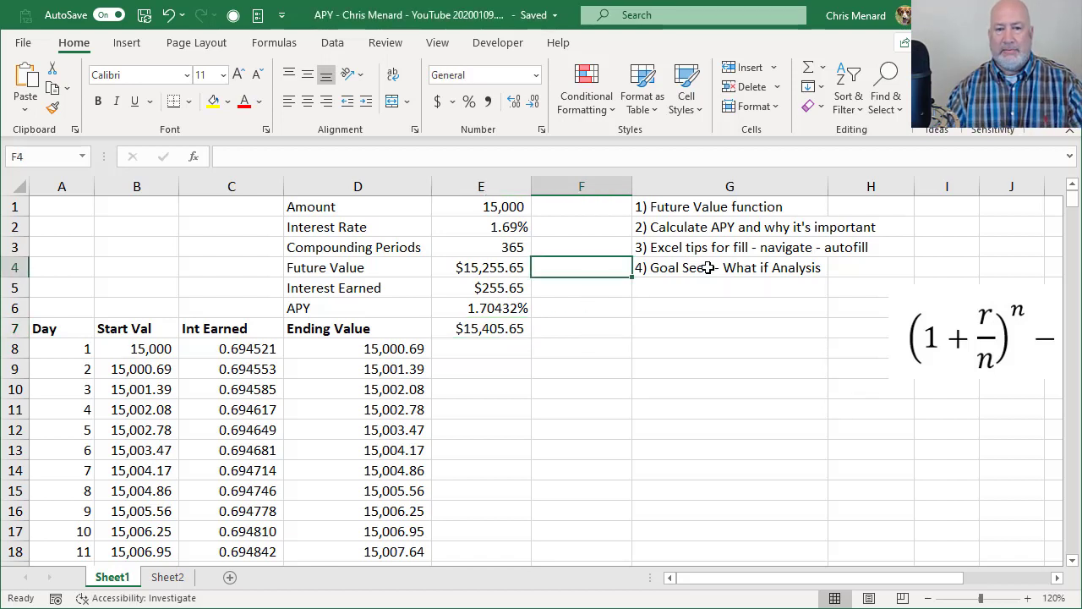
text(15405.)
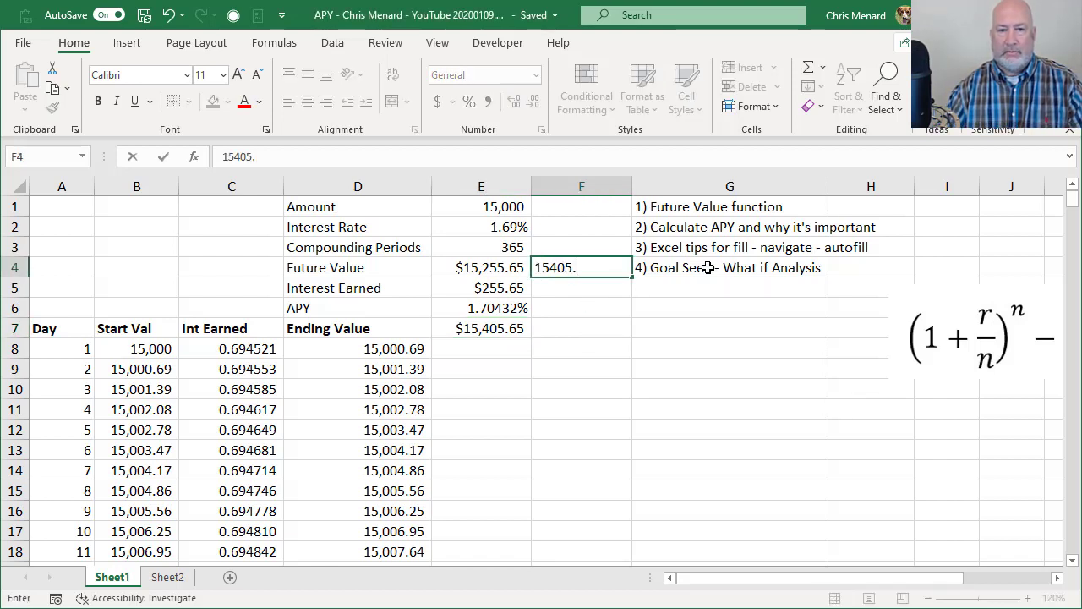
text(65)
key(ctrl+Return)
key(Left)
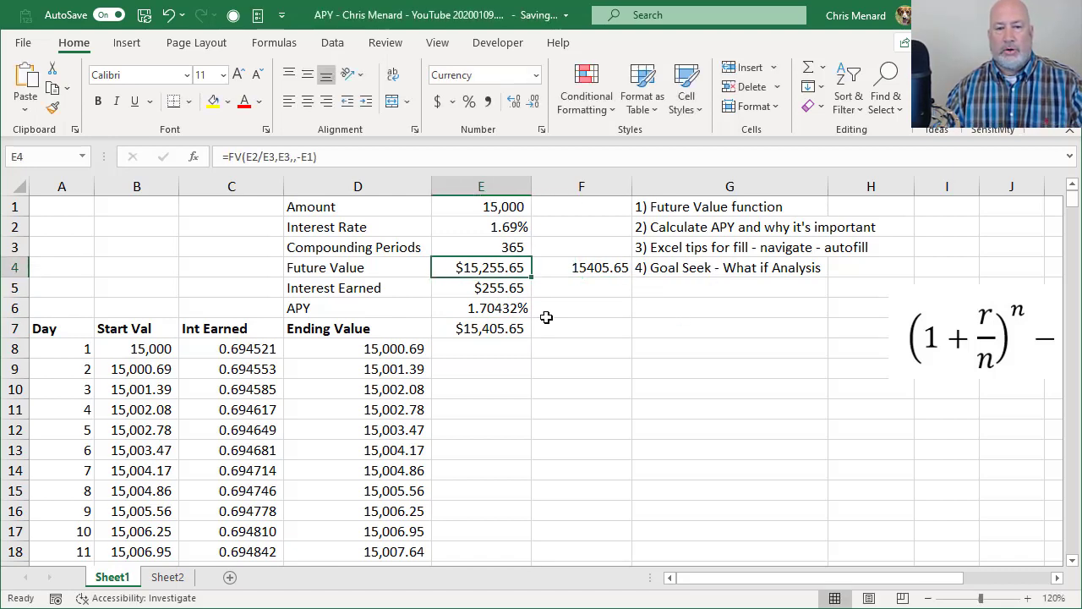
Step: Empty E7 and format F4 in Comma Style to read 15,405.65
click(518, 330)
key(Delete)
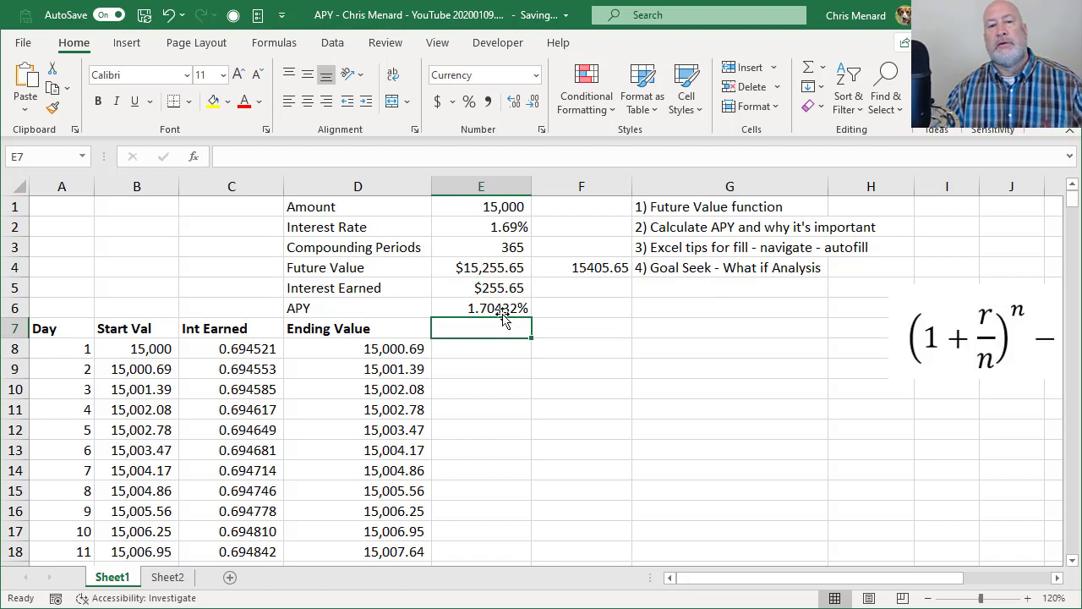
click(511, 232)
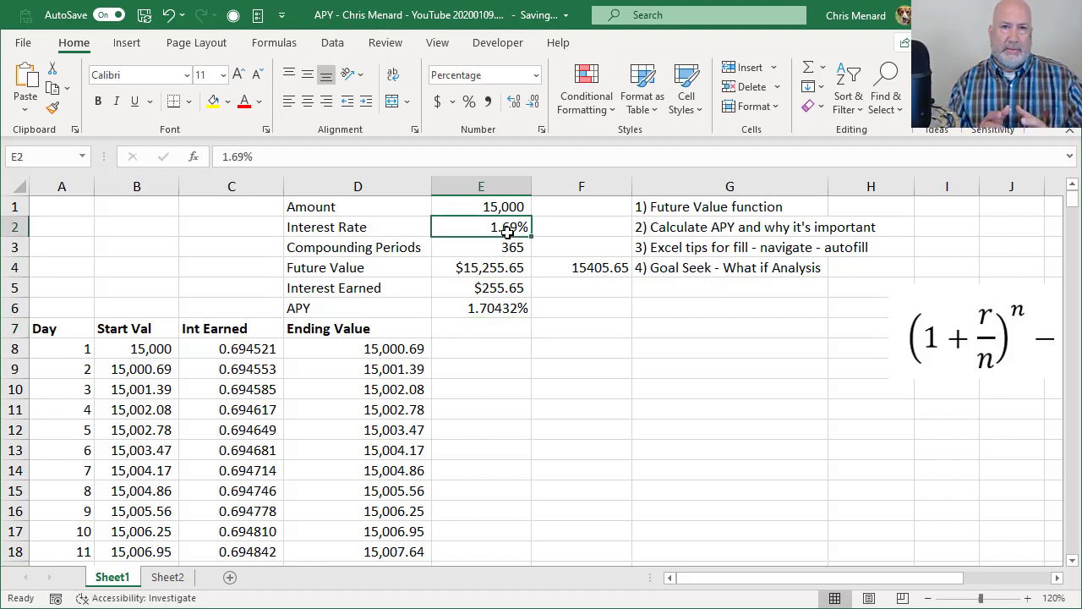
click(554, 269)
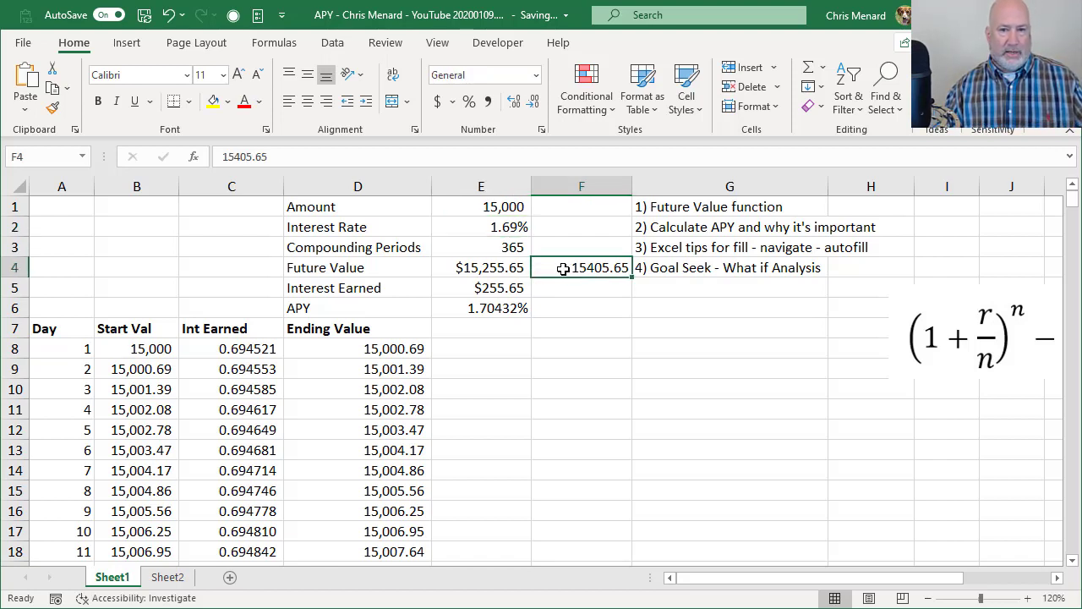
click(488, 102)
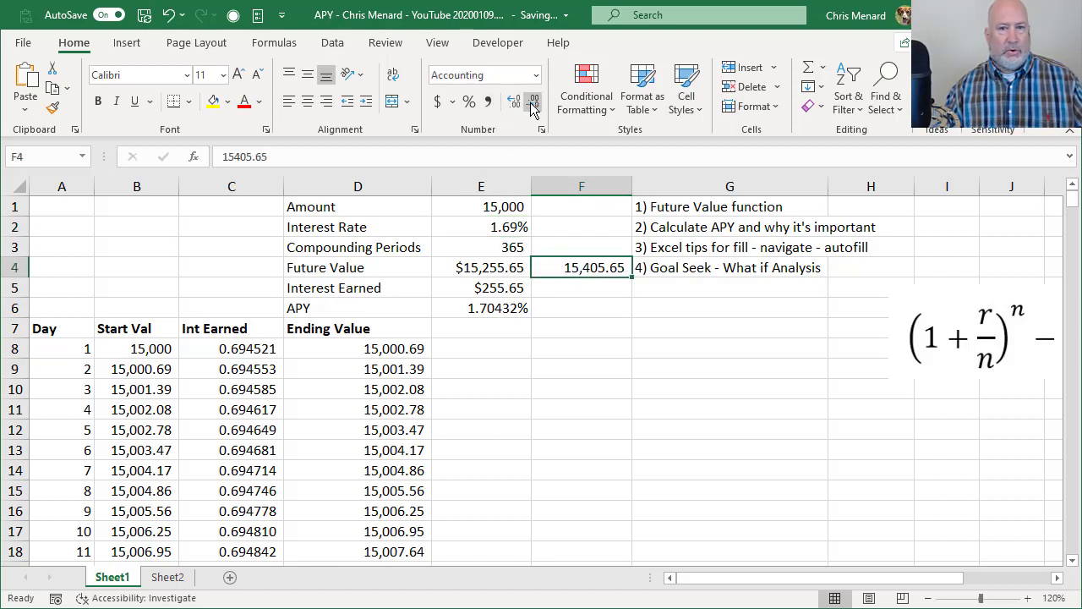
click(481, 229)
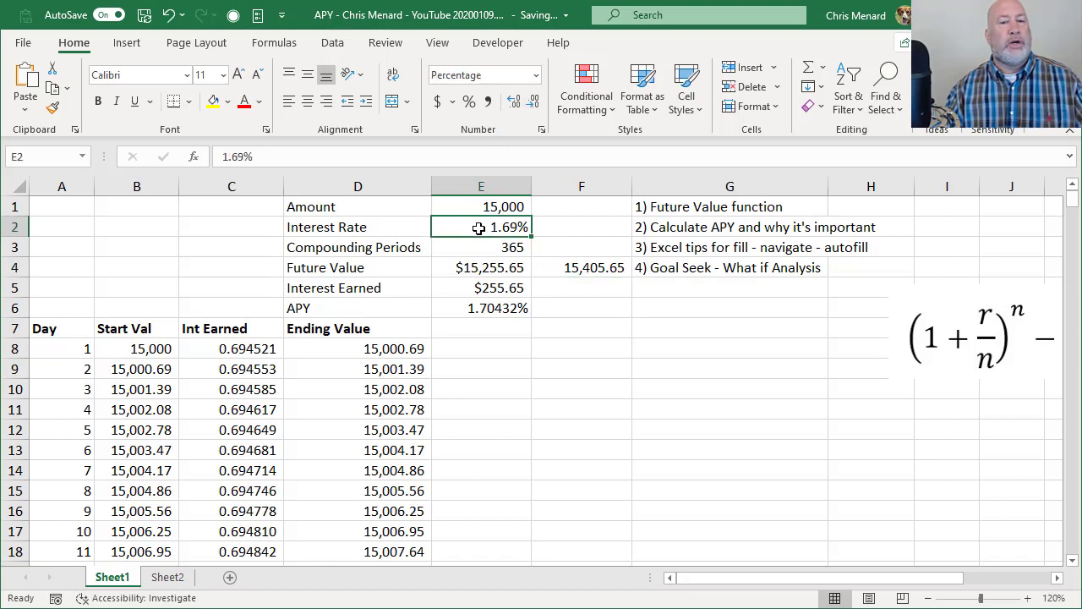
click(461, 267)
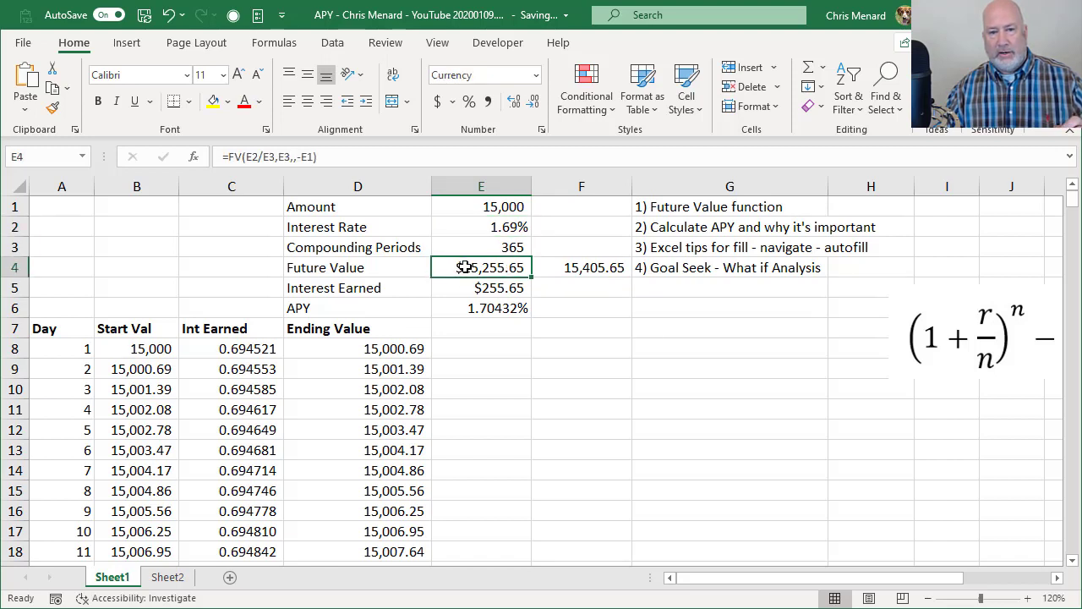
click(476, 225)
text(1.)
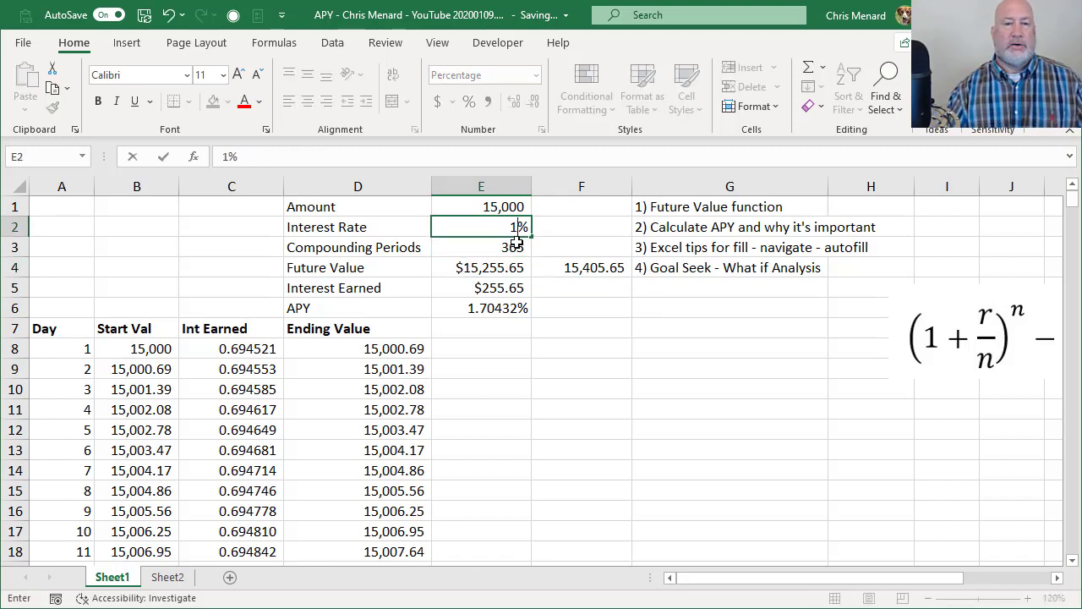
text(72)
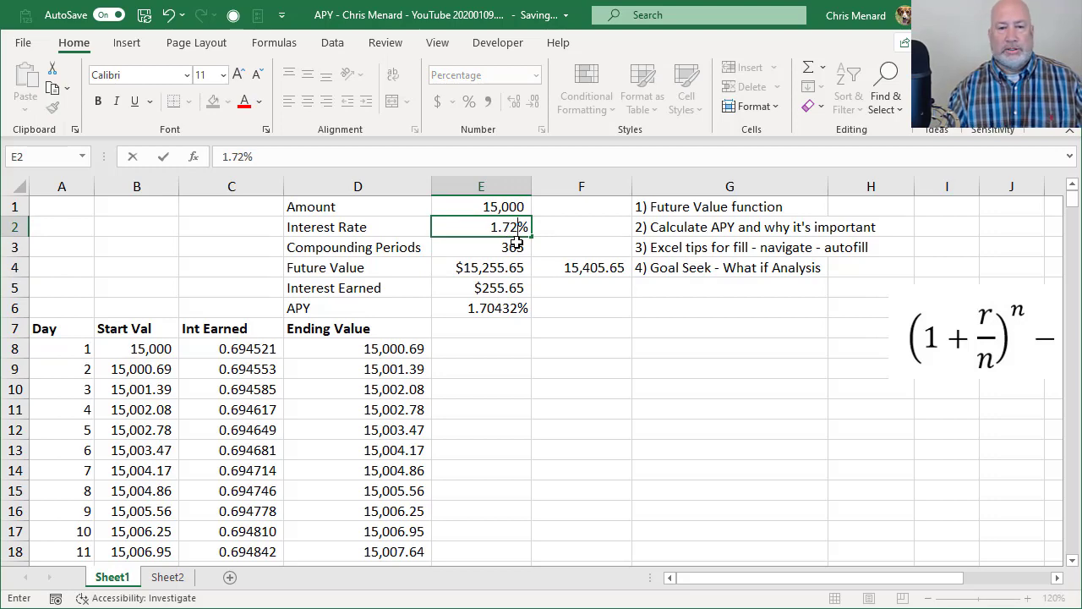
key(ctrl+Return)
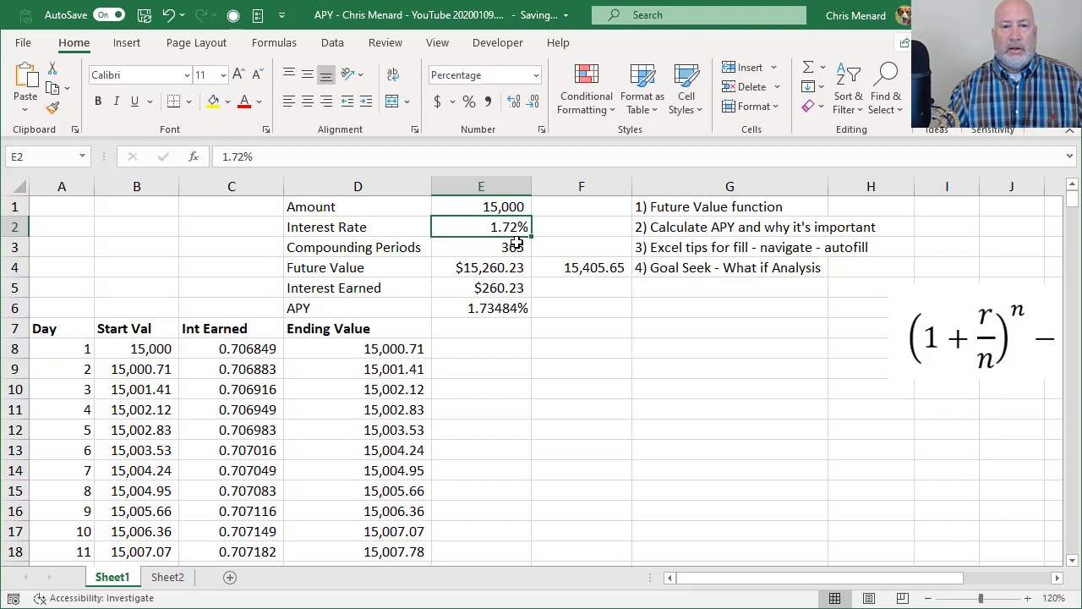
text(1.75)
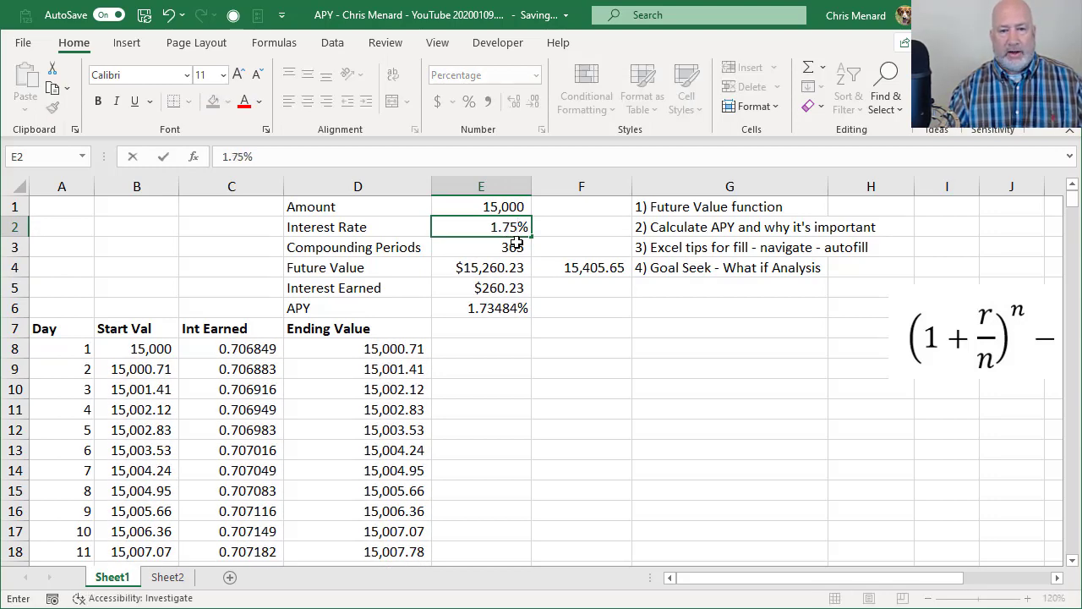
key(Return)
key(ctrl+z)
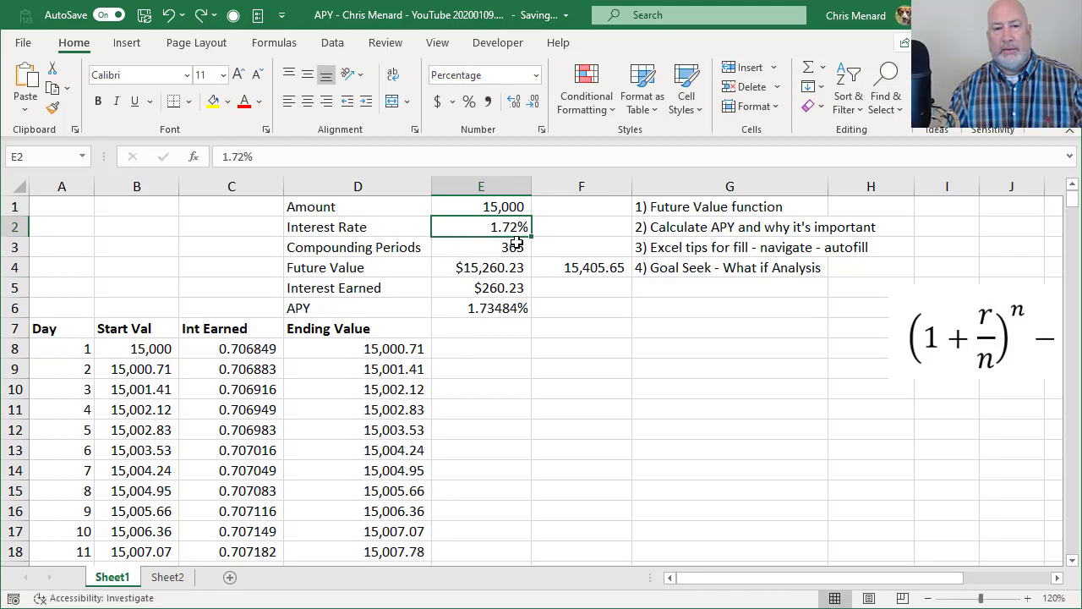
key(ctrl+z)
click(679, 272)
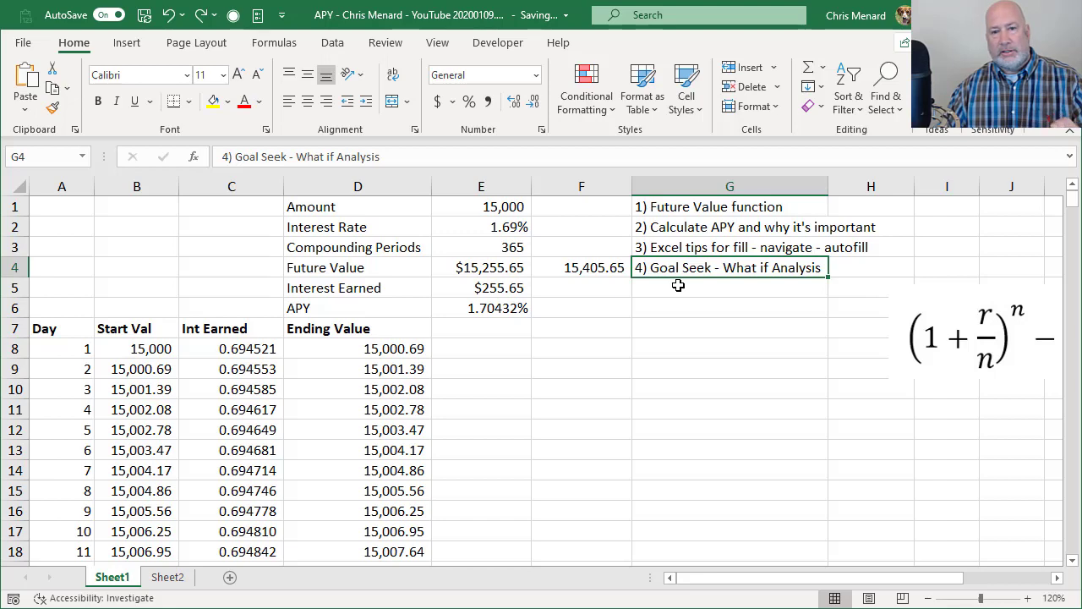
Step: Goal Seek E4 to 15405.65 by changing E2, accepting the 2.67% rate
click(335, 44)
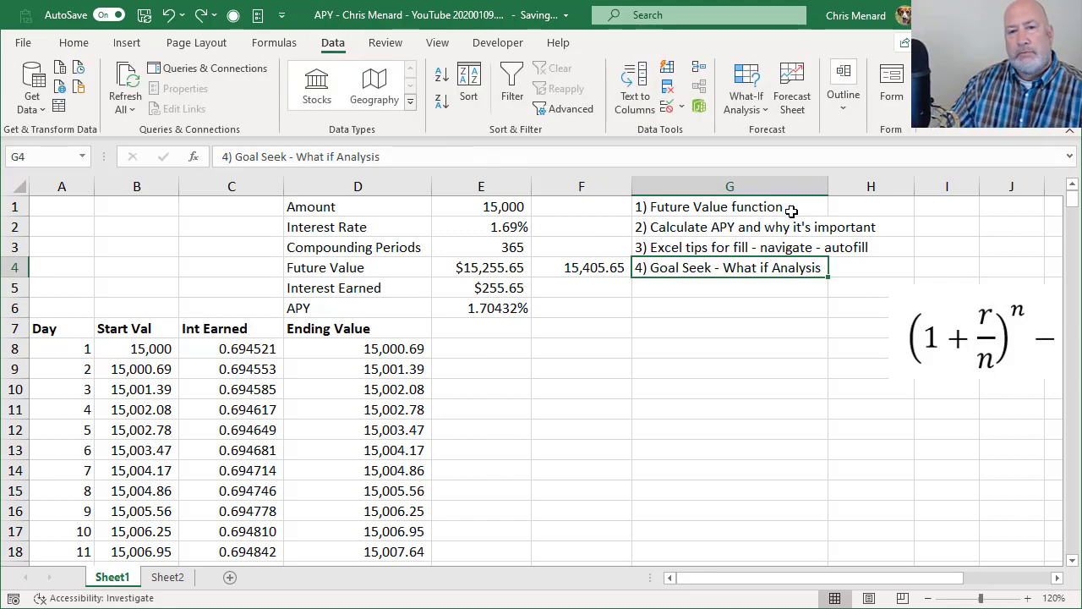
click(758, 116)
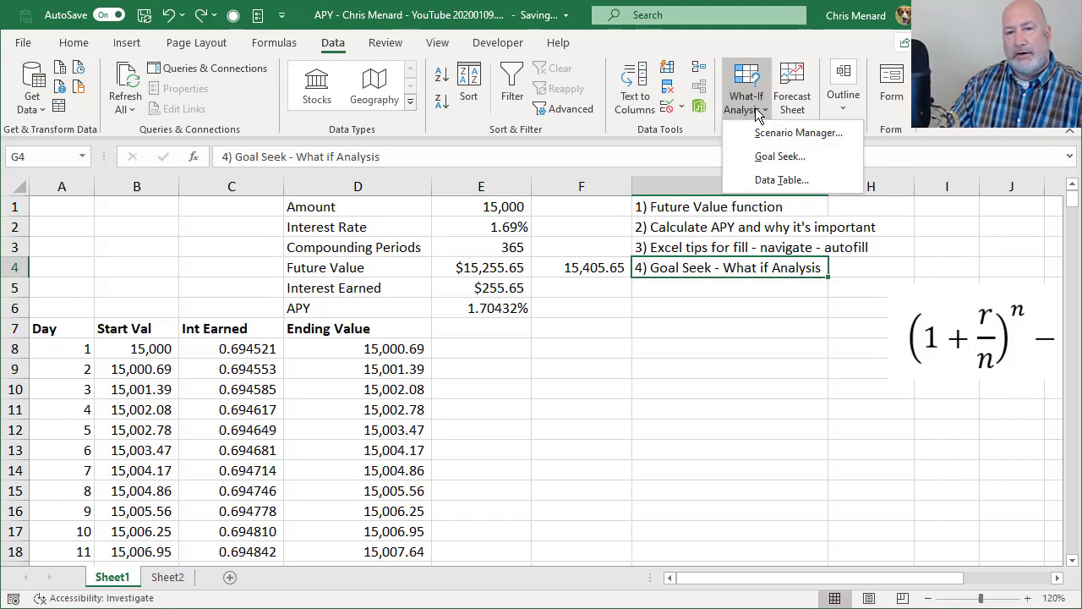
click(804, 163)
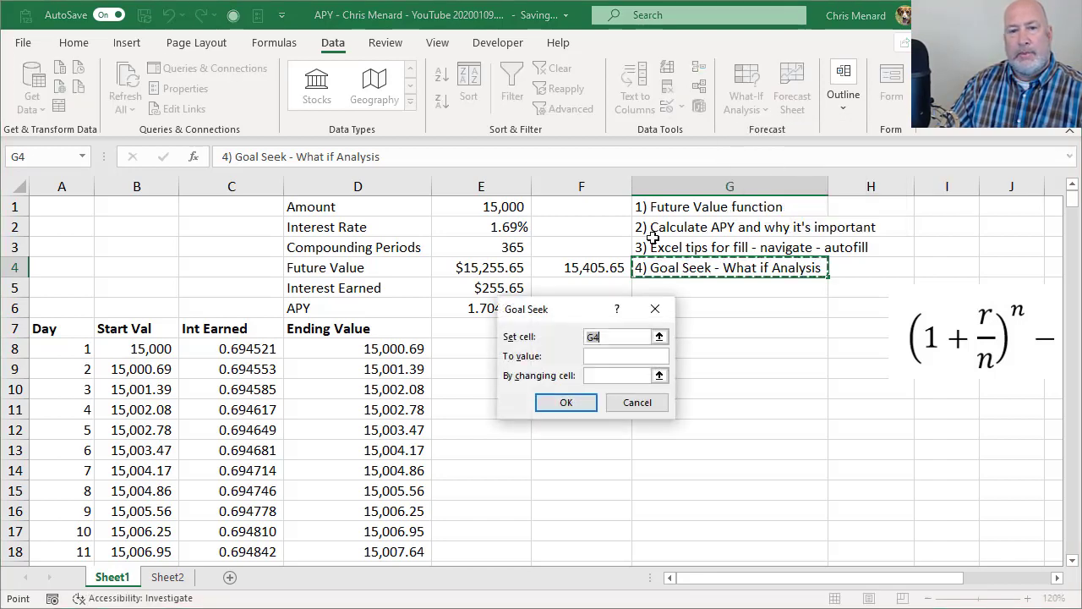
drag(584, 300, 729, 310)
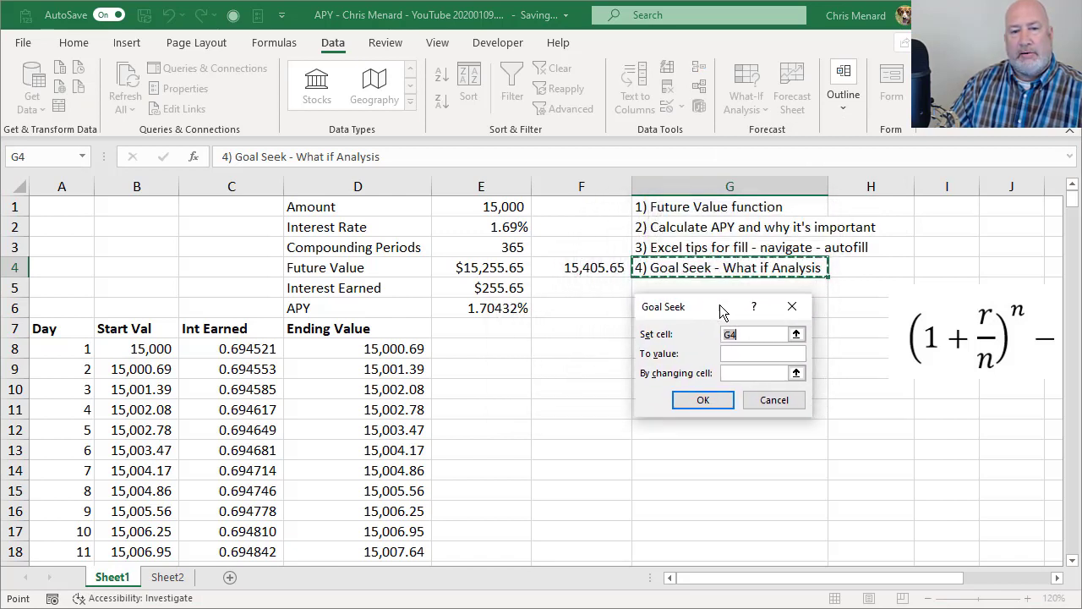
click(496, 269)
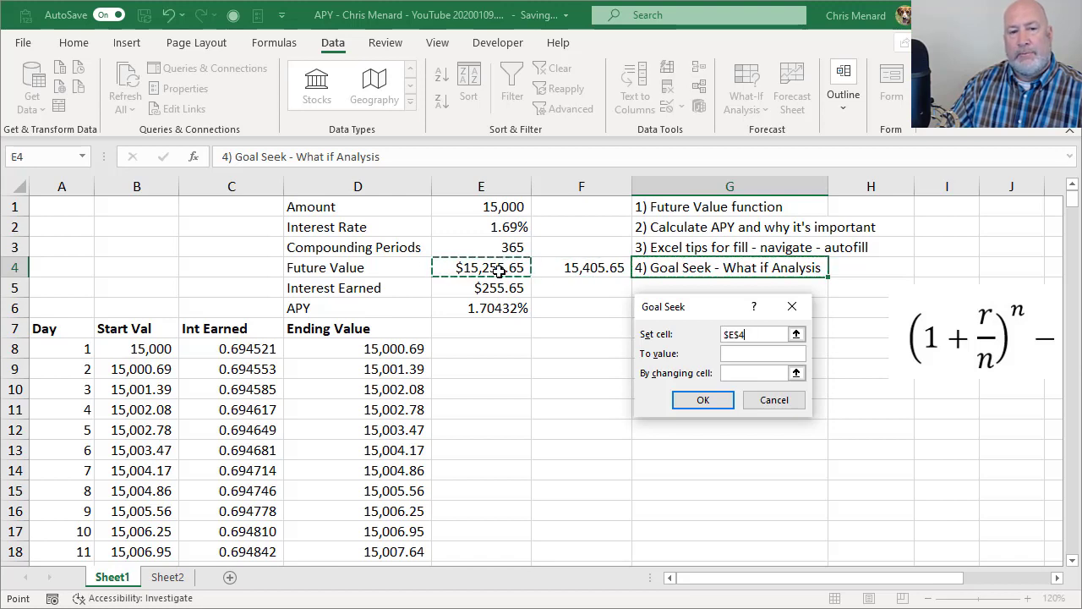
click(735, 353)
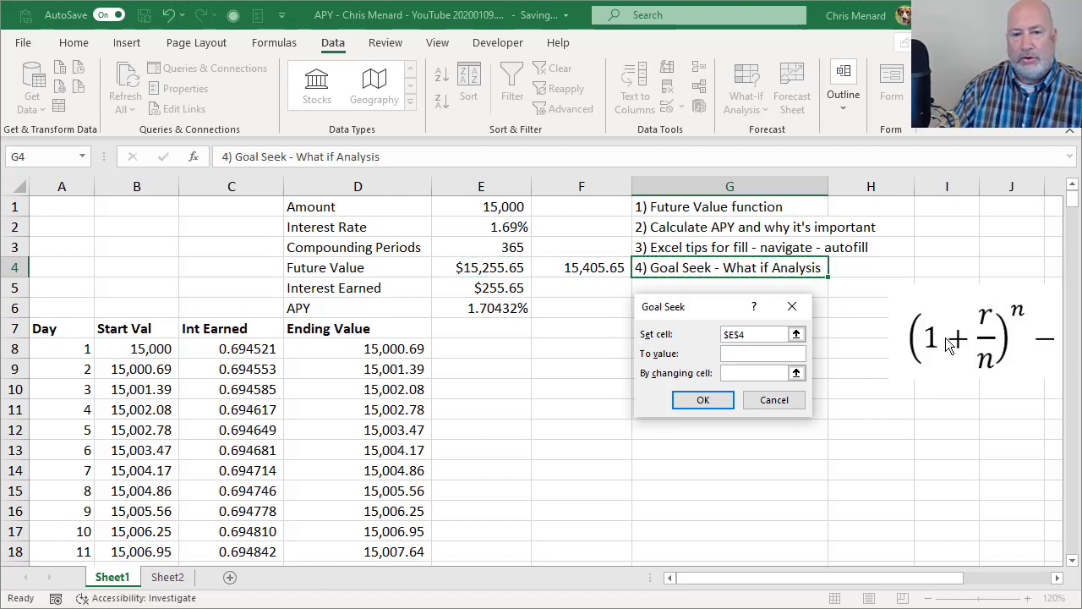
text(15405.65)
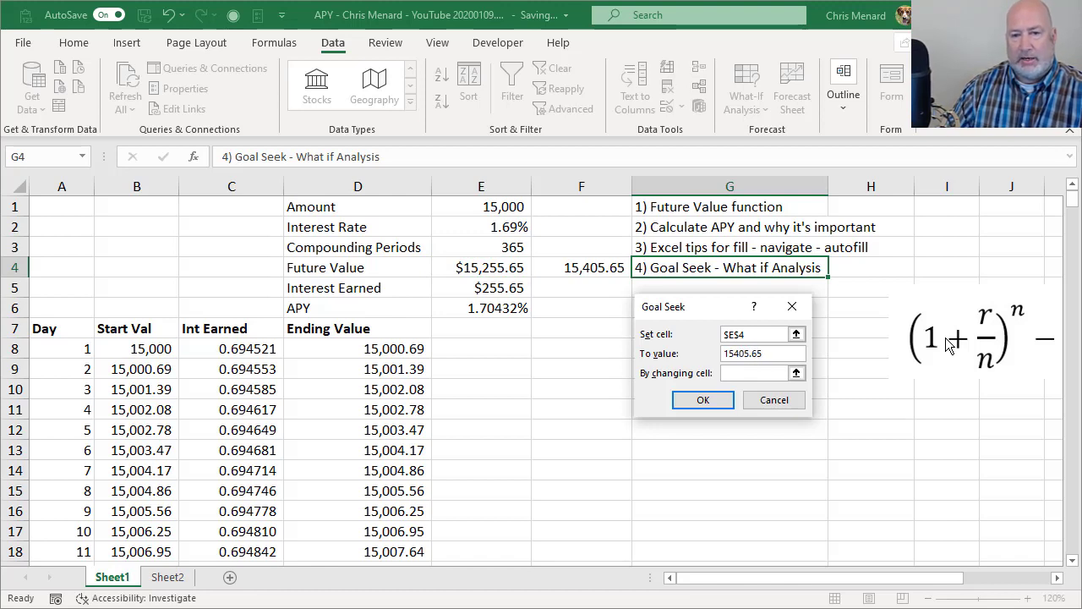
click(767, 375)
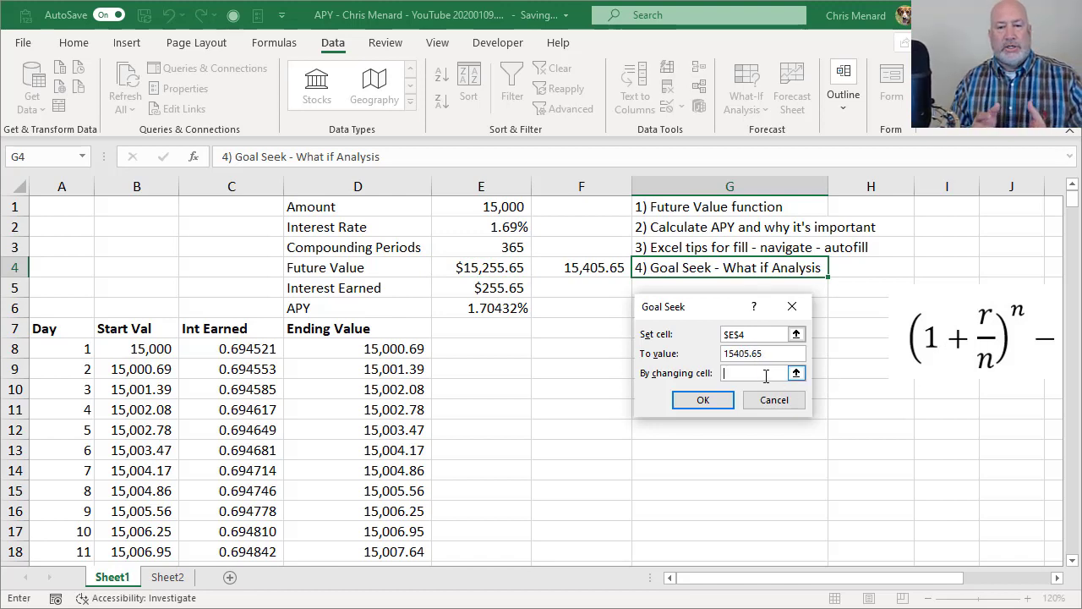
click(475, 226)
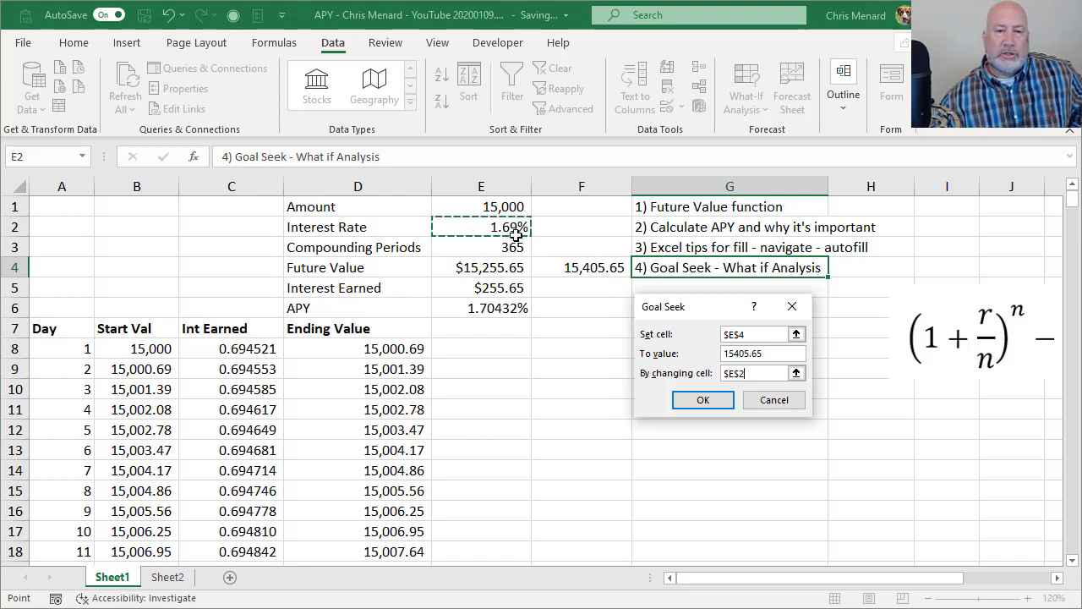
click(704, 403)
click(703, 403)
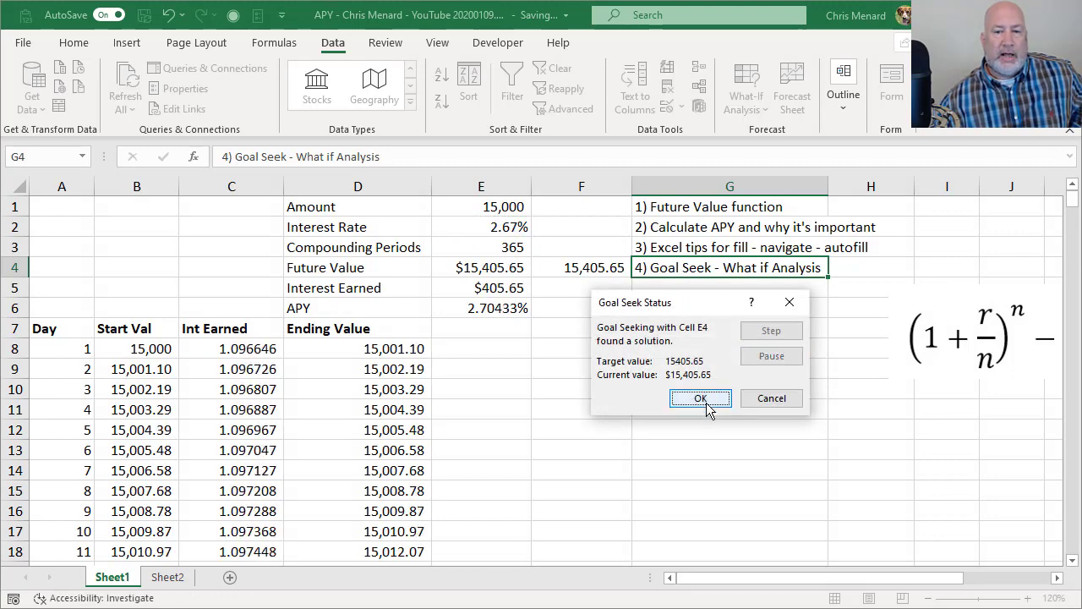
click(702, 399)
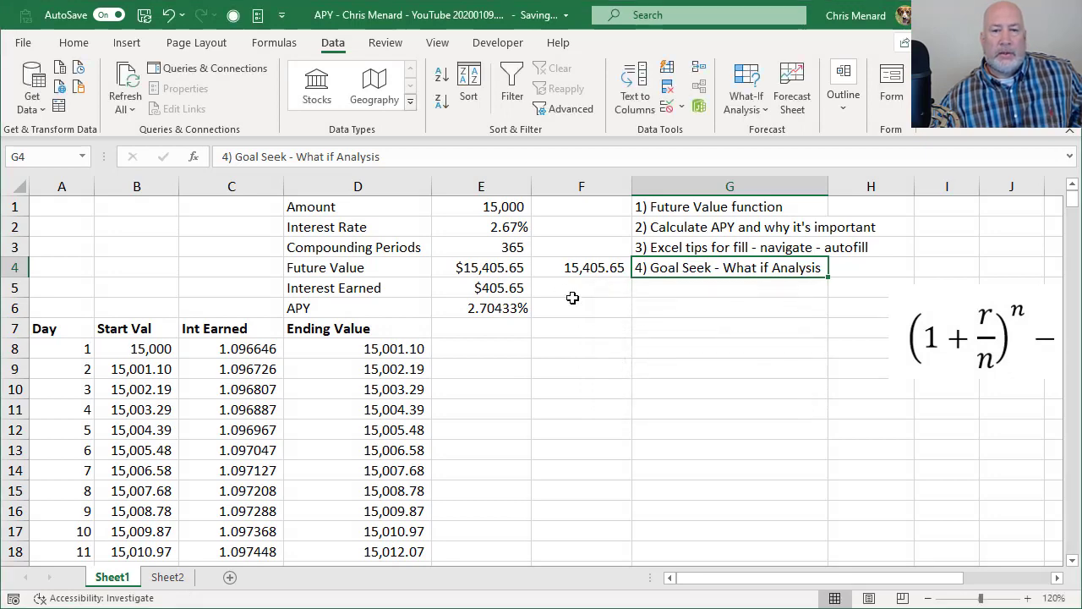
Step: Revert the 2.67% rate to 1.69% (FV $15,255.65) and delete the 15,405.65 target in F4
click(518, 226)
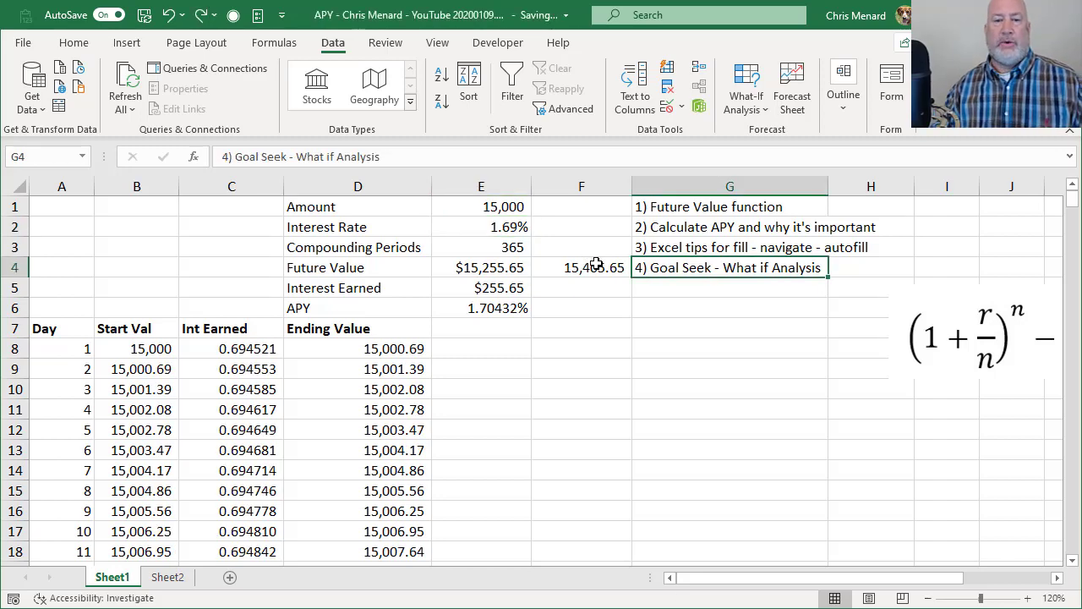
click(596, 265)
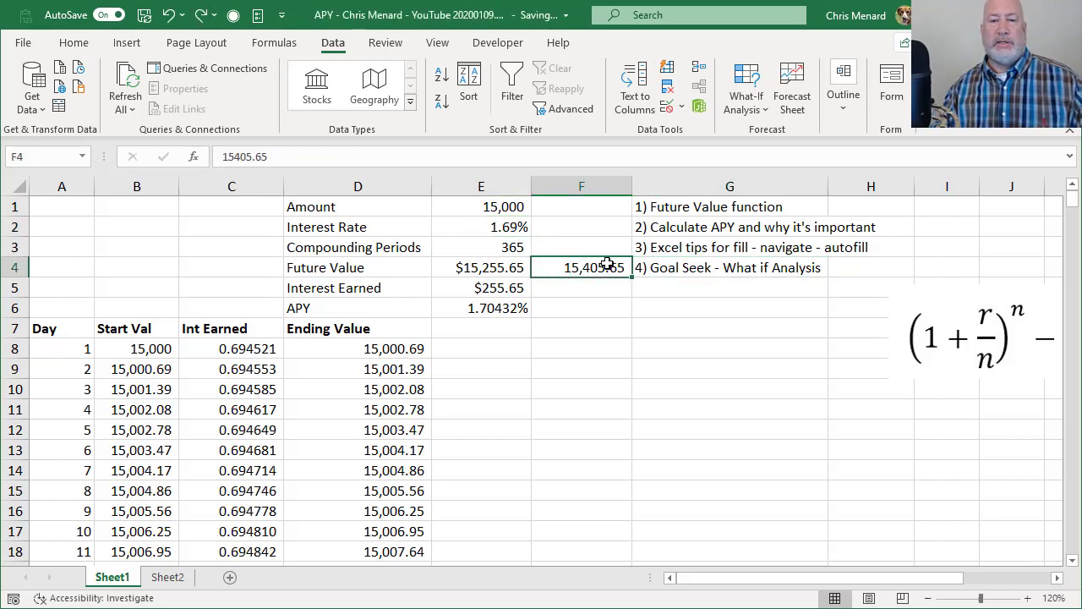
key(Delete)
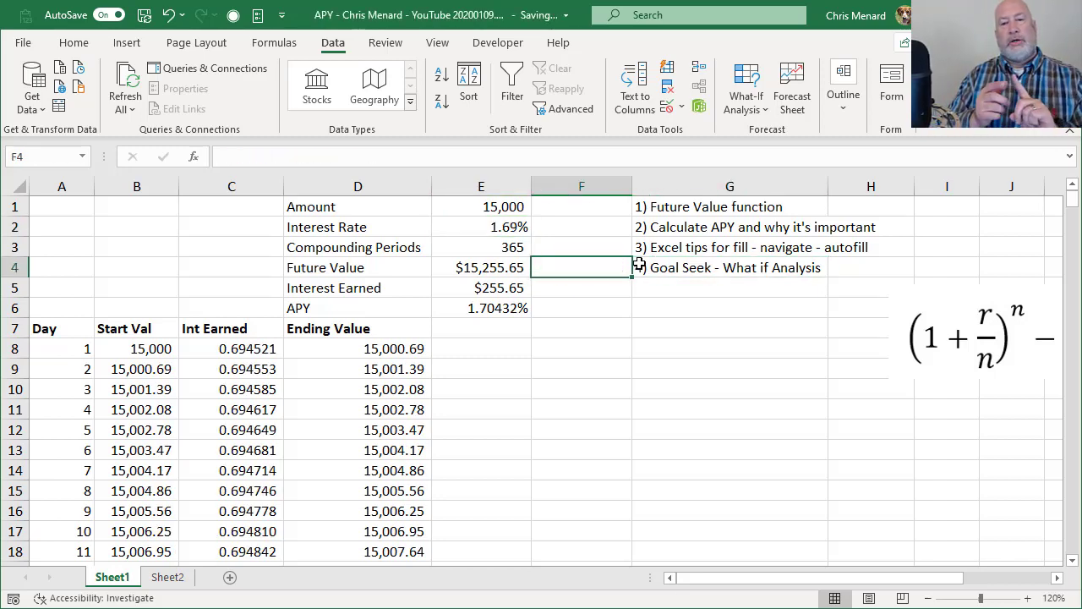